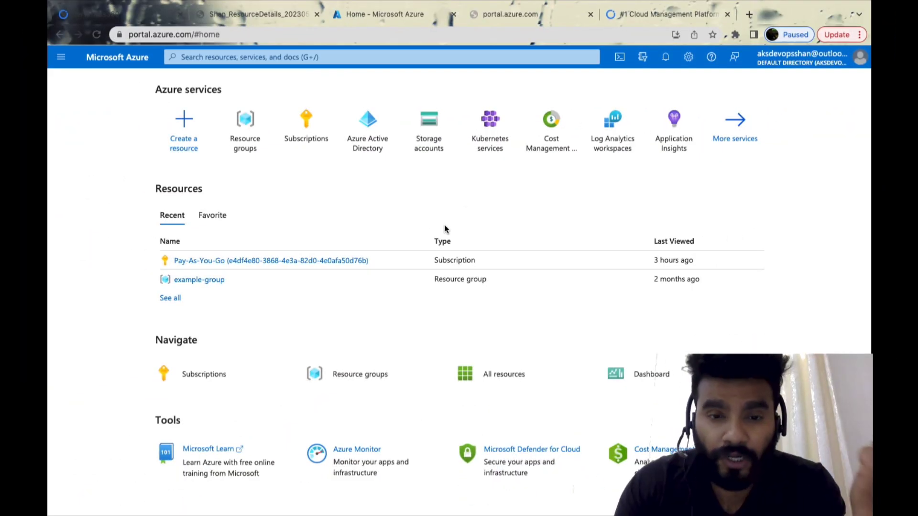
Open the resource groups list in the Azure portal and switch to the IntelliJ IDEA window with main.tf
click(254, 143)
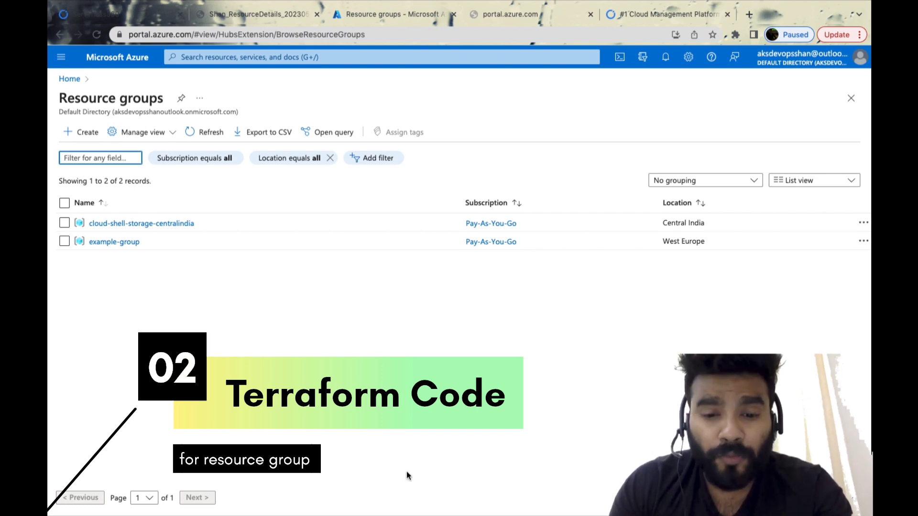
mouse_move(607, 507)
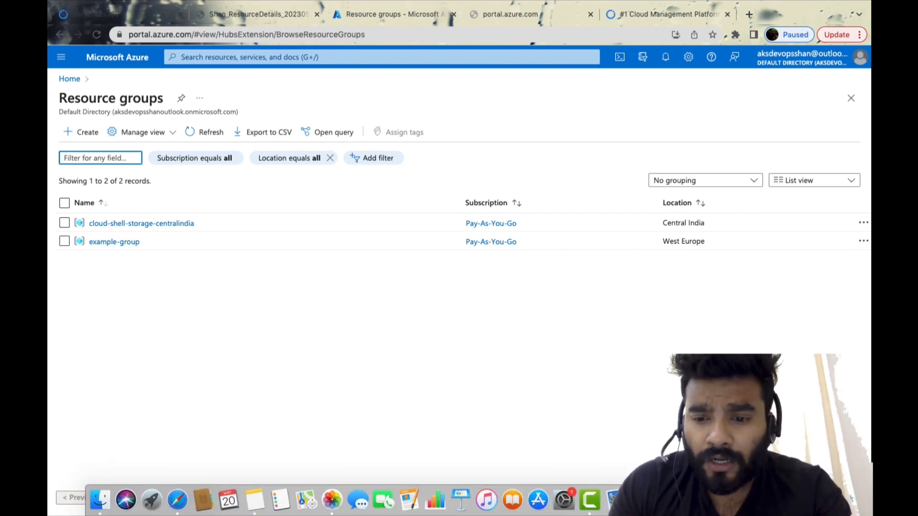
click(643, 500)
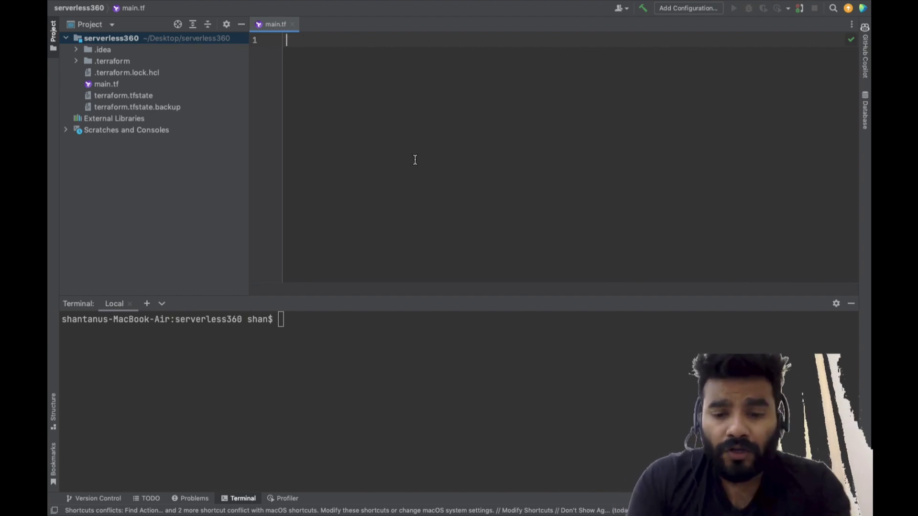
Add an azurerm provider block to main.tf with an empty features block and an empty client_id attribute
text(pr)
key(Return)
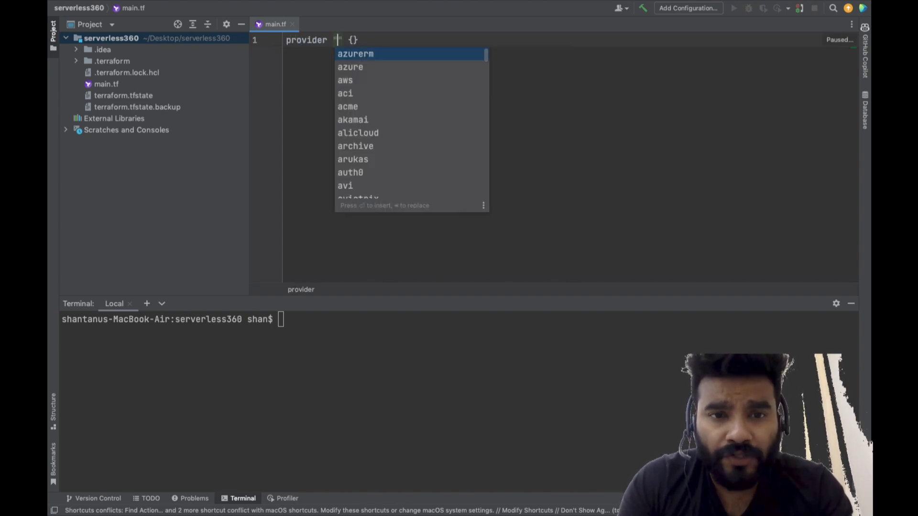
key(Return)
key(Return)
text(cl)
key(Down)
key(Down)
Add an empty client_secret attribute below client_id in the azurerm provider block
key(Return)
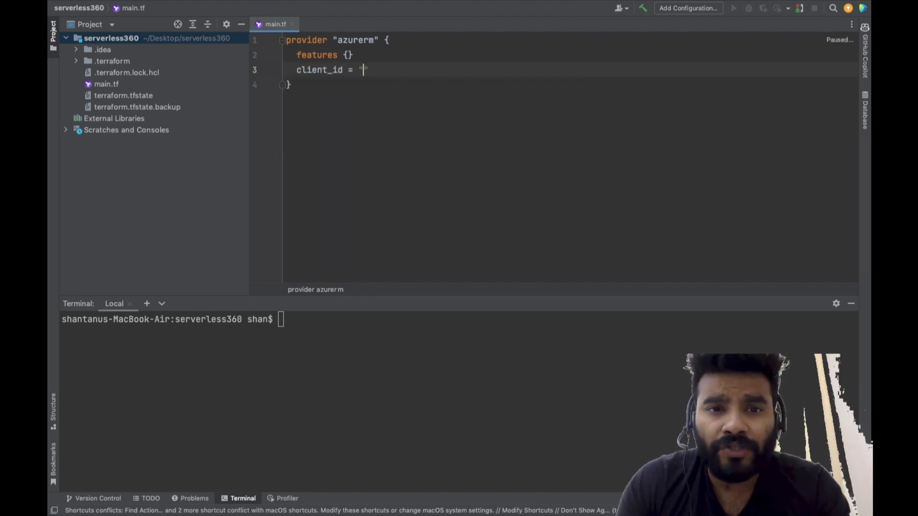
key(Right)
key(Return)
text(cli)
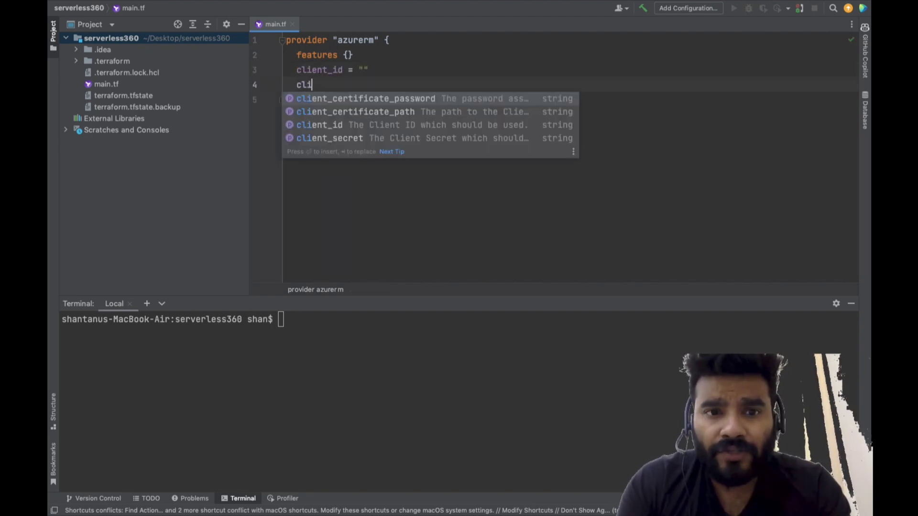
key(Down)
key(Down)
key(Down)
key(Return)
key(Return)
key(BackSpace)
key(Tab)
key(Right)
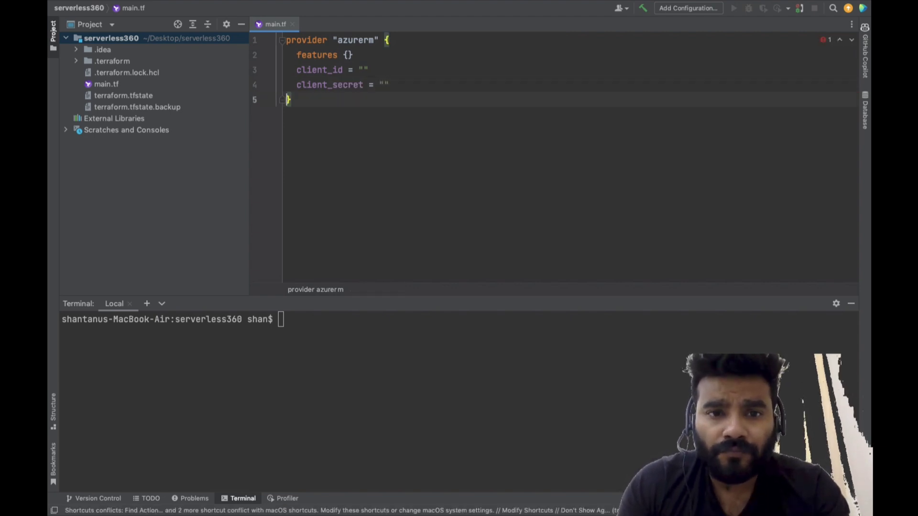
Add empty subscription_id and tenant_id attributes below client_secret in the azurerm provider block
key(Return)
key(Up)
text(su)
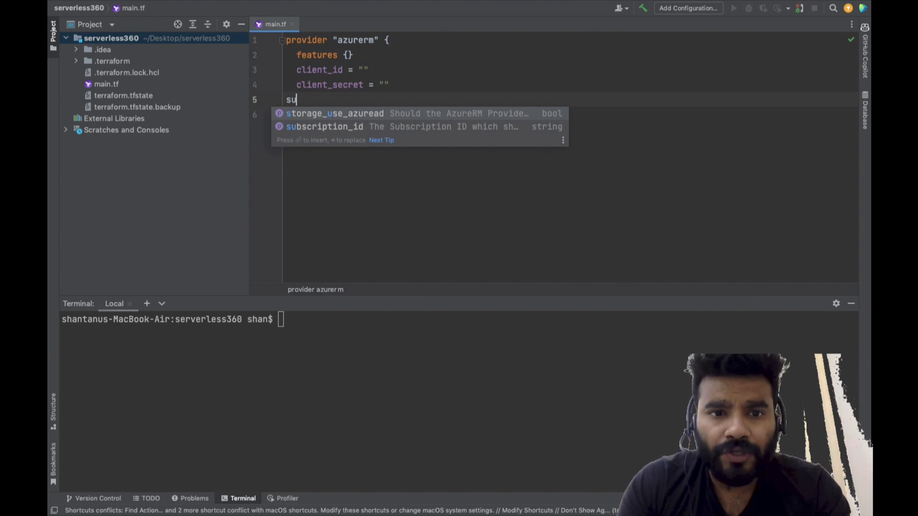
key(Down)
key(Return)
key(Right)
key(Return)
text(ten)
key(Return)
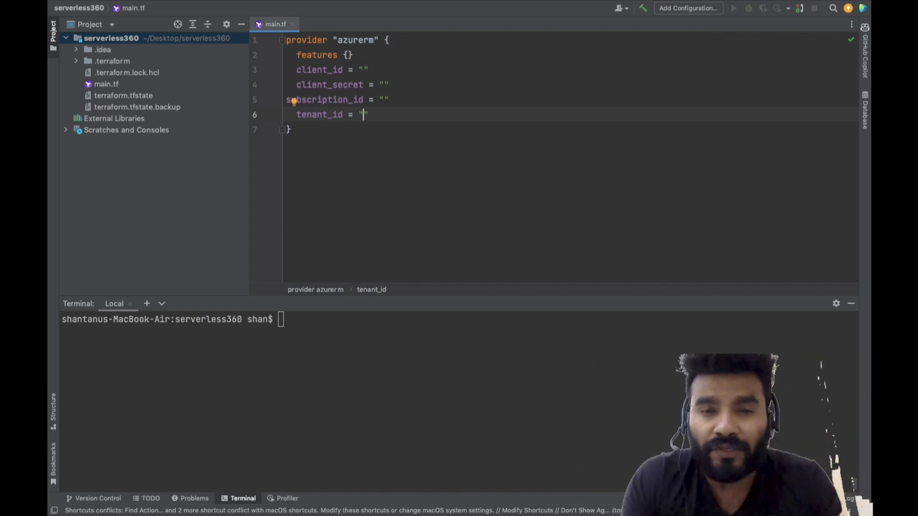
Below the provider block, add an azurerm_resource_group resource "rg" with name "rg" and location "westeurope"
key(Down)
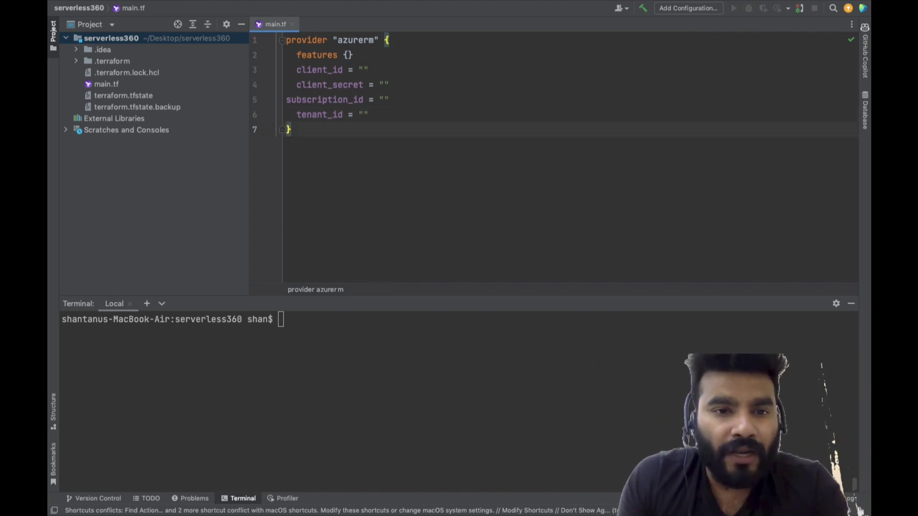
key(Return)
key(Return)
key(Return)
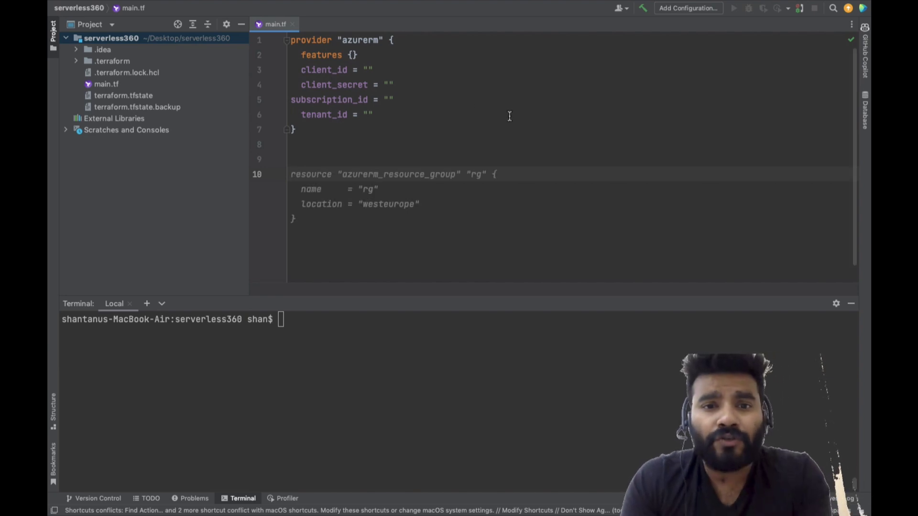
key(Tab)
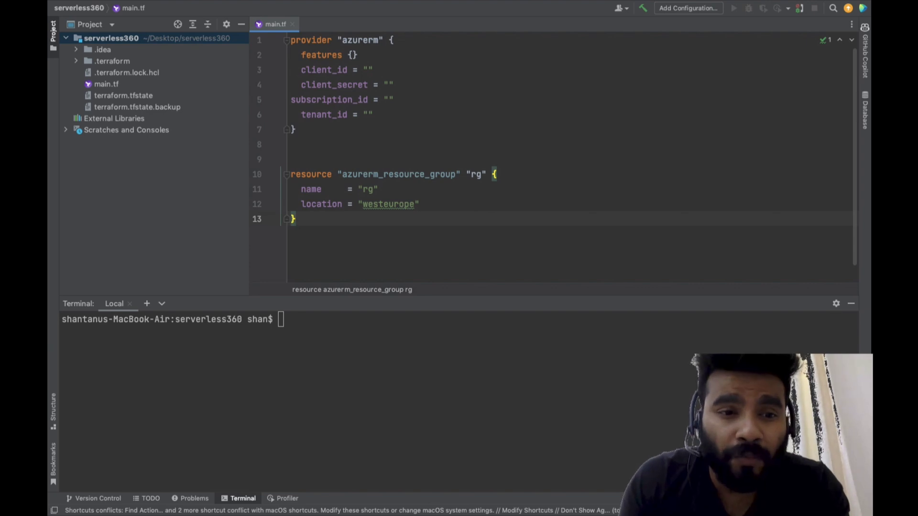
Insert a variable block named "resource_group" between the provider block and the resource group resource
click(317, 155)
key(Return)
key(Return)
key(Up)
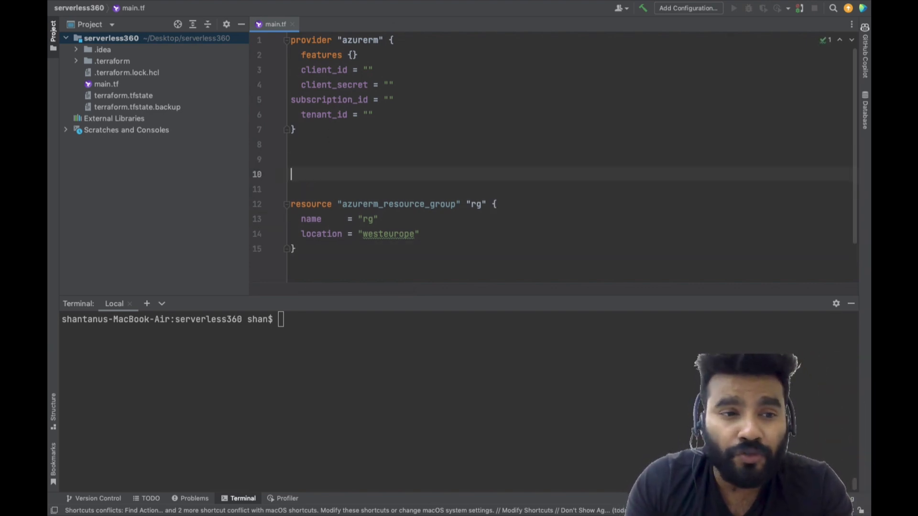
text(va)
key(Return)
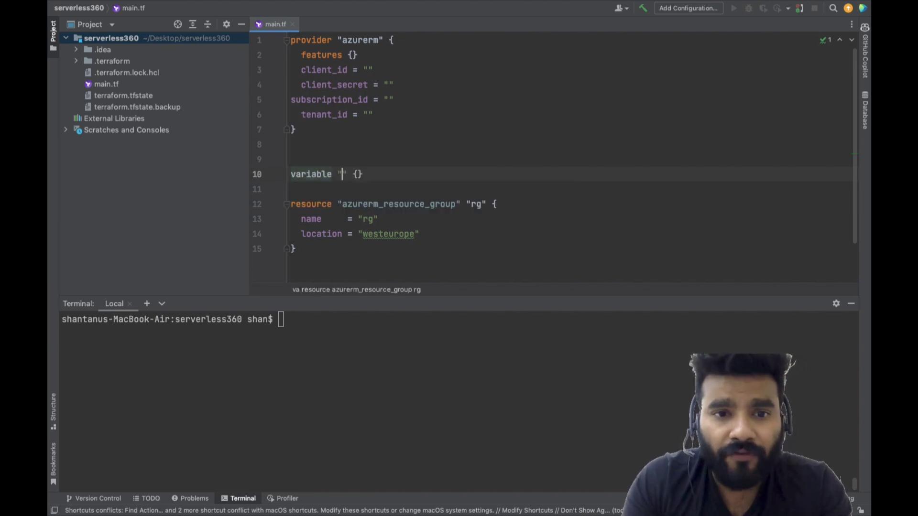
text(resource_g)
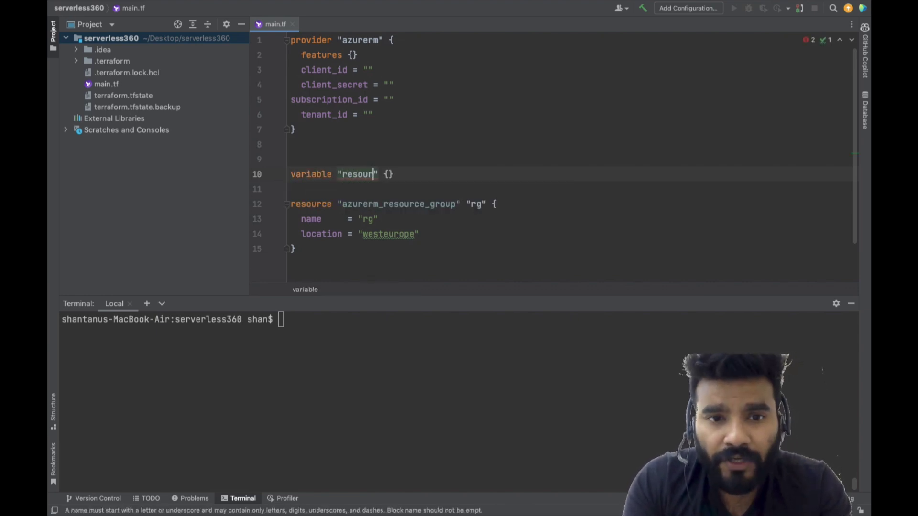
text(roup)
key(Tab)
key(Return)
key(Return)
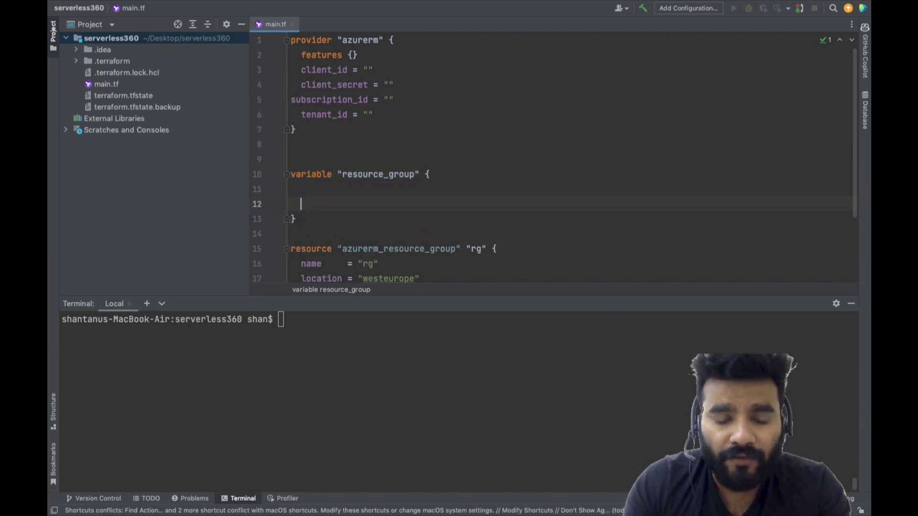
Set the resource_group variable's type to list(string)
text(type = list()
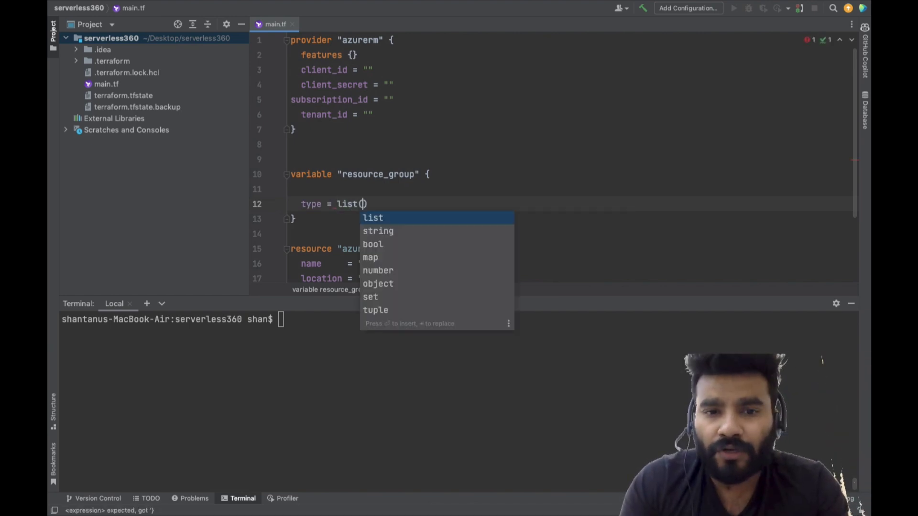
key(Down)
key(Return)
key(Return)
Add a default list to the resource_group variable with "rg1" as its first entry
text(de)
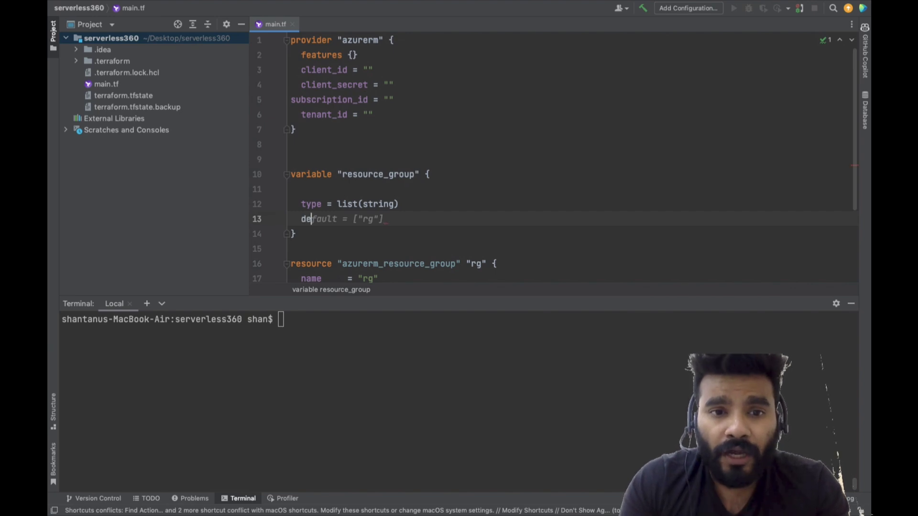
key(Tab)
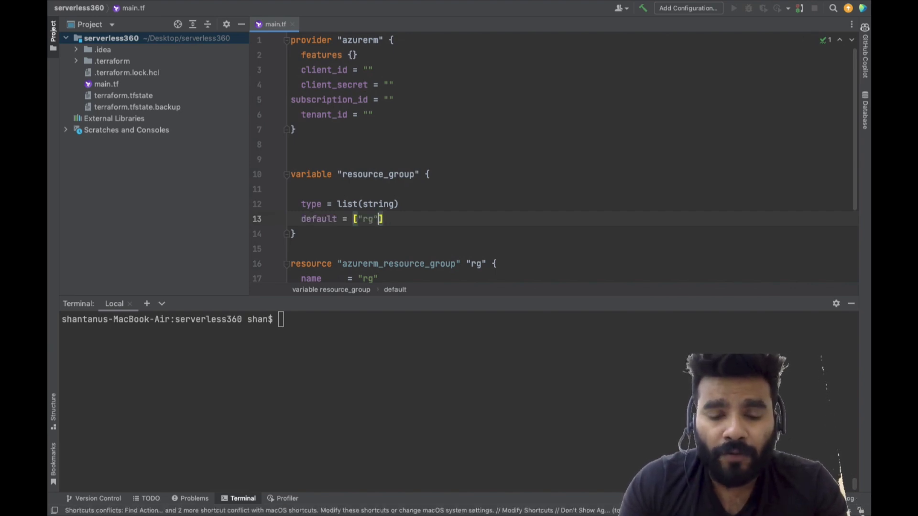
key(Left)
text(,)
key(Left)
key(Left)
text(1)
key(Right)
key(Right)
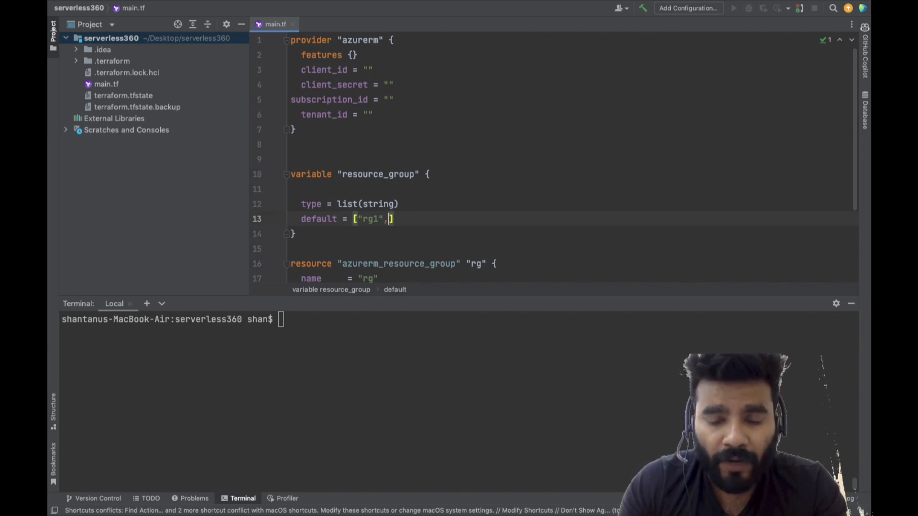
Append "rg2" and "rg3" to the resource_group variable's default list
text(")
key(Right)
key(BackSpace)
text(rg2","rg3)
key(Tab)
text(",)
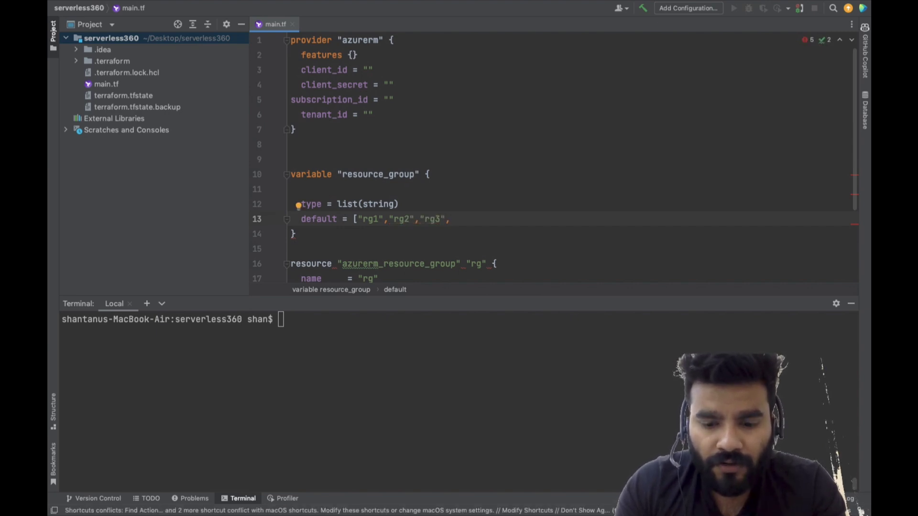
text( "rg4)
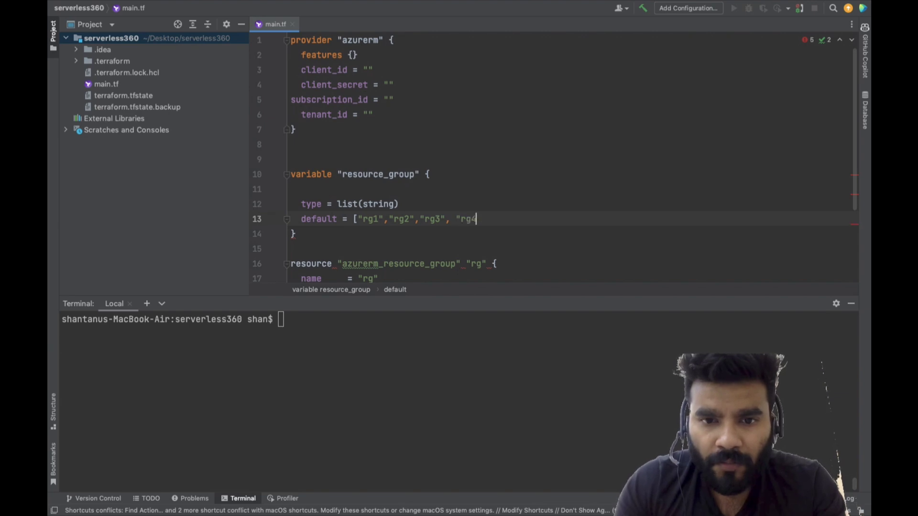
text(",")
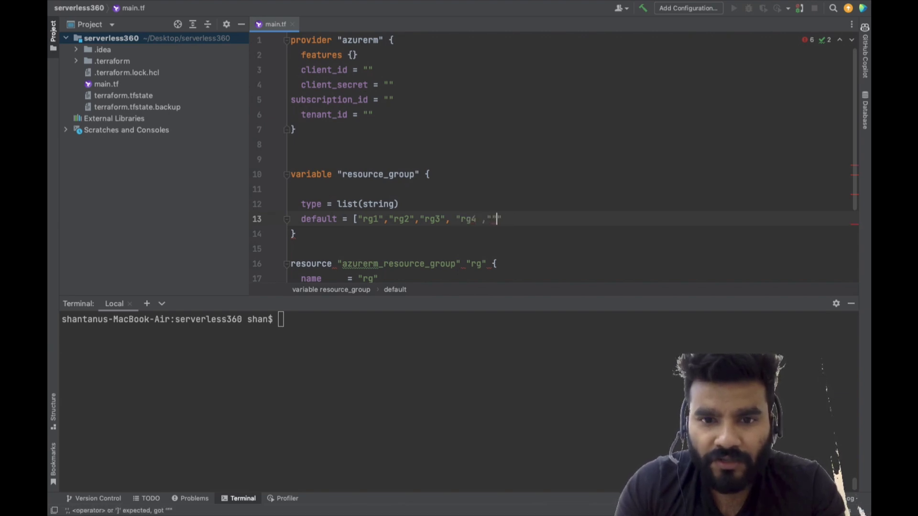
Append "rg4" and "rg5" to the default list, making sure both entries have closing quotes
key(Right)
key(BackSpace)
key(BackSpace)
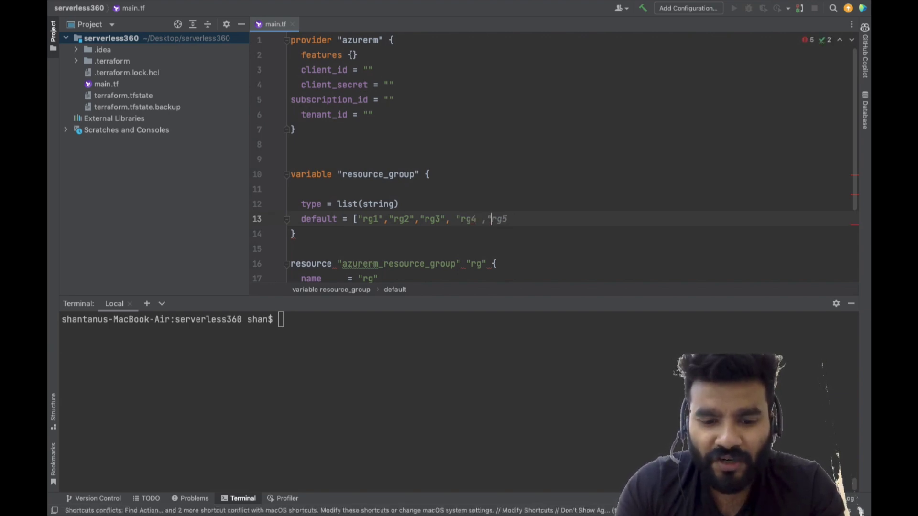
key(Tab)
text(")
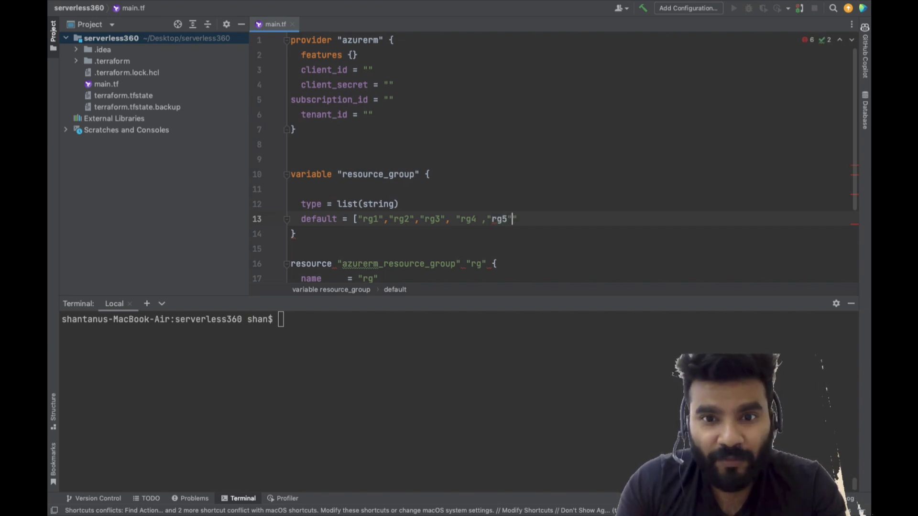
text(,)
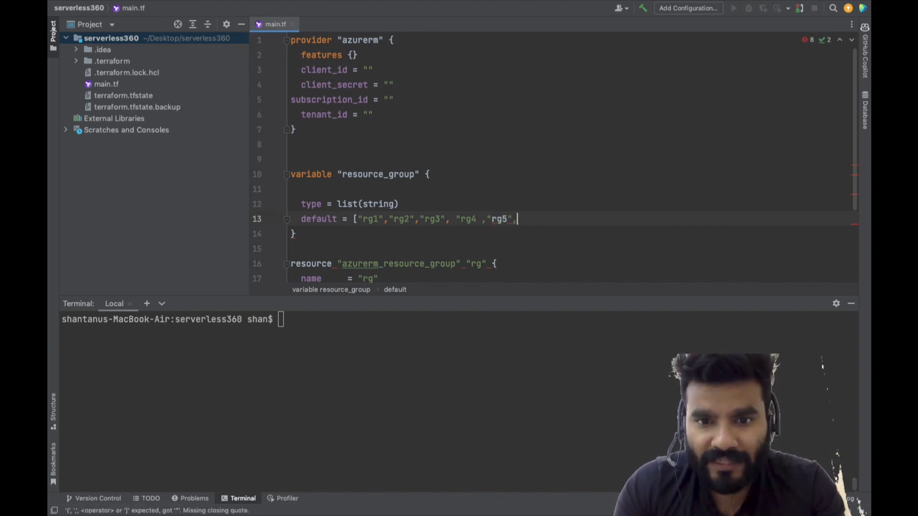
click(476, 219)
text(")
key(Right)
key(Right)
key(Right)
key(Right)
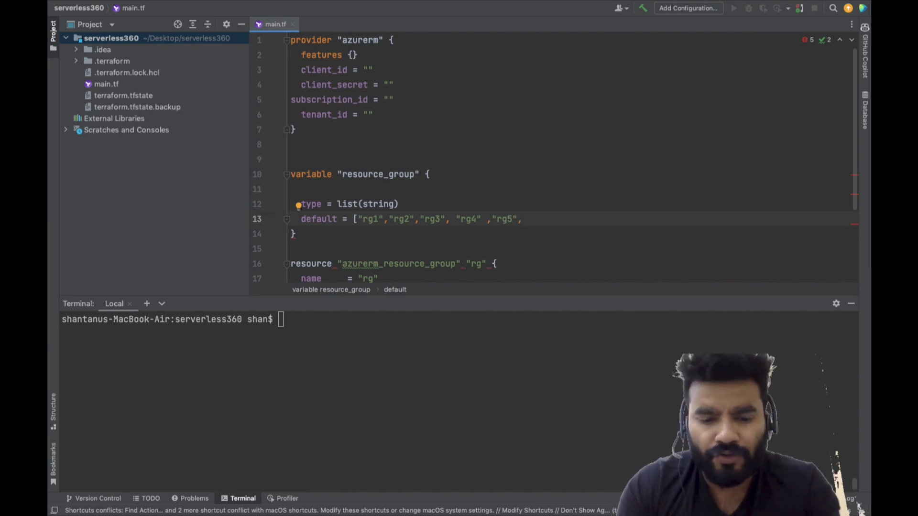
Append "rg6", "rg7" and "rg8" to the resource_group variable's default list
text("")
key(BackSpace)
text(rg)
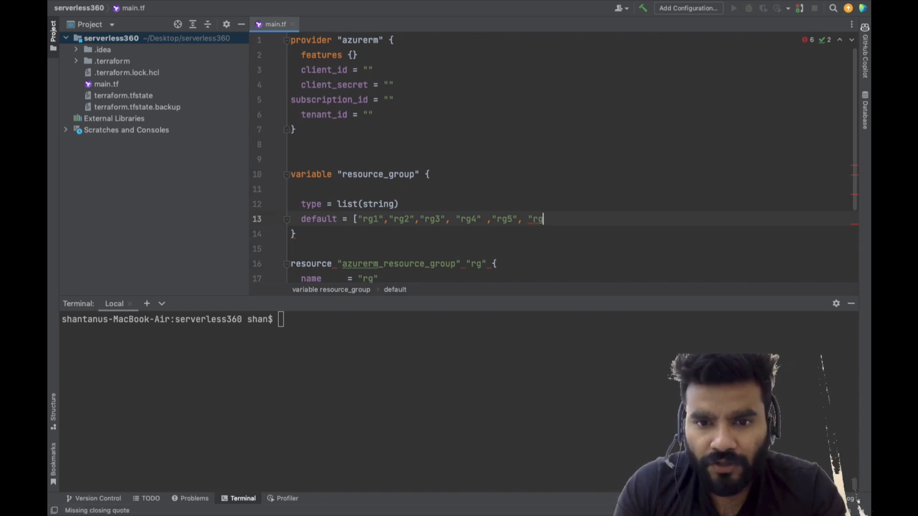
text(6", ""rg7, ")
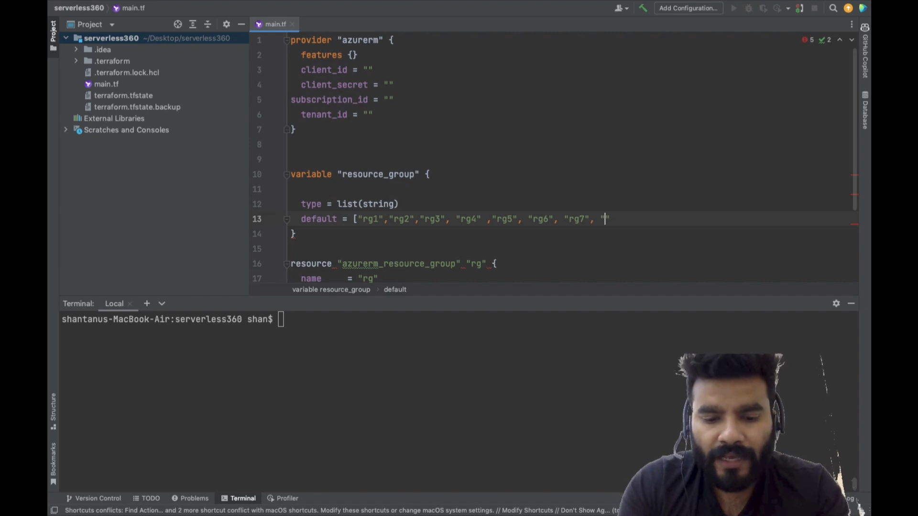
text(rg8)
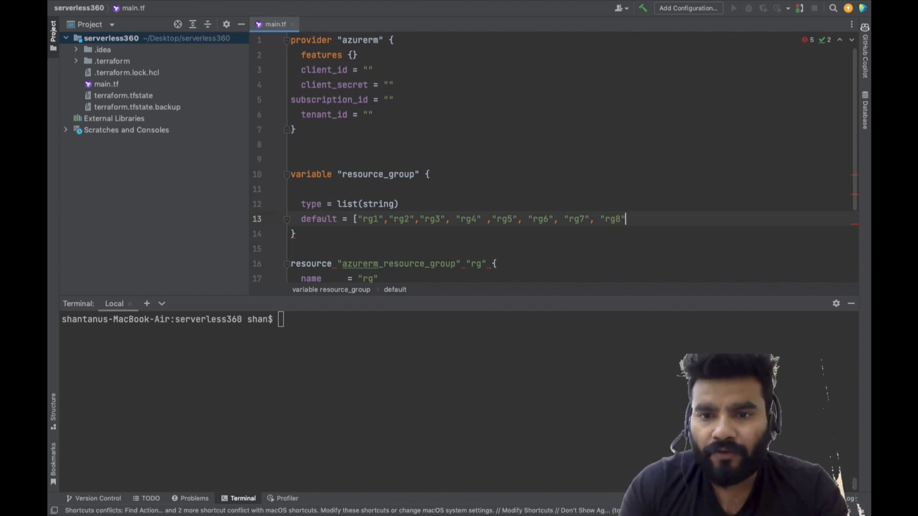
text(, ")
text(rg9" )
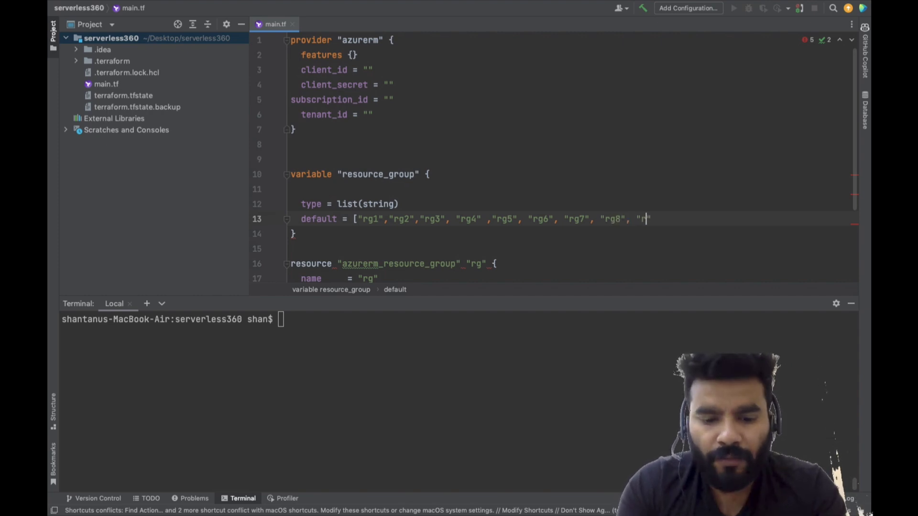
text(,")
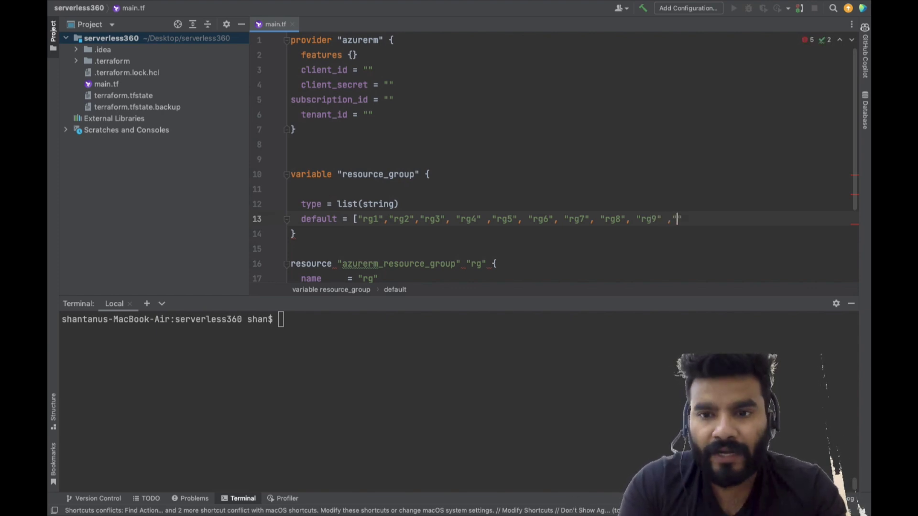
text(rg10)
text(])
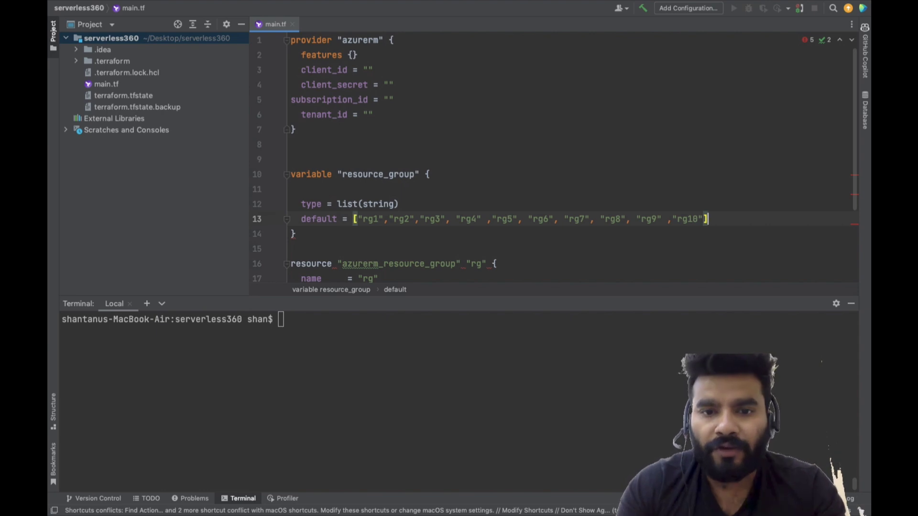
Add count = length(var.resource_group) as the first argument of the azurerm_resource_group "rg" block
scroll(339, 199, down, 3)
scroll(339, 199, down, 2)
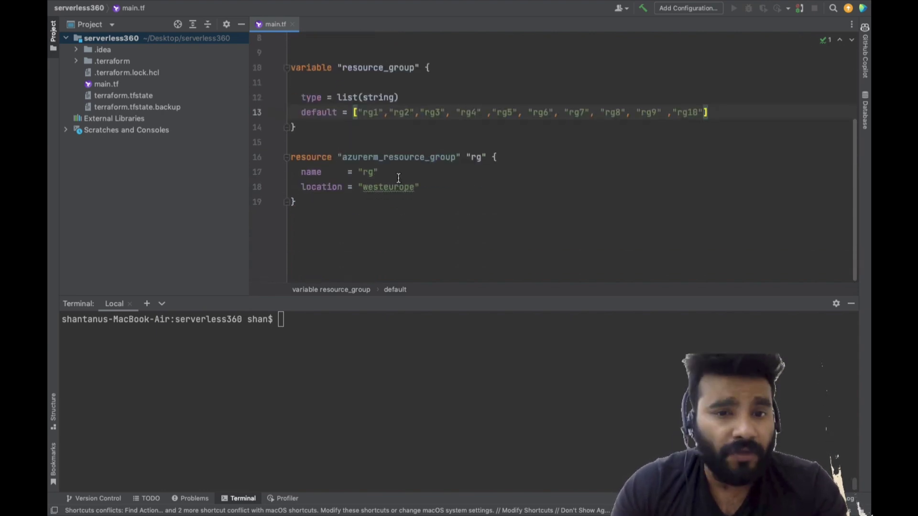
click(415, 173)
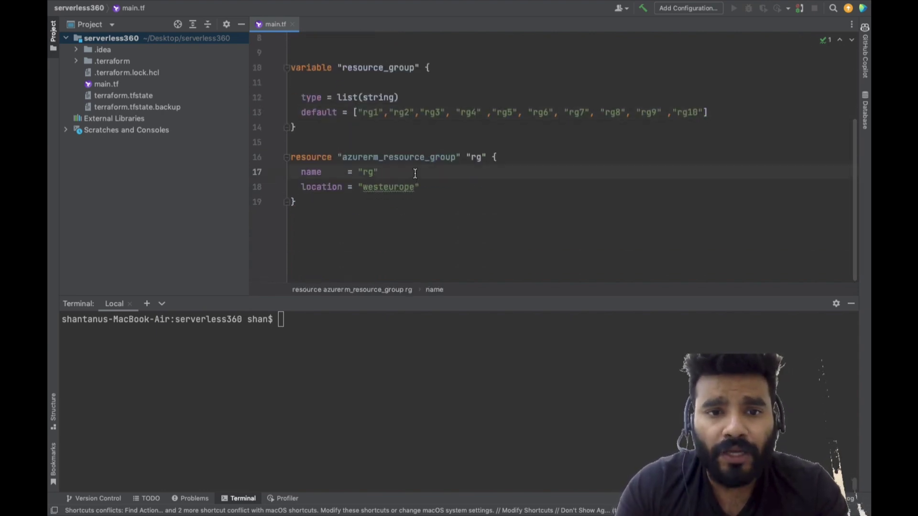
click(546, 155)
key(Return)
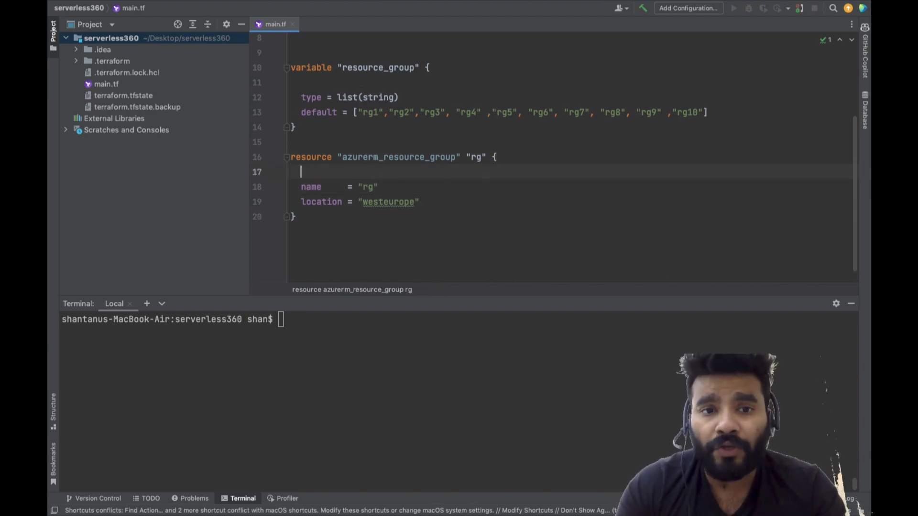
text(cou)
key(Return)
key(Tab)
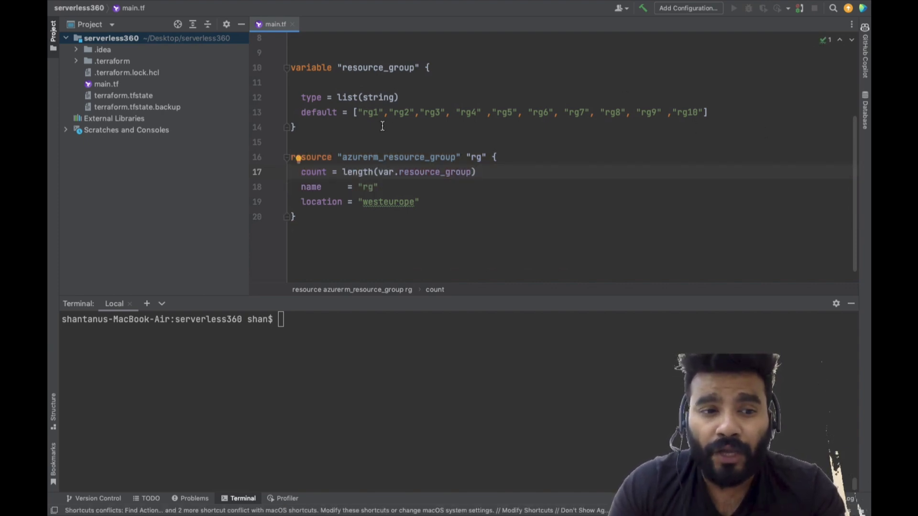
Replace the resource group's name value with var.resource_group[count.index]
mouse_move(449, 175)
key(Down)
key(BackSpace)
key(BackSpace)
key(BackSpace)
key(BackSpace)
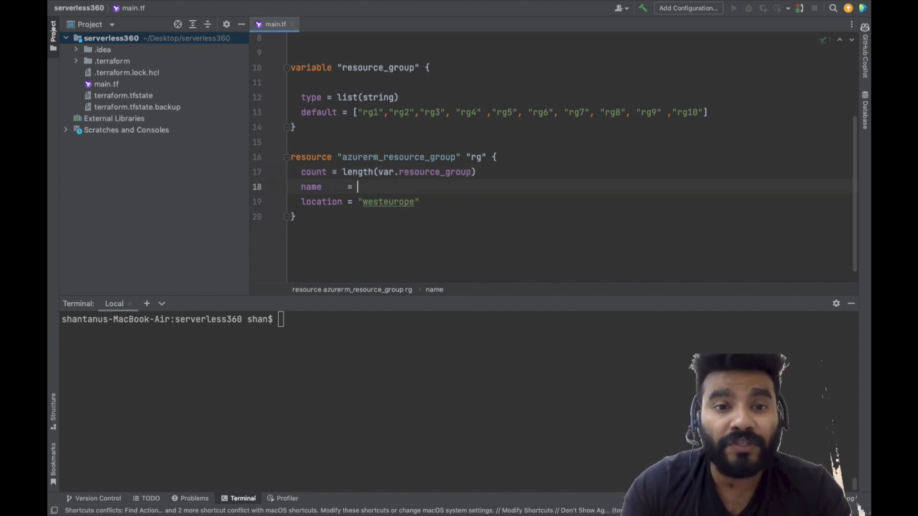
key(Tab)
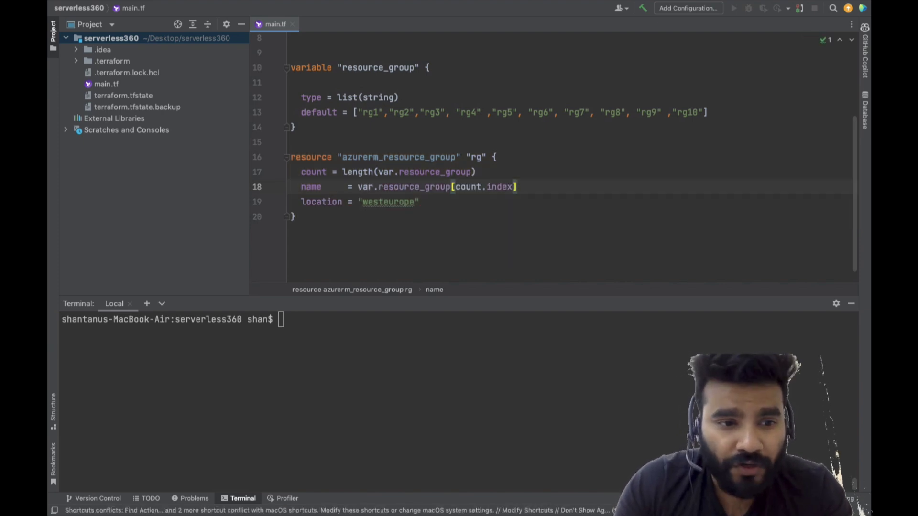
double_click(416, 186)
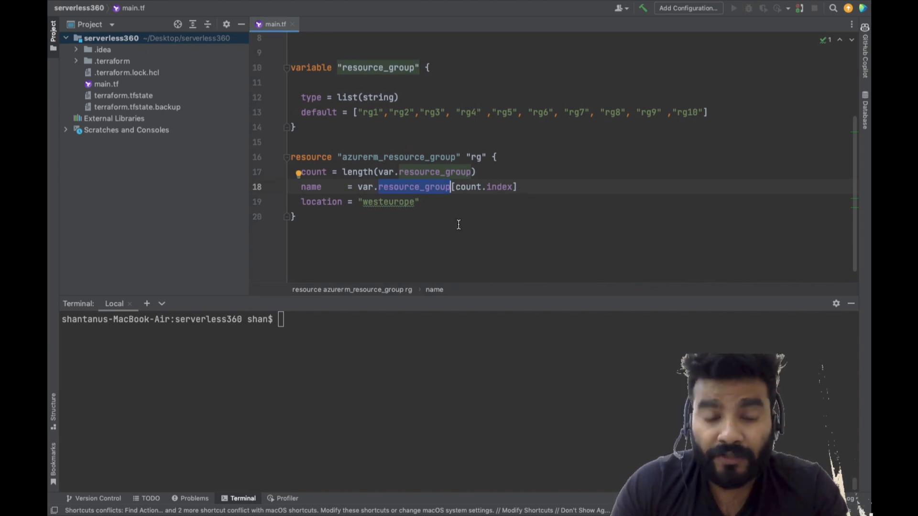
Add a tags block with environment = "dev" below the resource group's location, and start a new line after the resource block
click(475, 199)
key(Return)
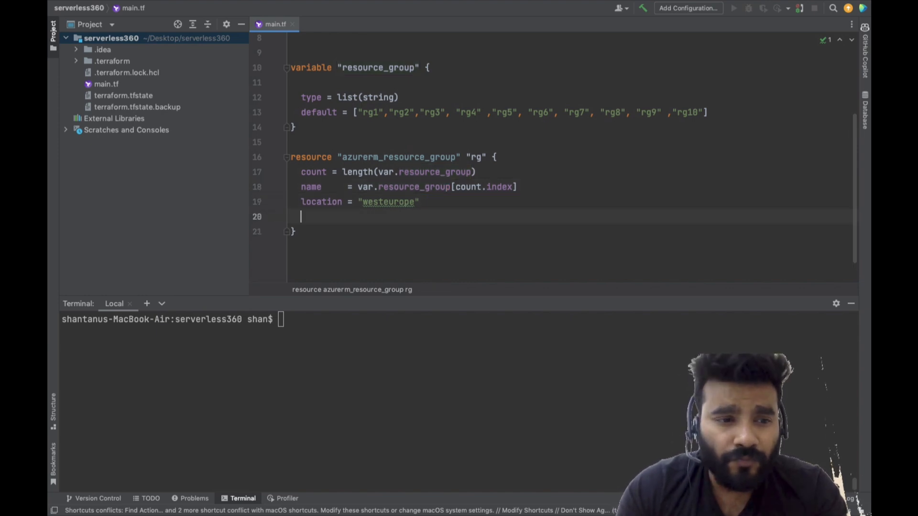
text(tags = {)
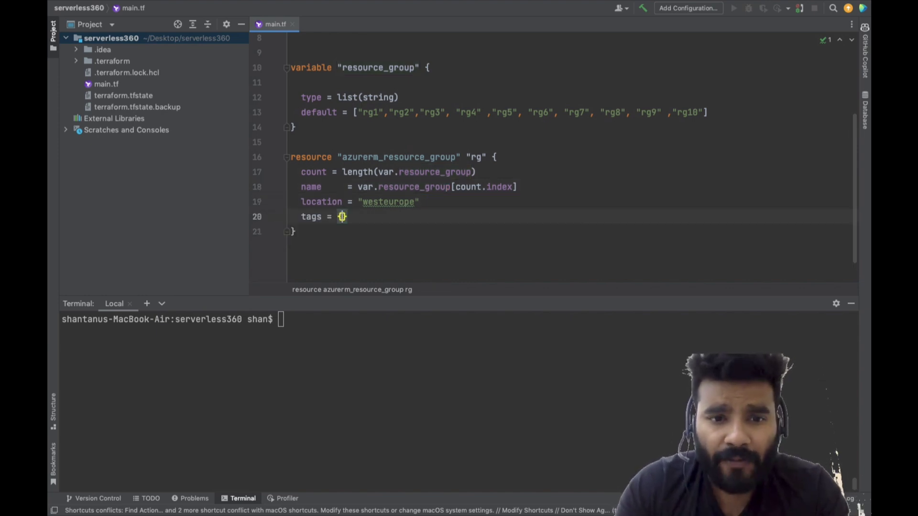
key(Return)
key(Tab)
key(Down)
key(Down)
key(Return)
key(Return)
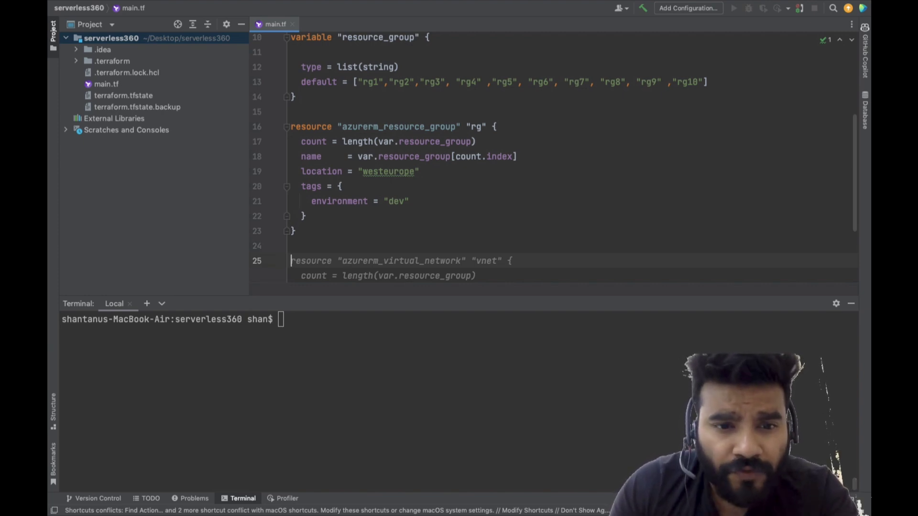
key(Tab)
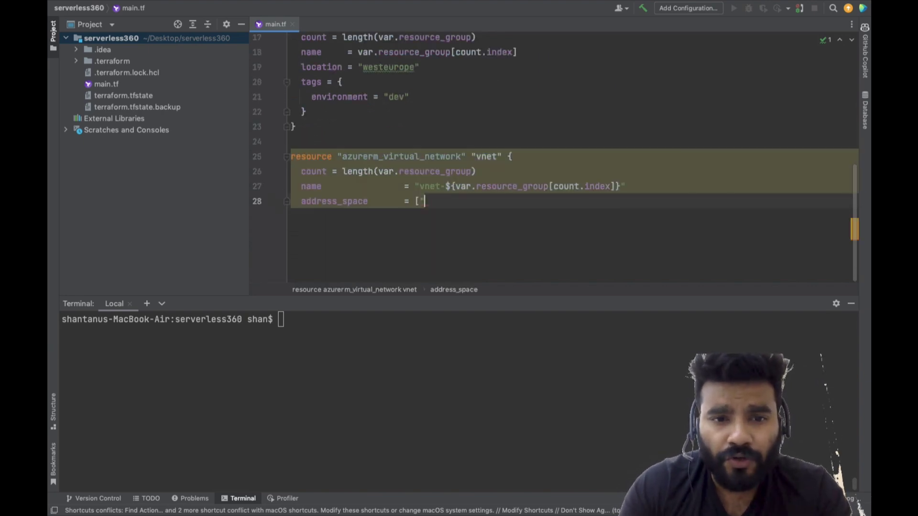
key(super+a)
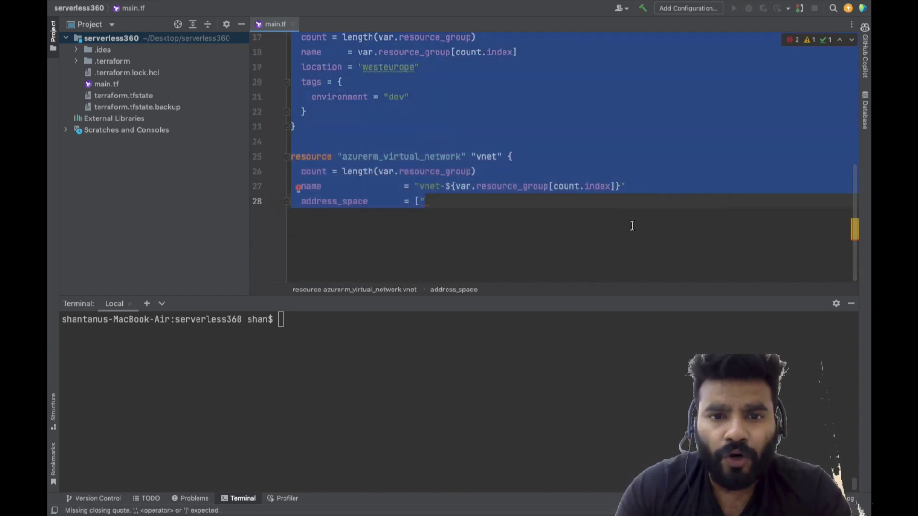
click(645, 215)
drag(426, 202, 295, 144)
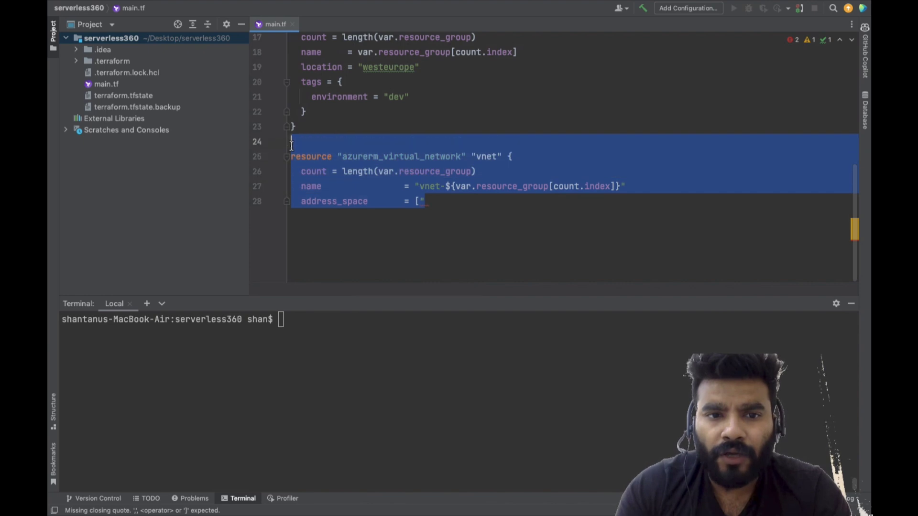
key(BackSpace)
Write an empty azurerm_storage_account resource block below the resource group block, leaving its label quotes empty
text(r)
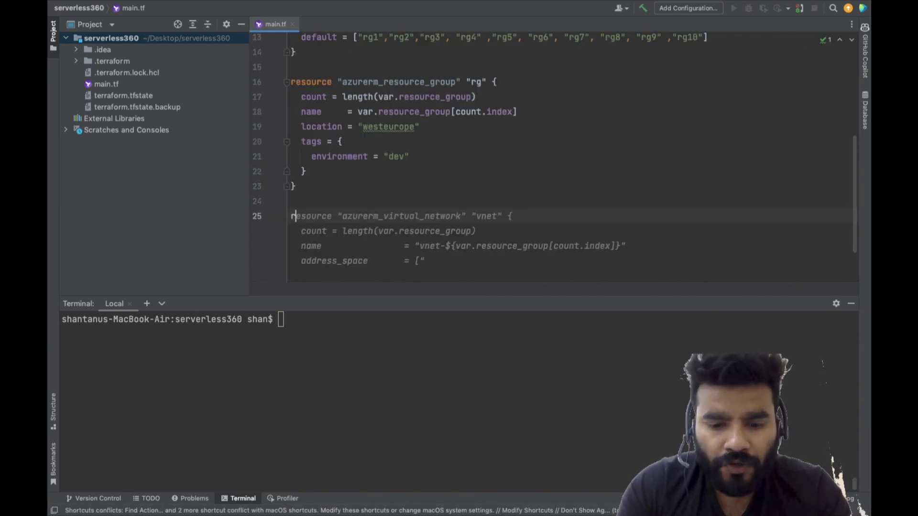
text(esource "azure)
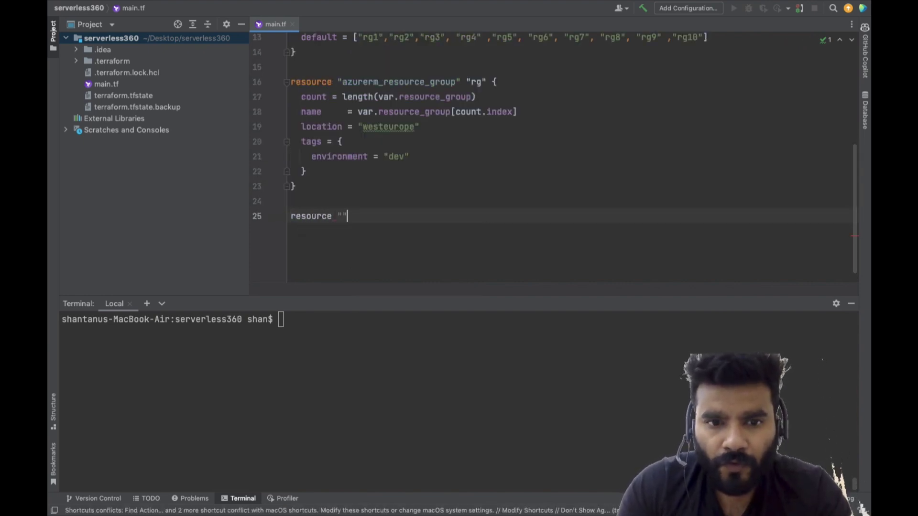
key(Escape)
text(rer,)
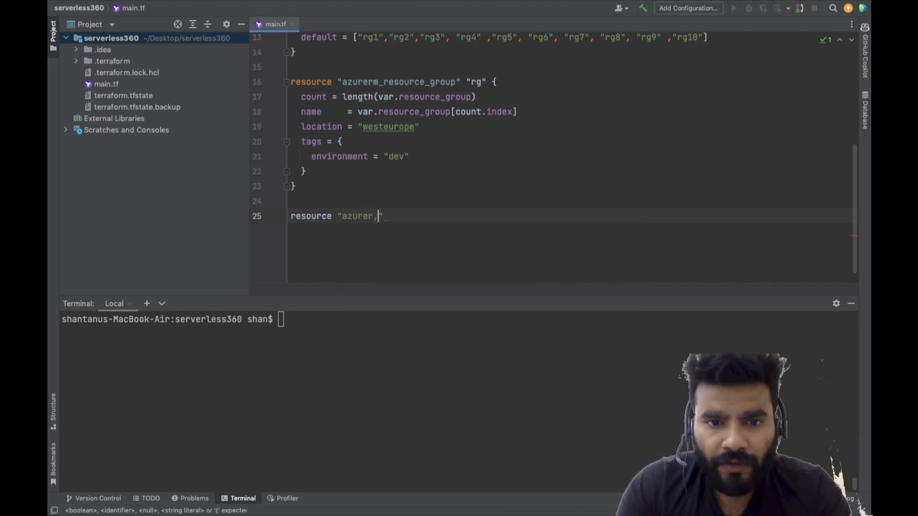
text(m_st)
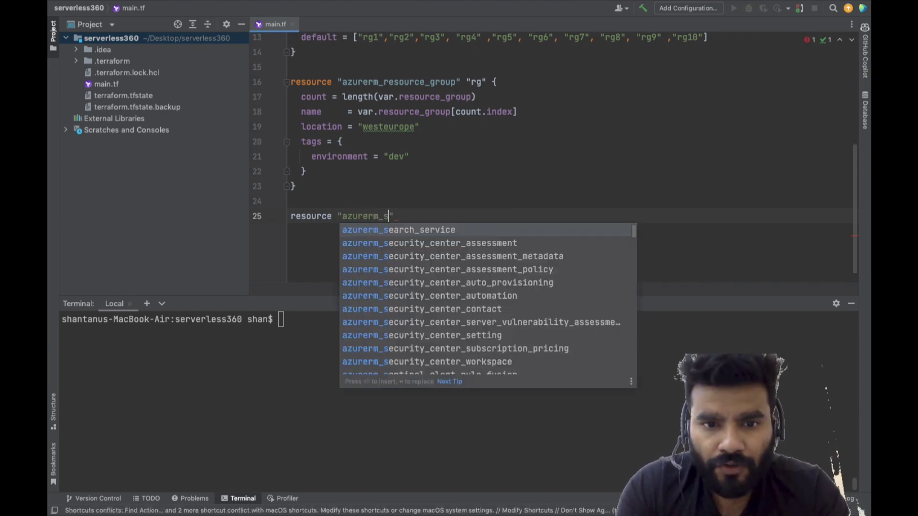
text(ora)
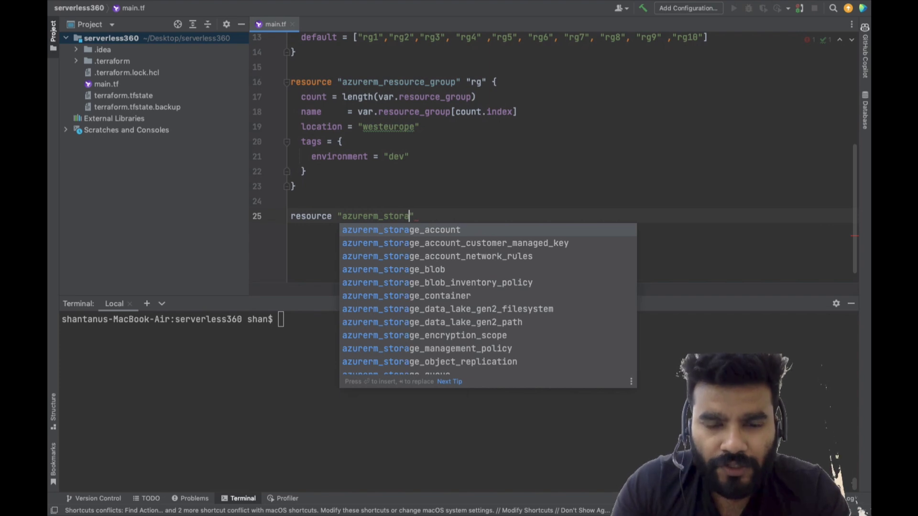
key(Return)
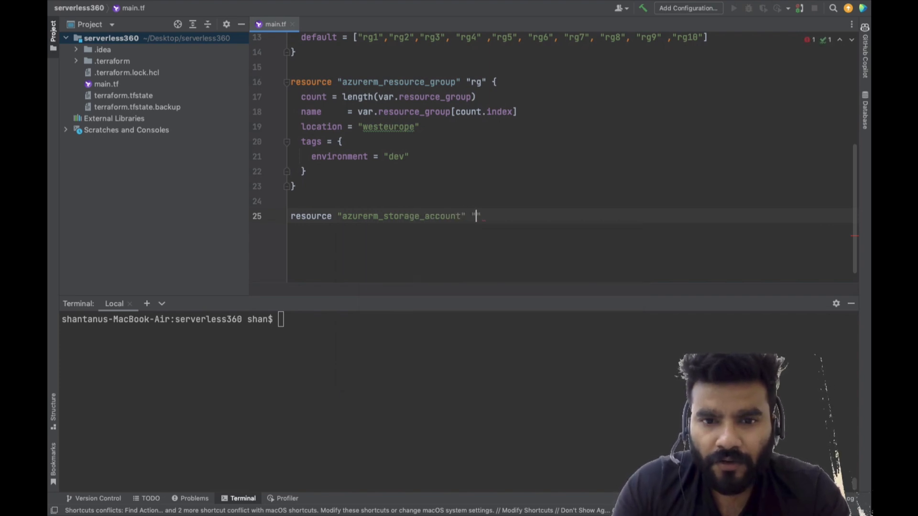
text({)
key(Return)
key(Return)
key(Up)
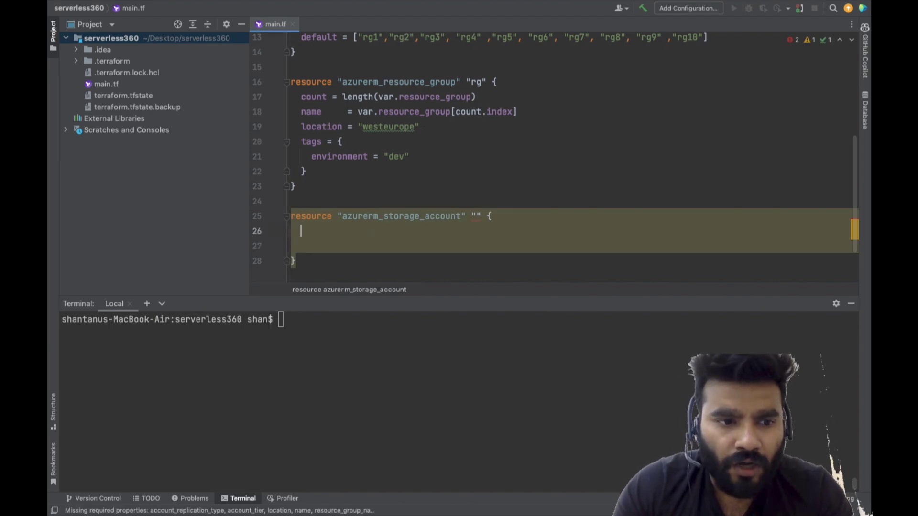
Label the storage account resource "storage" and set its count to length(var.resource_group)
text(co)
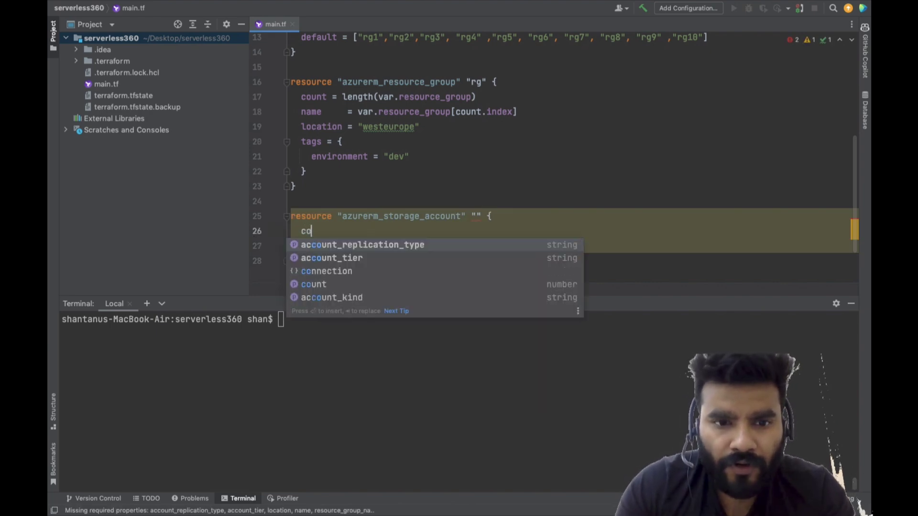
key(Down)
key(Down)
key(Down)
key(Return)
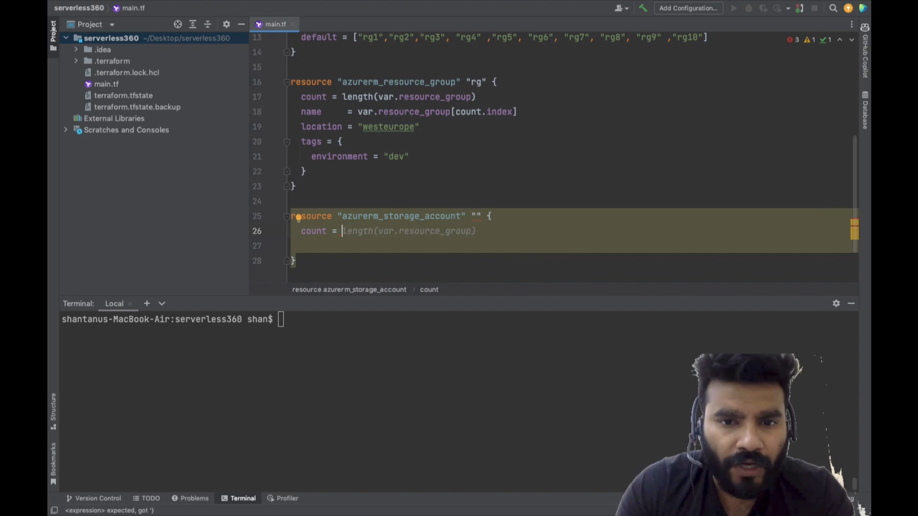
click(477, 216)
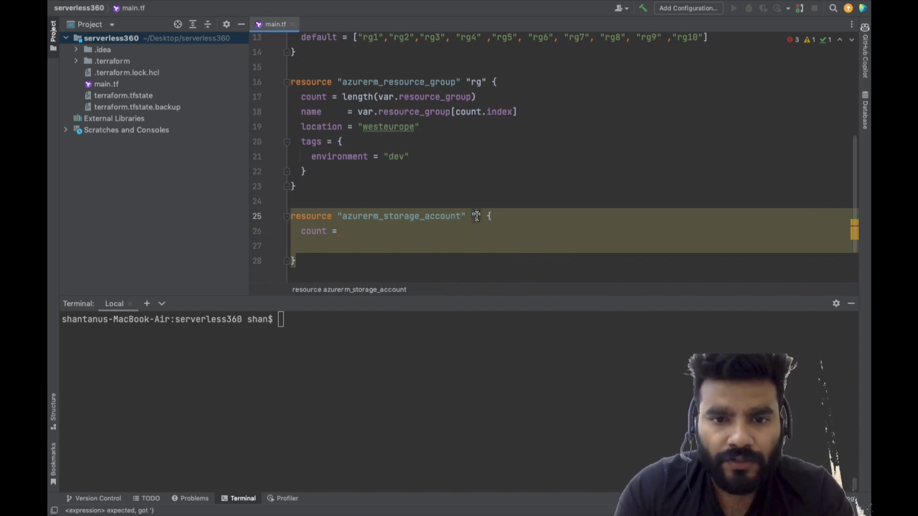
text(storage)
click(342, 231)
key(ctrl+space)
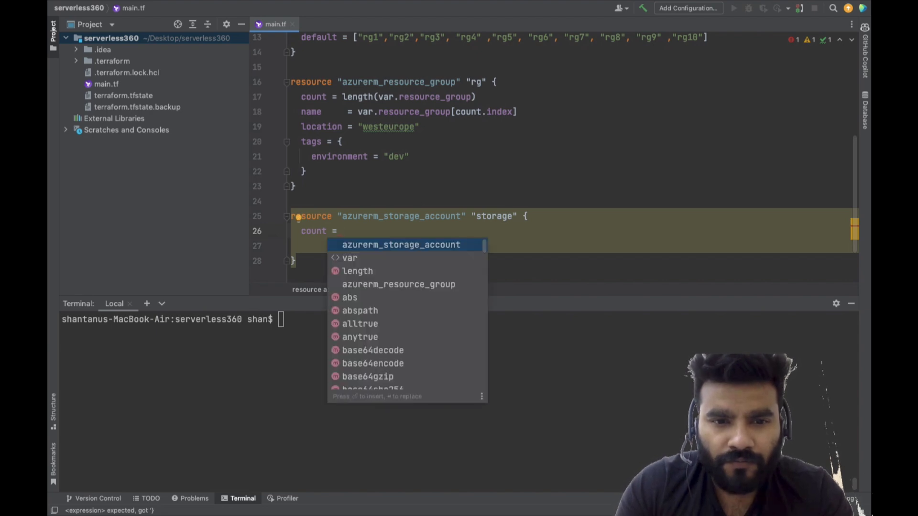
key(Escape)
key(BackSpace)
key(BackSpace)
key(Tab)
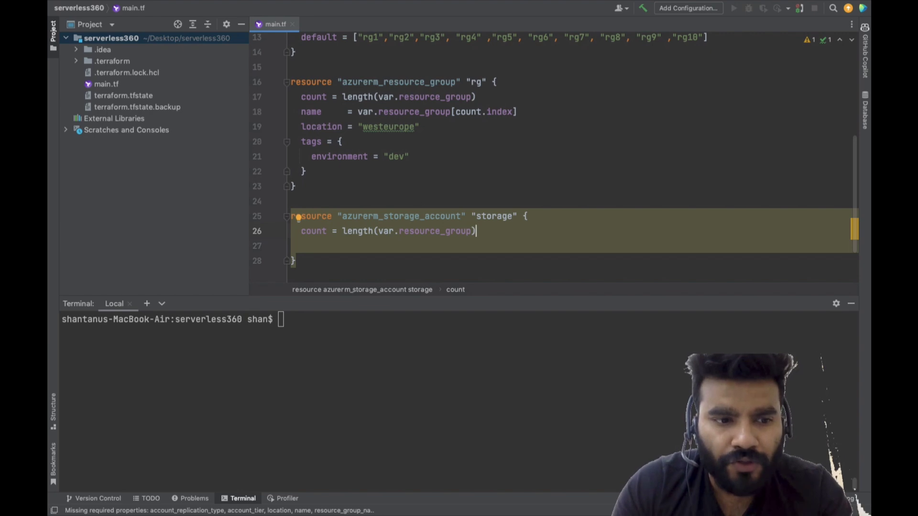
Set the storage account's name to "${var.resource_group[count.index]}storage"
key(Return)
text(nam)
key(Return)
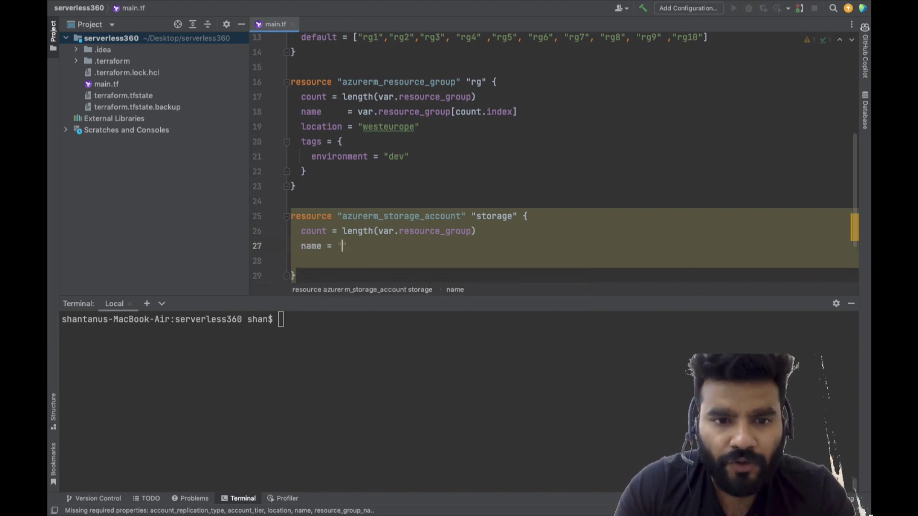
key(Tab)
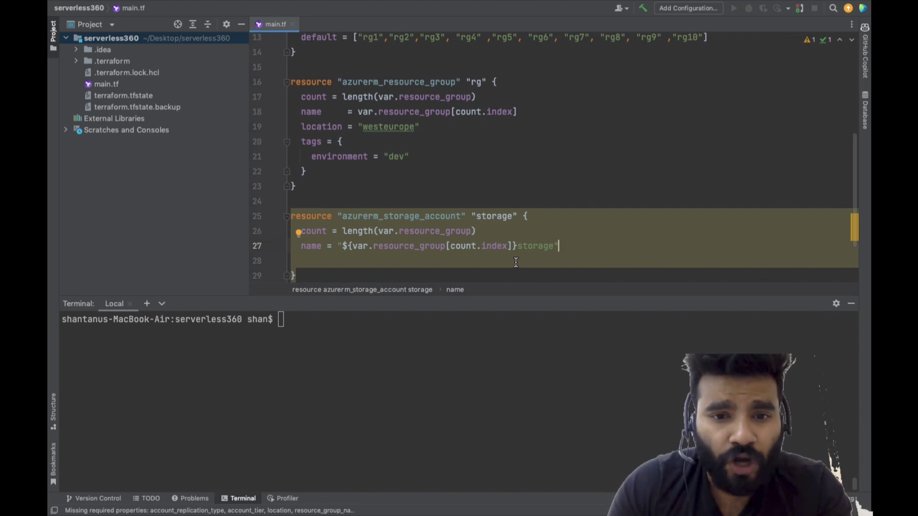
Set the storage account's resource_group_name to azurerm_resource_group.rg[count.index].name and its location to azurerm_resource_group.rg[count.index].location
click(581, 247)
key(Return)
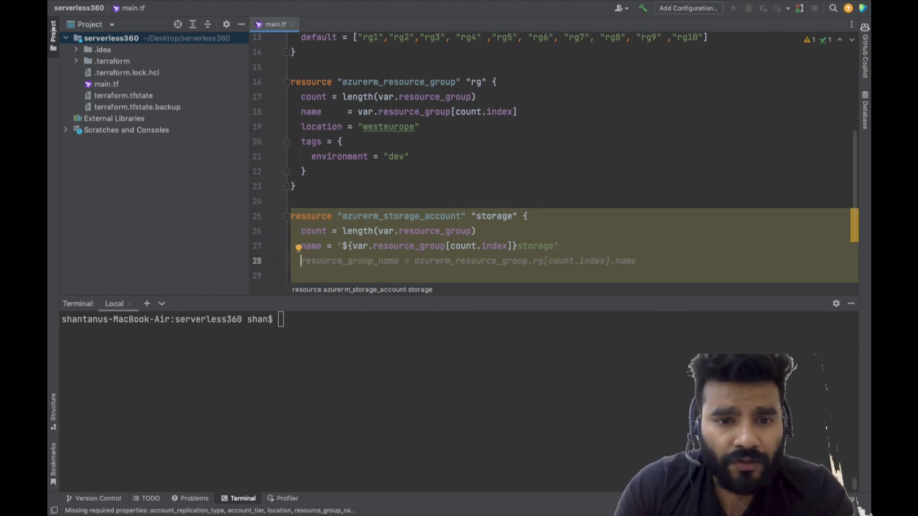
key(Tab)
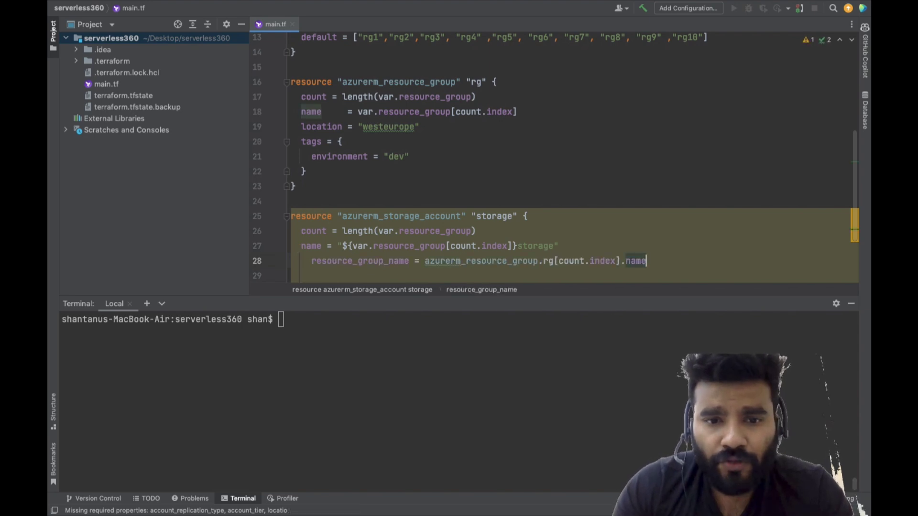
key(Return)
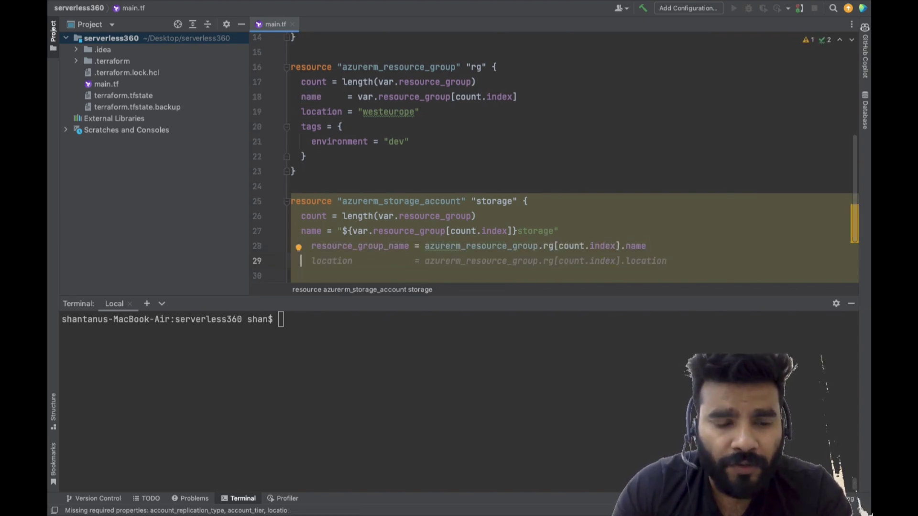
text(lo)
key(BackSpace)
key(BackSpace)
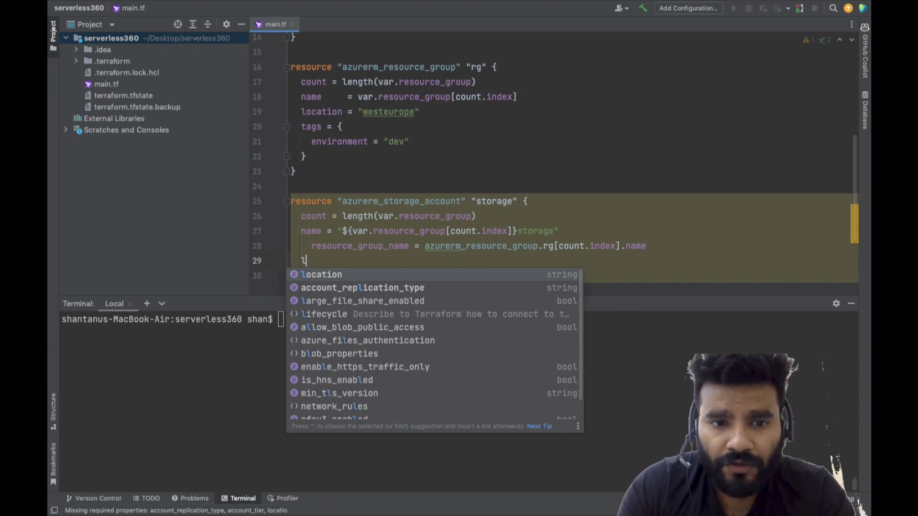
key(Tab)
Add account_tier = "Standard" and account_replication_type = "LRS" to the storage account block
key(Return)
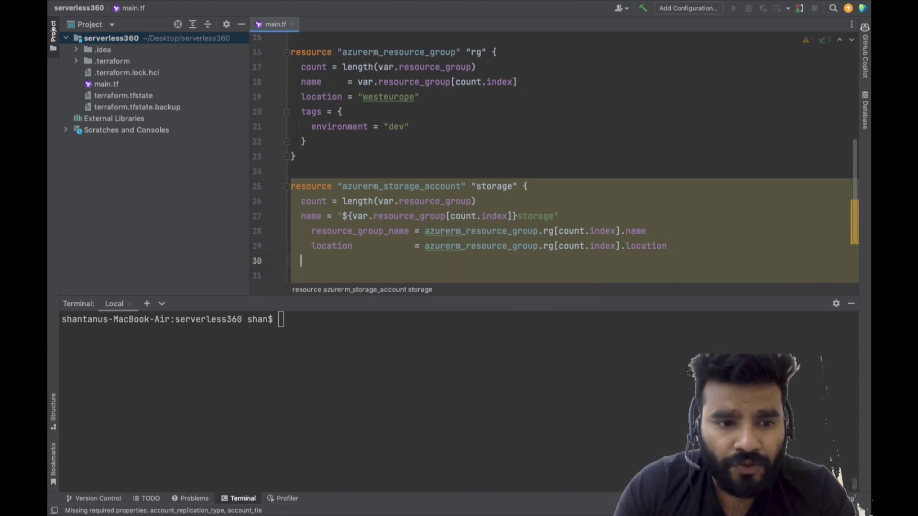
key(Tab)
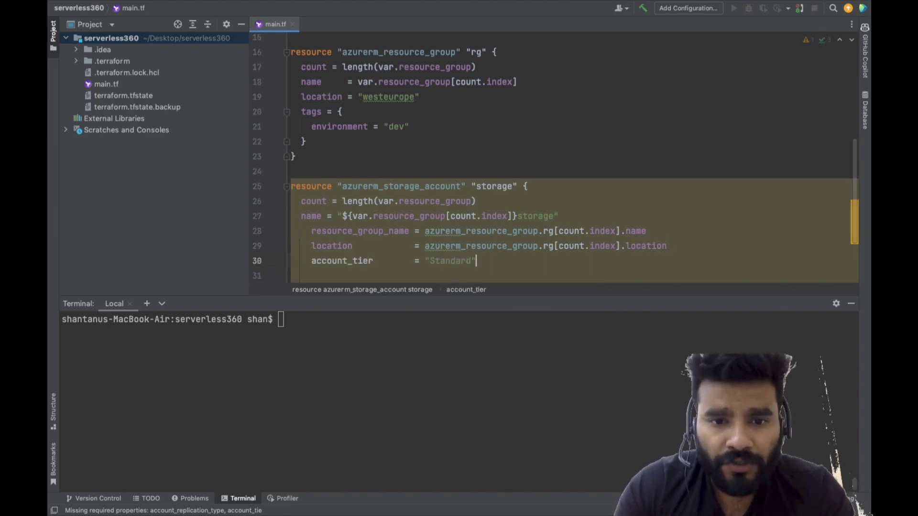
key(Return)
text(acc)
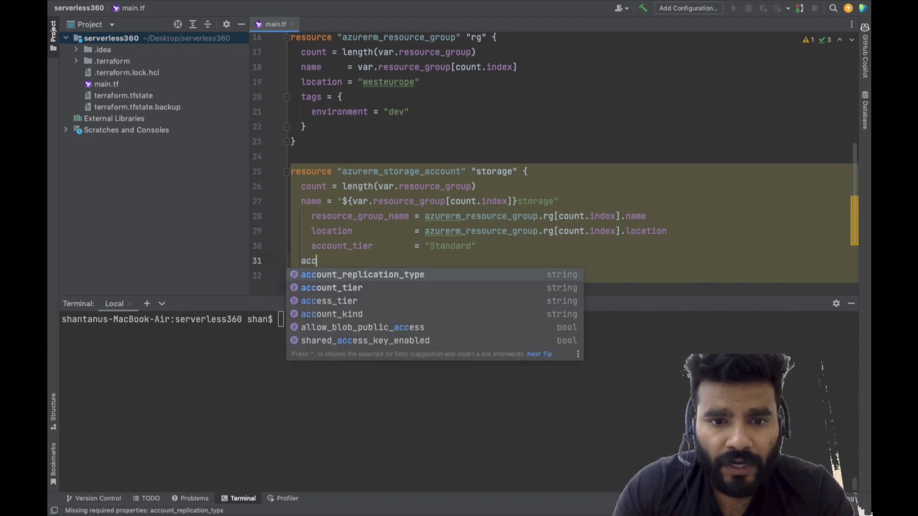
key(Return)
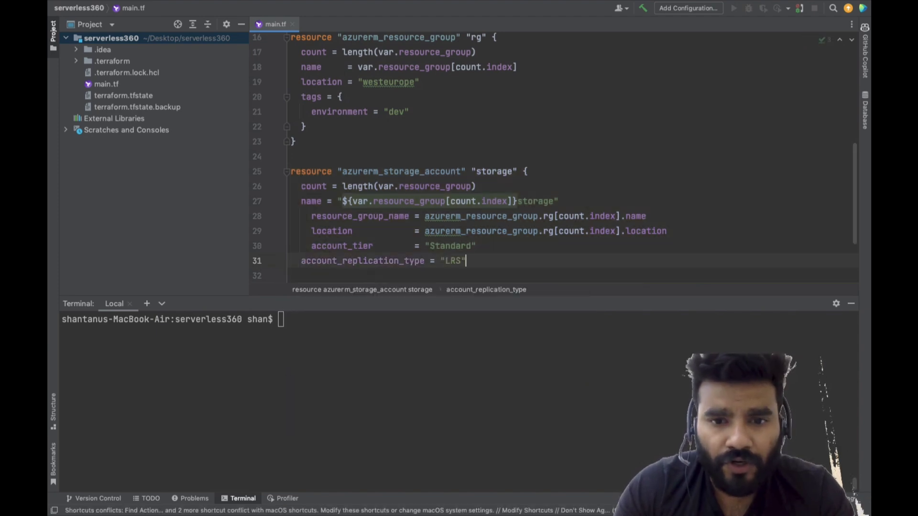
Run terraform init in the serverless360 project's local terminal
click(564, 378)
text(terra)
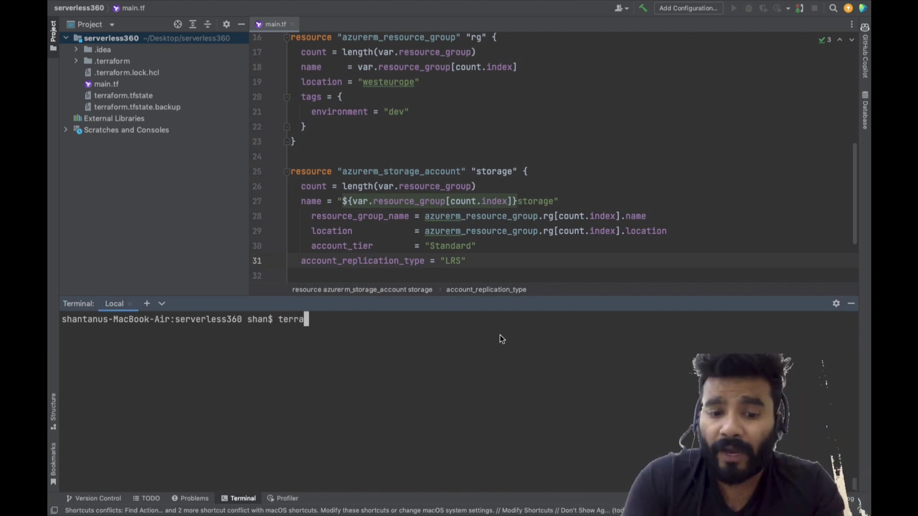
text(form init)
key(Return)
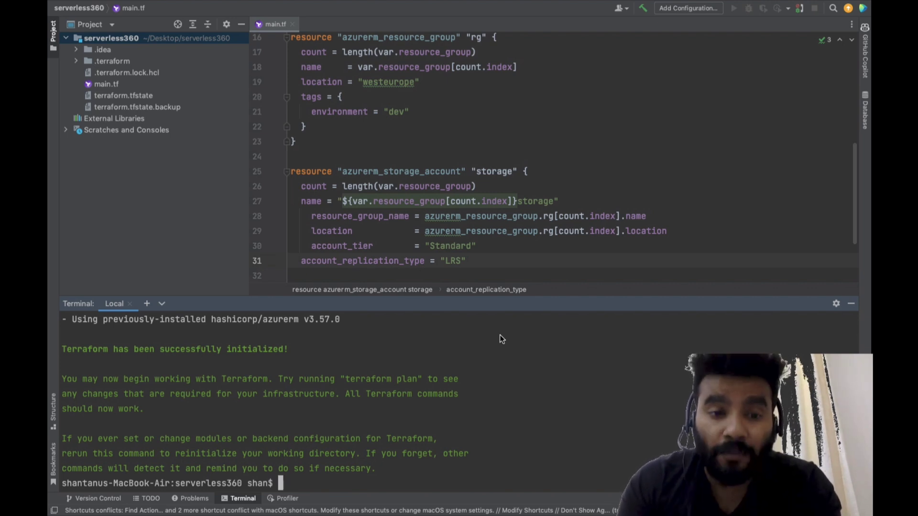
Check the provider block at the start of main.tf and run terraform plan on the project
scroll(403, 102, up, 5)
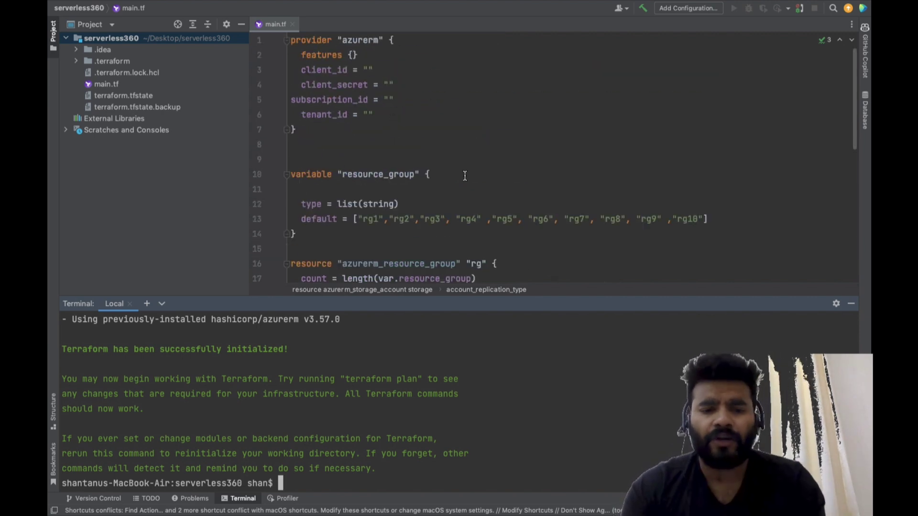
key(Up)
key(BackSpace)
key(BackSpace)
key(BackSpace)
key(BackSpace)
key(BackSpace)
text(plan)
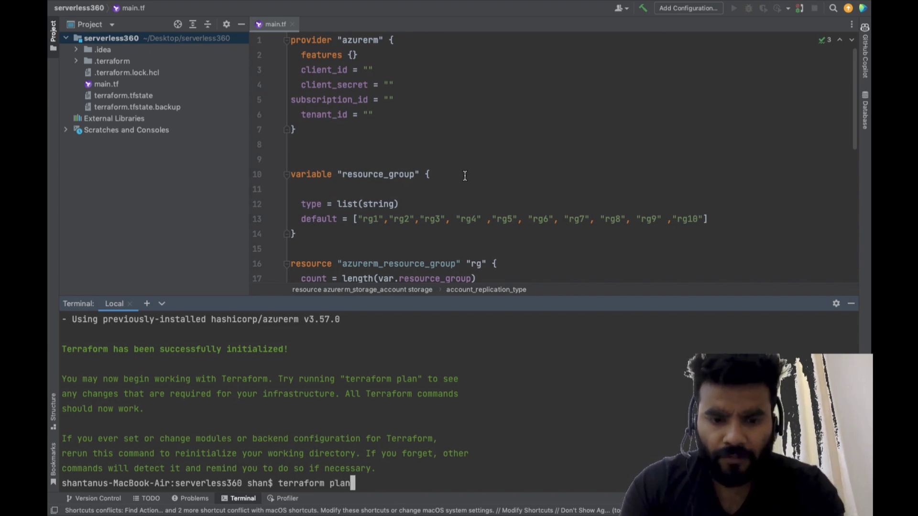
key(Return)
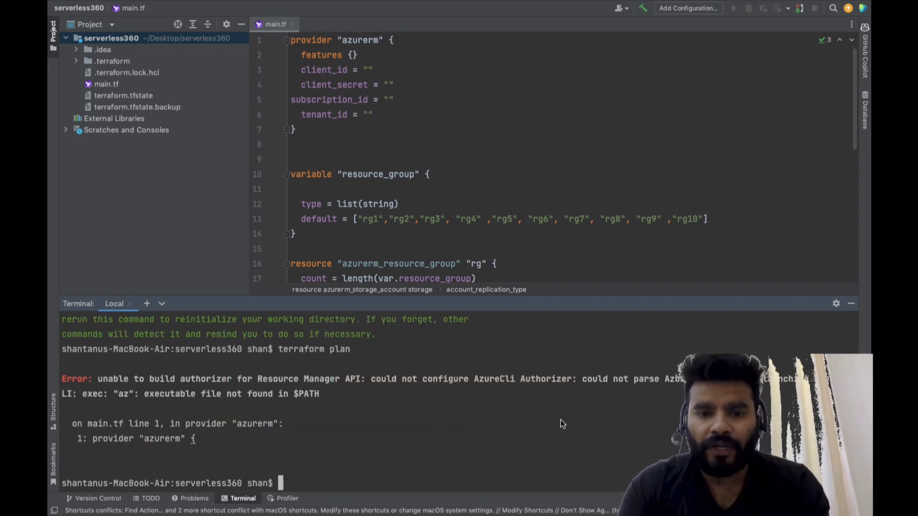
Switch to the Azure portal, open Cloud Shell and enlarge its pane to cover most of the page
key(ctrl+Left)
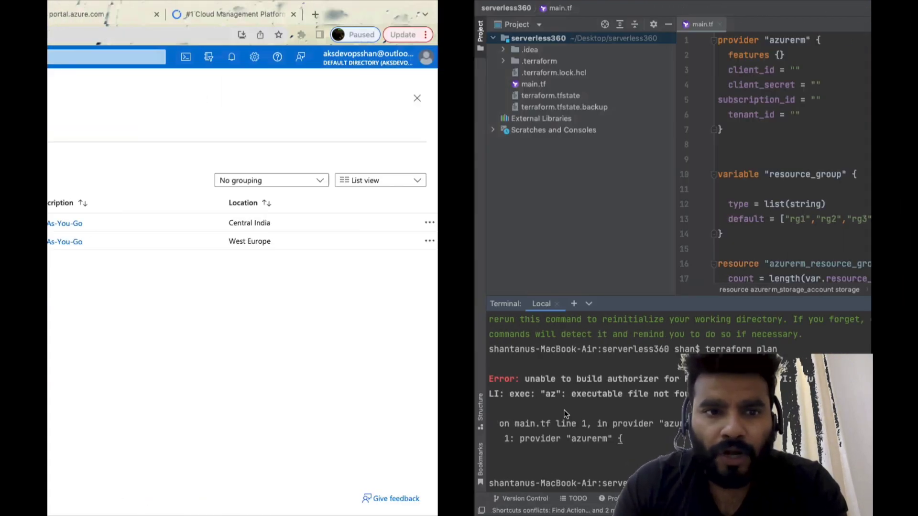
click(620, 58)
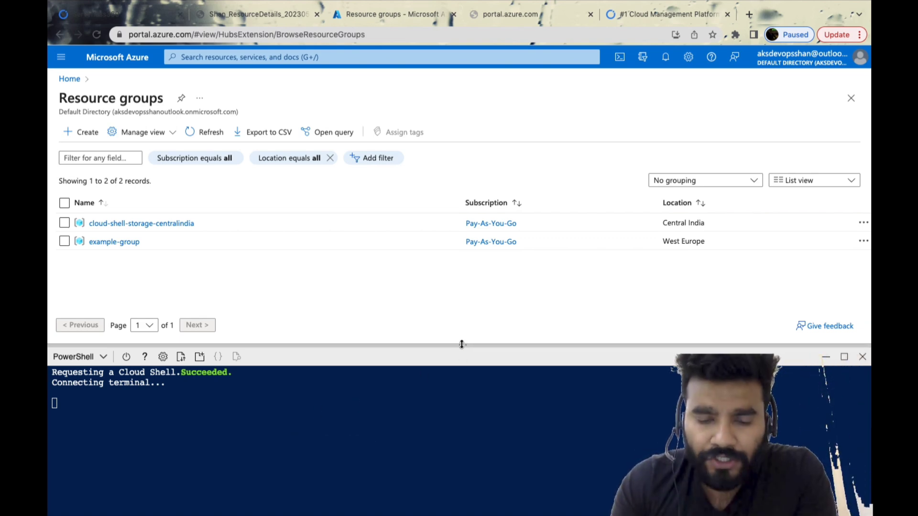
drag(462, 326, 500, 179)
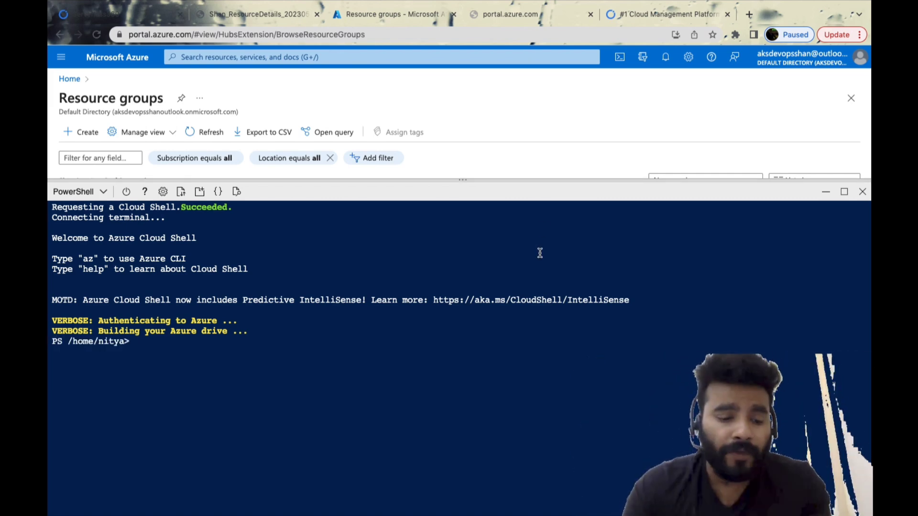
text(az )
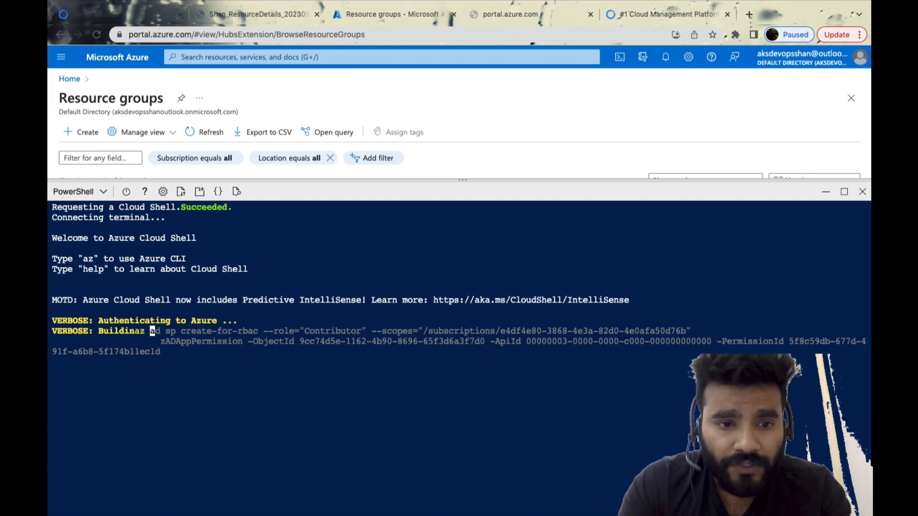
text(account lis)
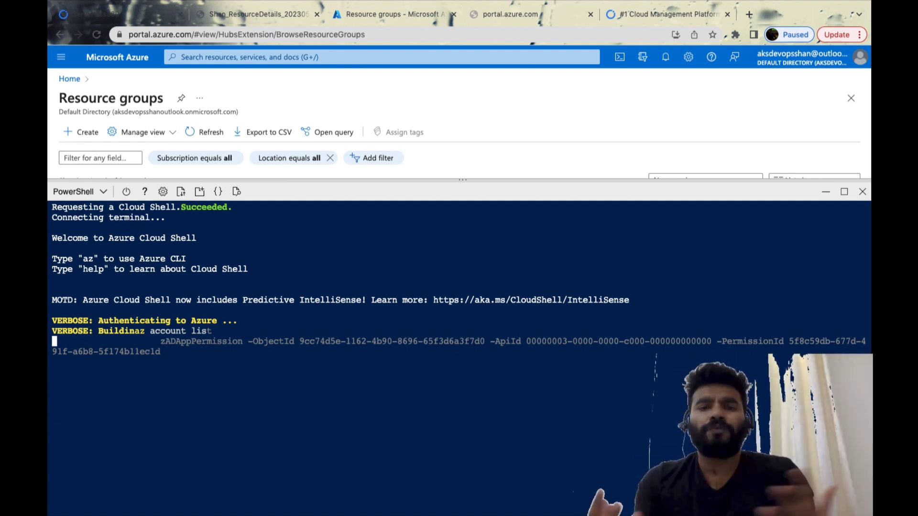
key(ctrl+Right)
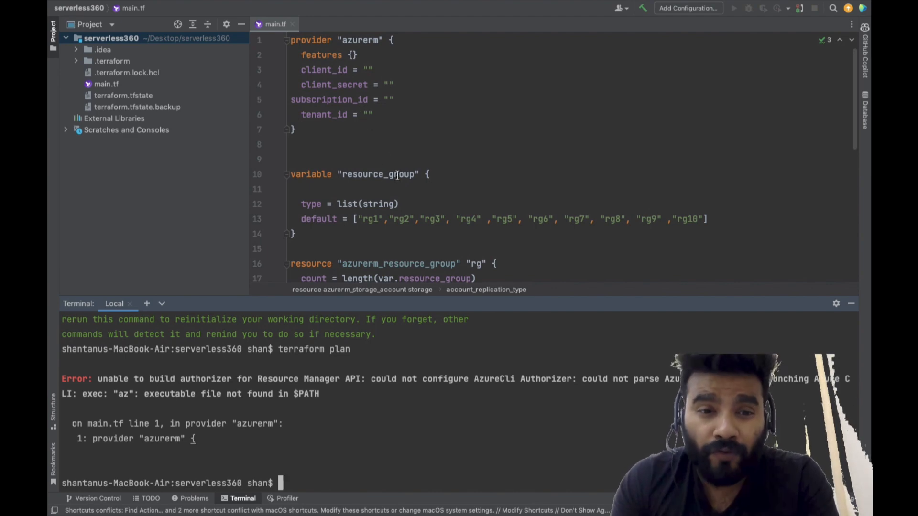
drag(373, 126, 302, 82)
key(ctrl+Left)
key(Return)
key(Return)
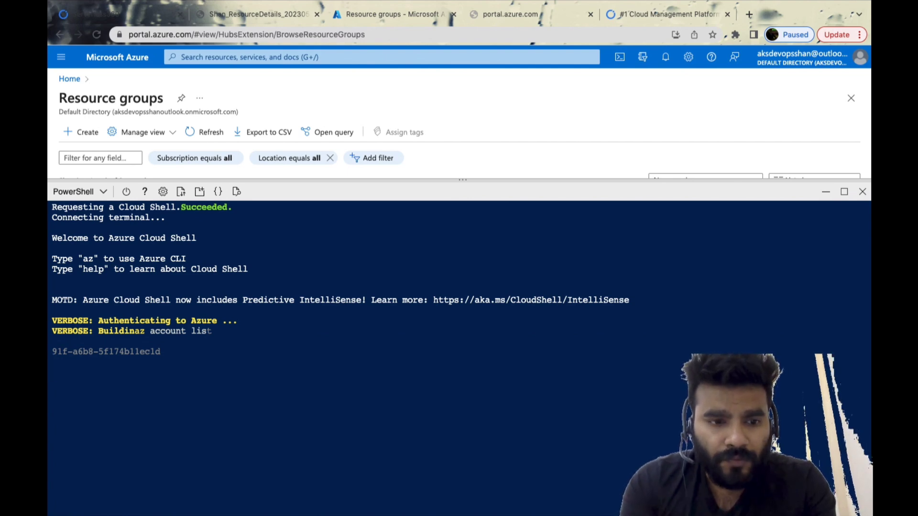
key(ctrl+c)
key(ctrl+c)
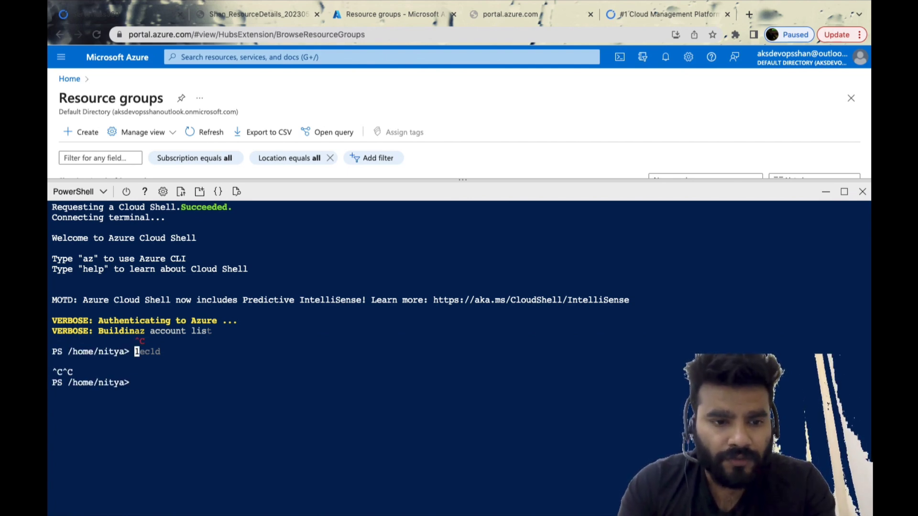
text(az)
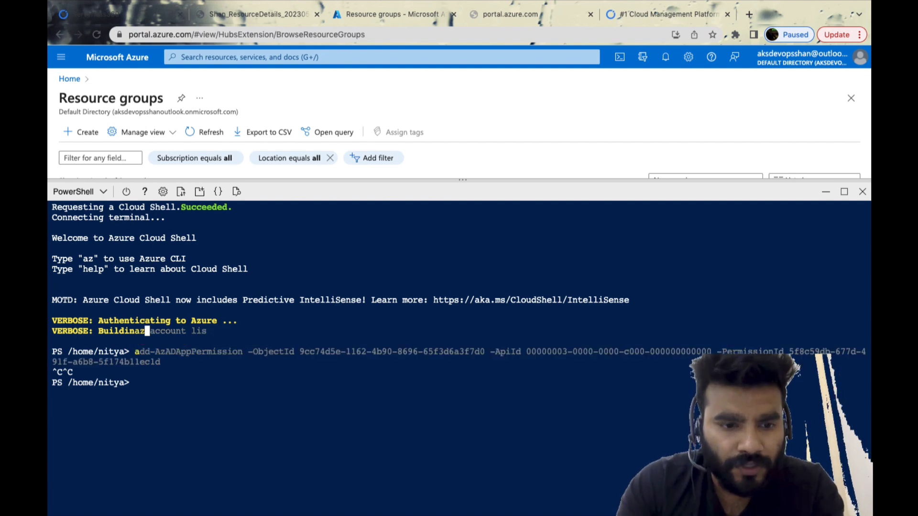
key(ctrl+c)
key(Return)
key(Return)
key(Return)
key(Return)
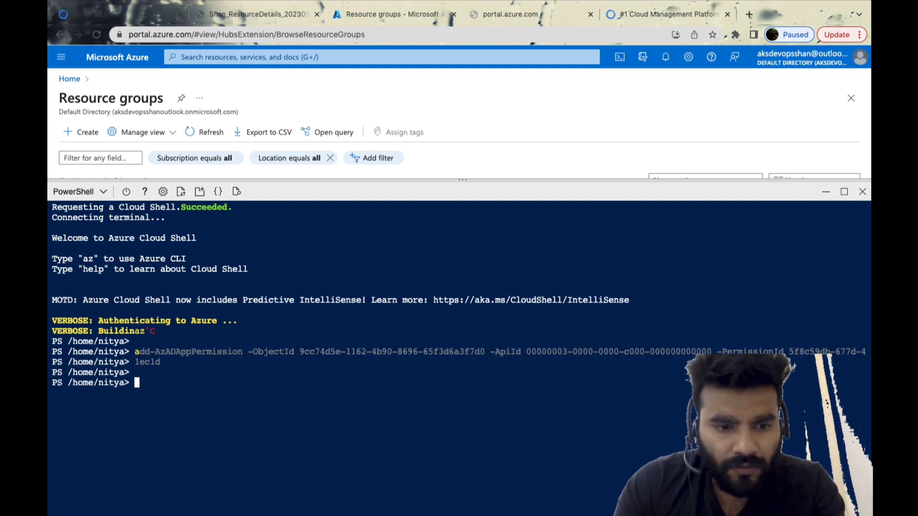
Clear the Cloud Shell screen, run az account list and review the subscriptions and tenant details it prints
text(clear)
key(Return)
text(az account lis)
key(Right)
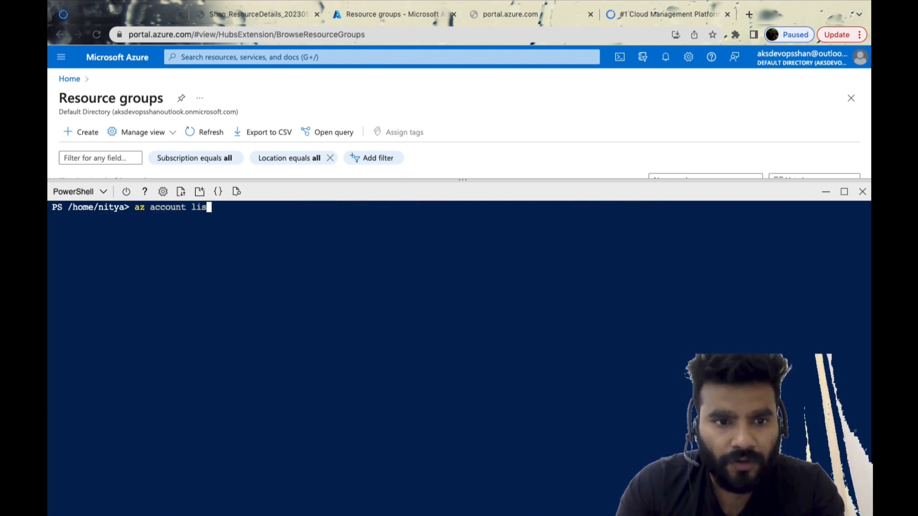
text(t)
key(Return)
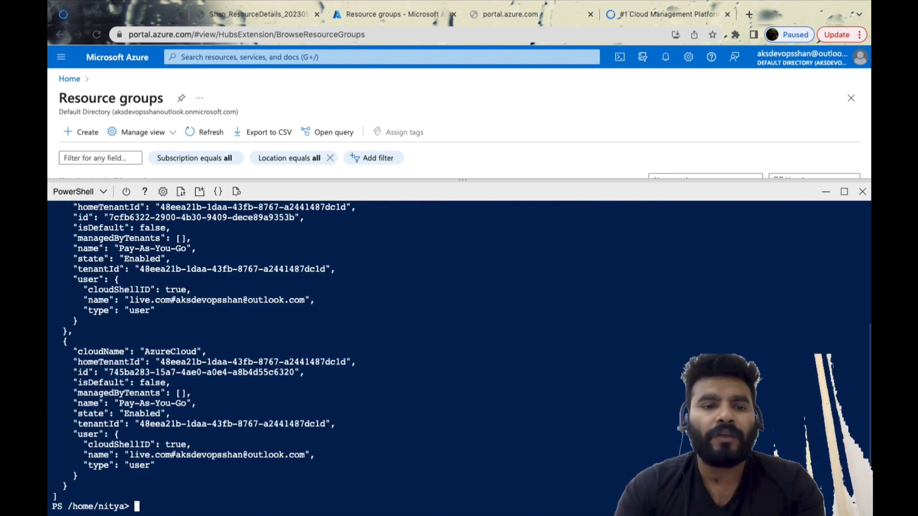
scroll(303, 318, up, 6)
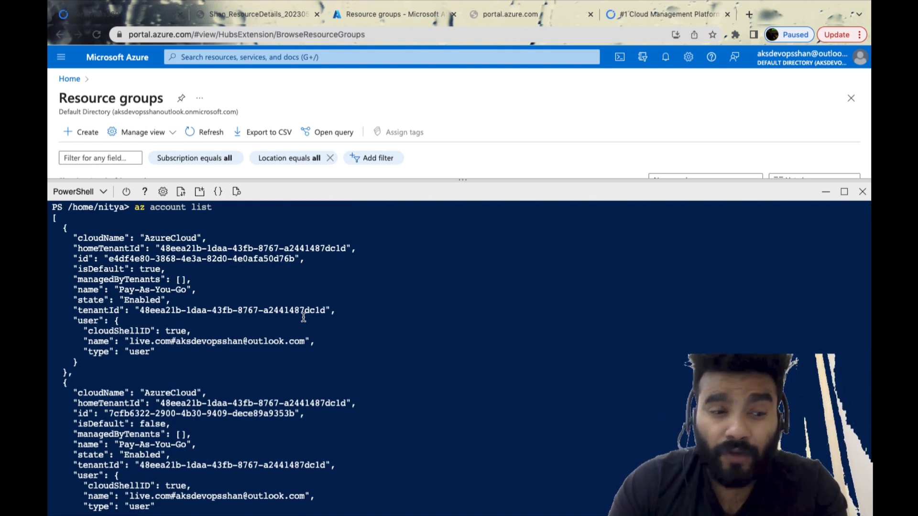
scroll(303, 318, down, 1)
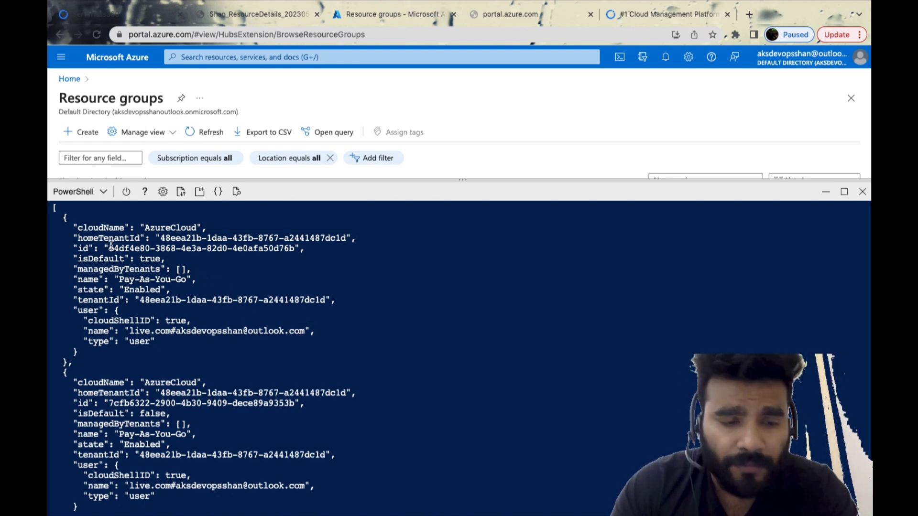
scroll(235, 296, down, 5)
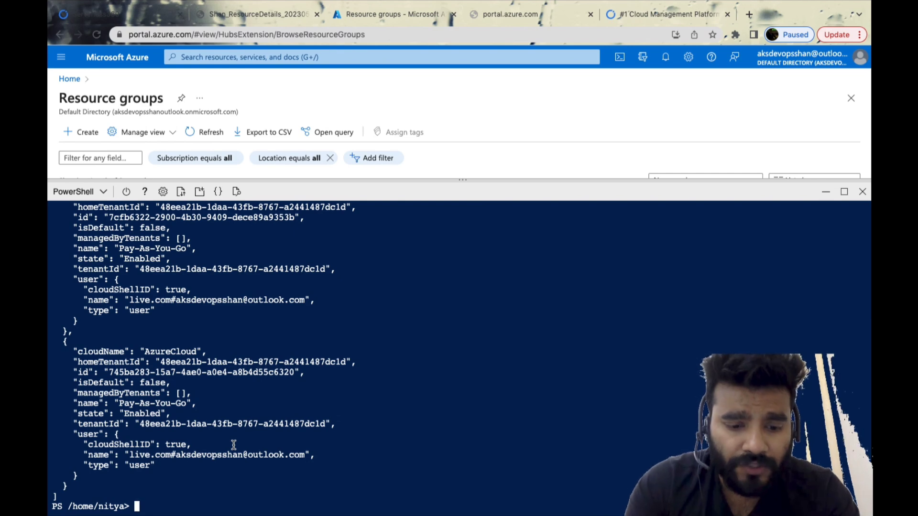
Try to select the default Pay-As-You-Go subscription by its ID with az account set --subscription
text(az account )
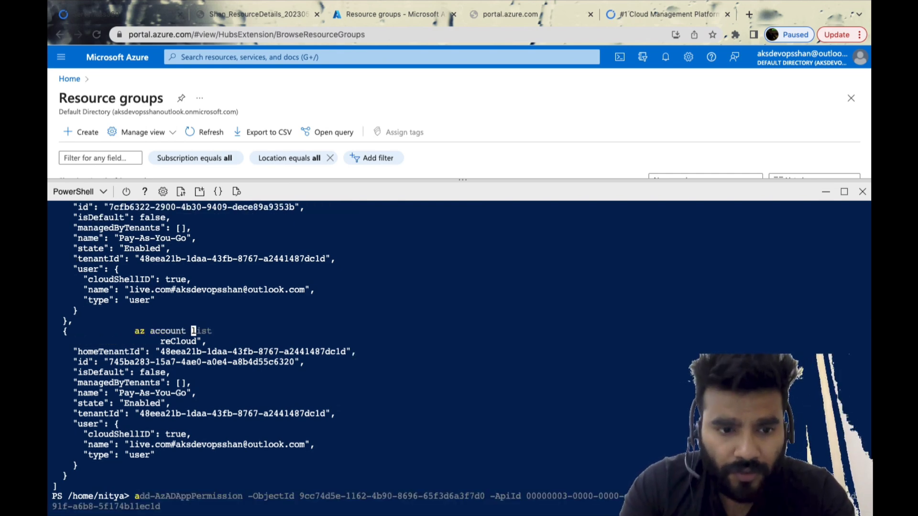
text(se)
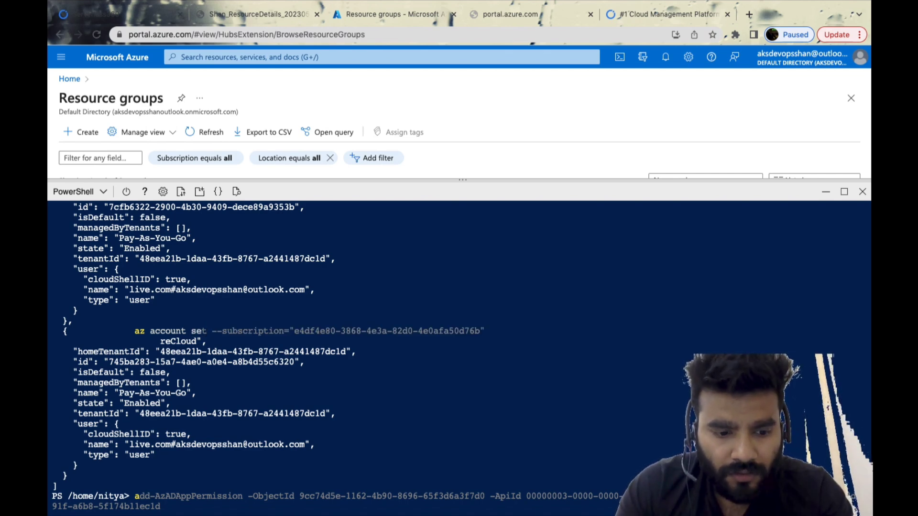
key(Right)
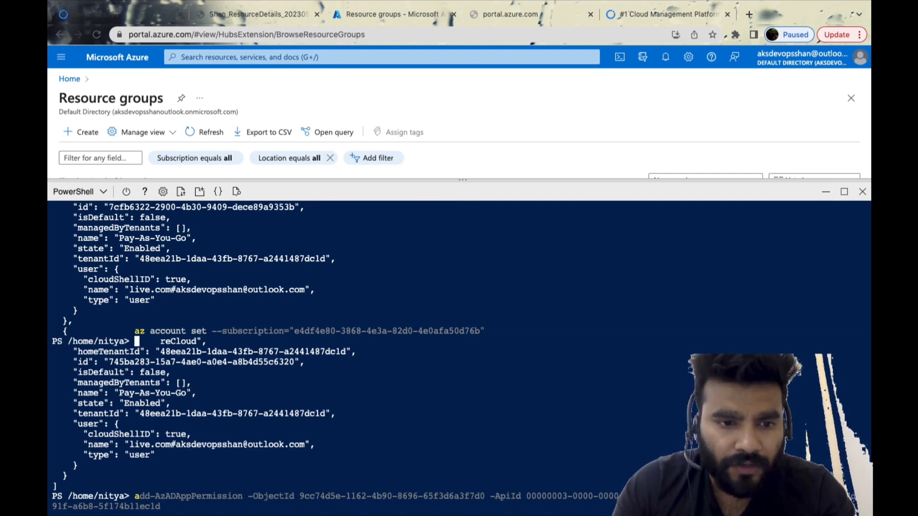
key(ctrl+c)
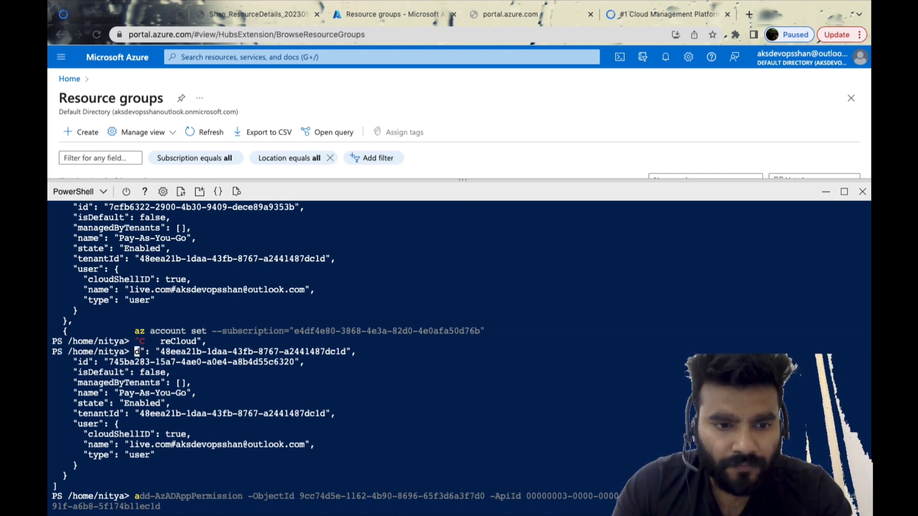
Clear the Cloud Shell screen and run az account set --subscription with the default Pay-As-You-Go subscription's ID
text(c)
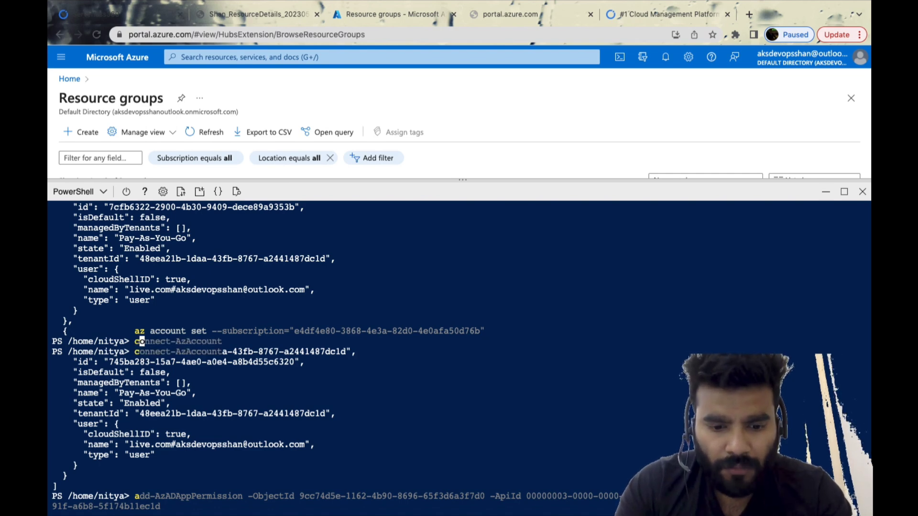
text(lear)
key(Return)
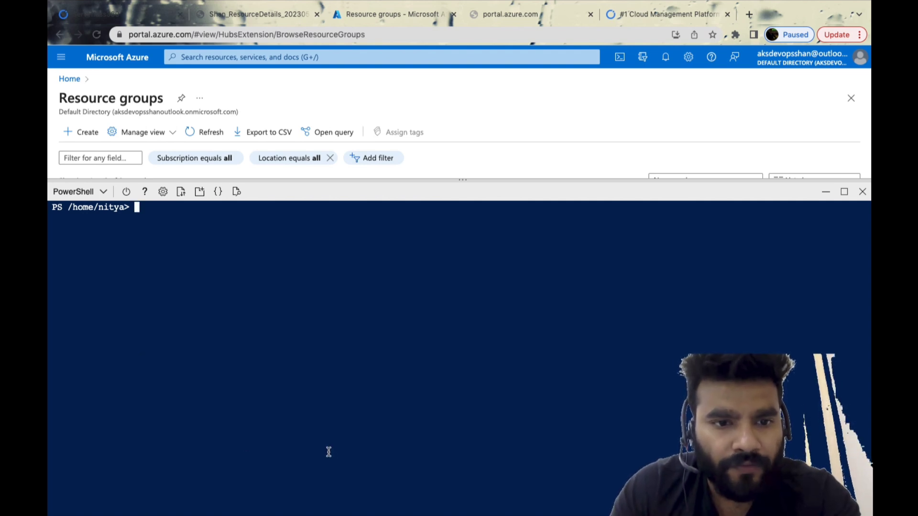
text(az )
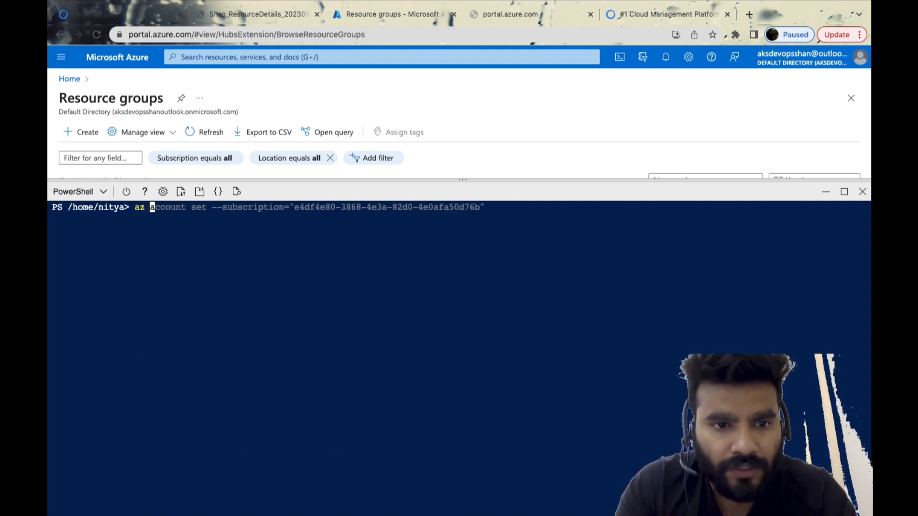
text(acc)
key(Right)
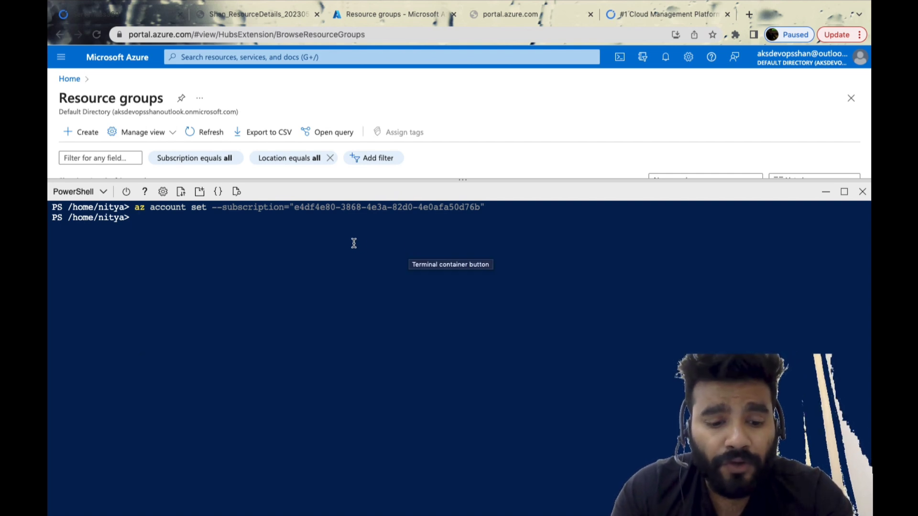
Create a service principal with az ad sp create-for-rbac, using --role="Contributor" and --scopes set to the default subscription's path
text(az )
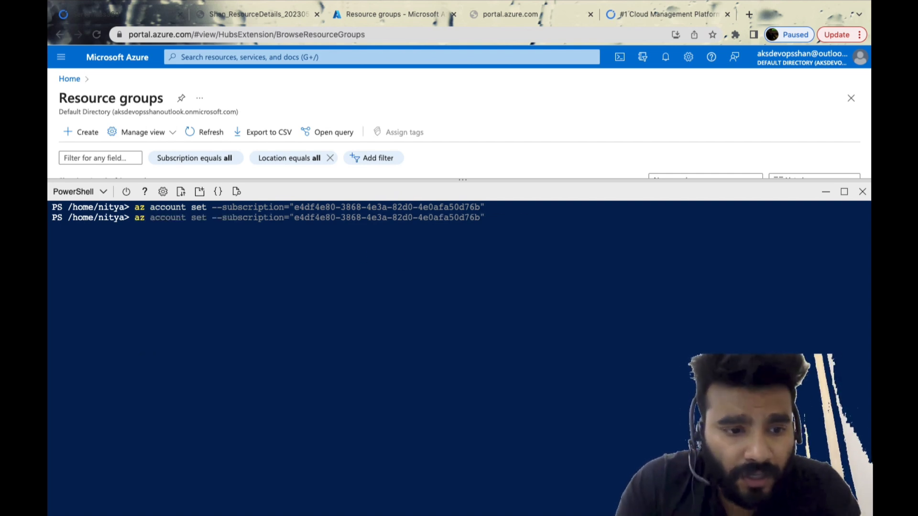
text(ad)
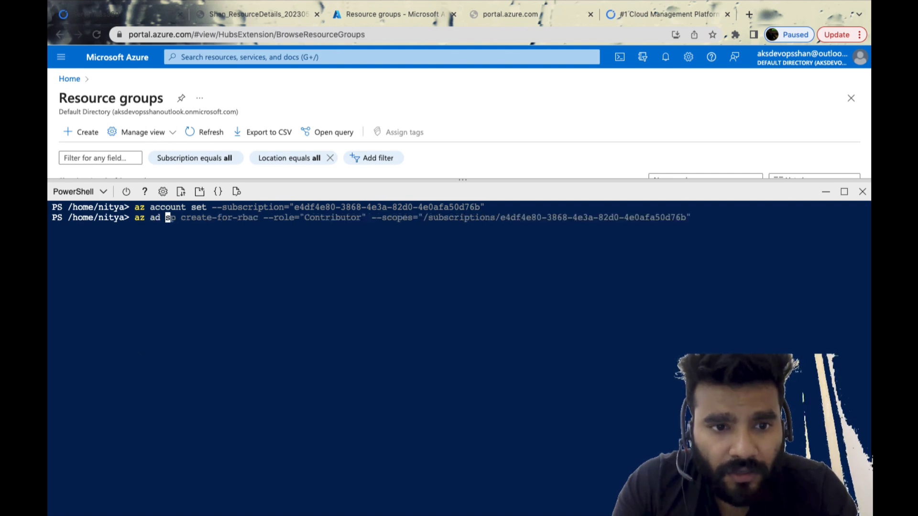
key(Right)
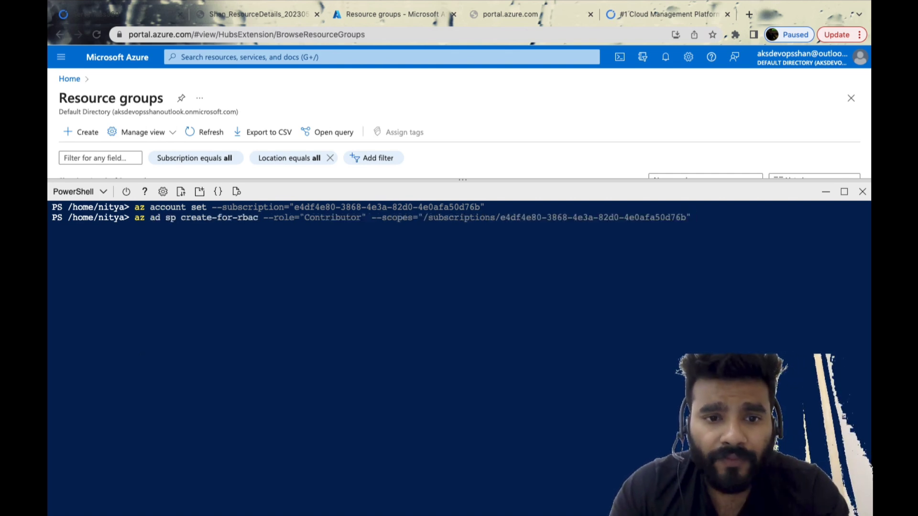
double_click(403, 219)
double_click(456, 219)
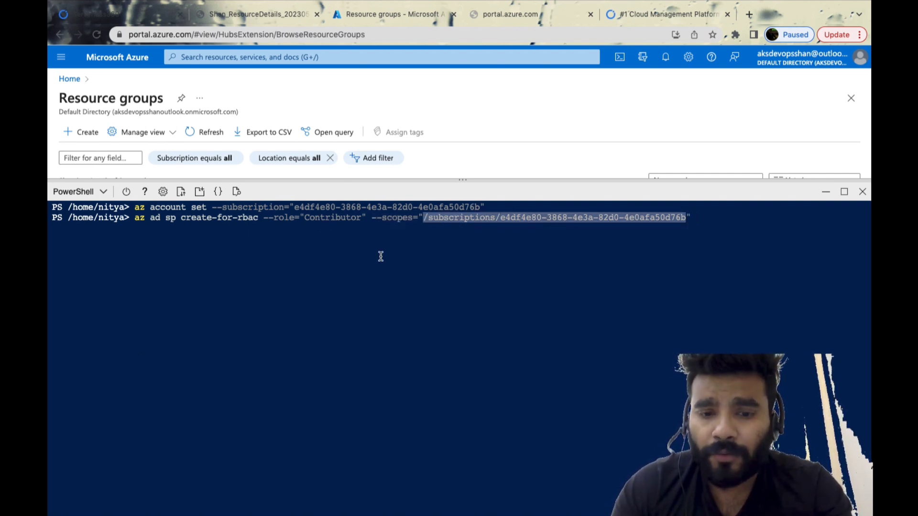
key(Return)
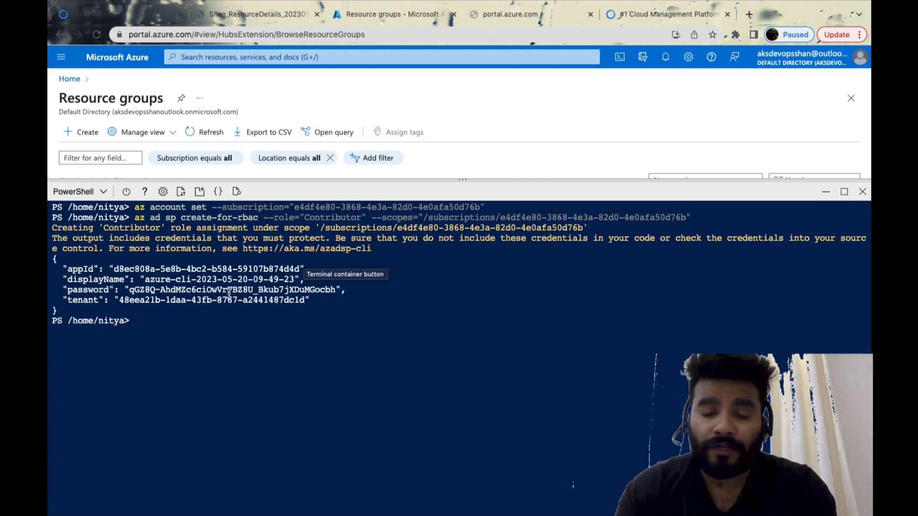
key(ctrl+Right)
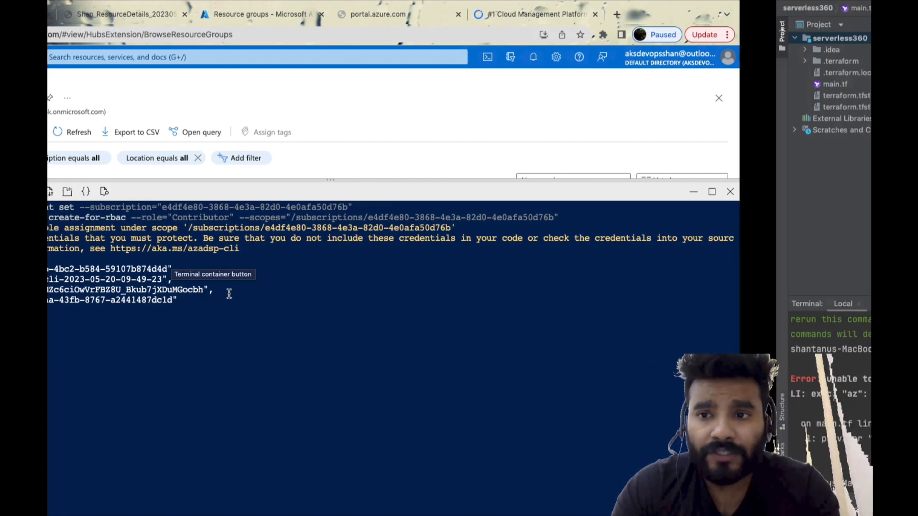
key(ctrl+Left)
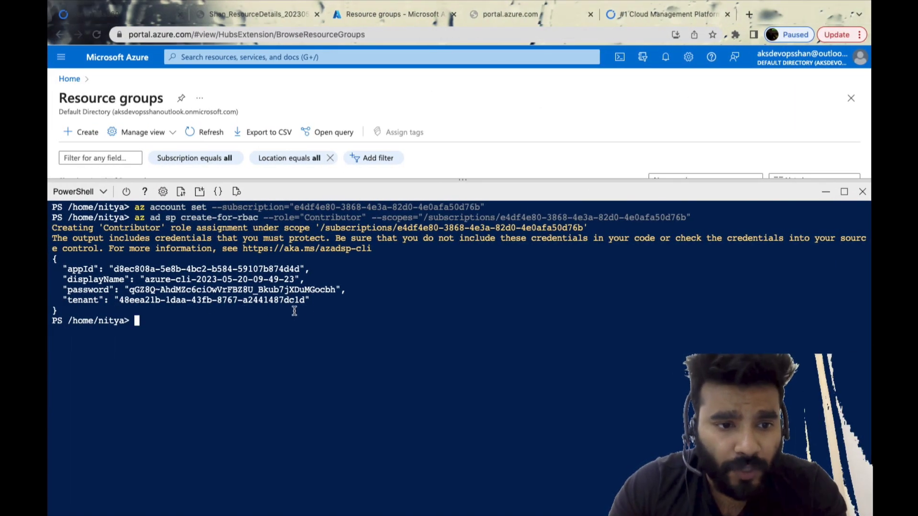
Copy the service principal's tenant value from Cloud Shell into the empty tenant_id field of the azurerm provider block in main.tf
drag(305, 300, 120, 300)
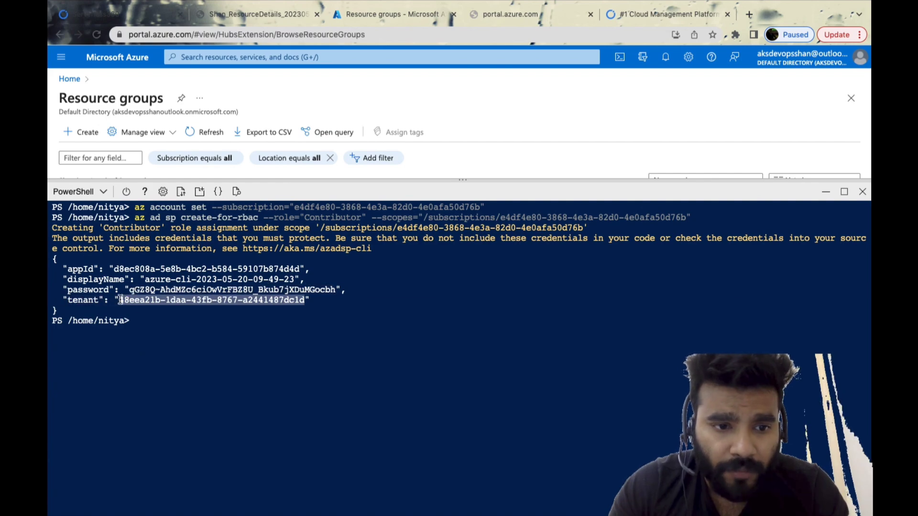
key(super+c)
key(ctrl+Right)
click(368, 114)
key(super+v)
Copy the subscription ID from the az account set command in Cloud Shell into the provider's subscription_id in main.tf
key(ctrl+Left)
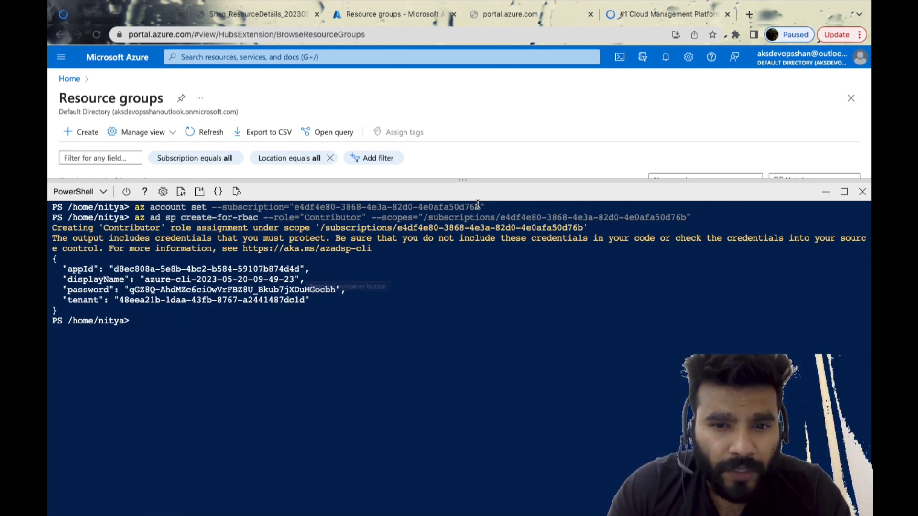
drag(480, 207, 295, 208)
click(406, 320)
key(ctrl+Right)
click(389, 101)
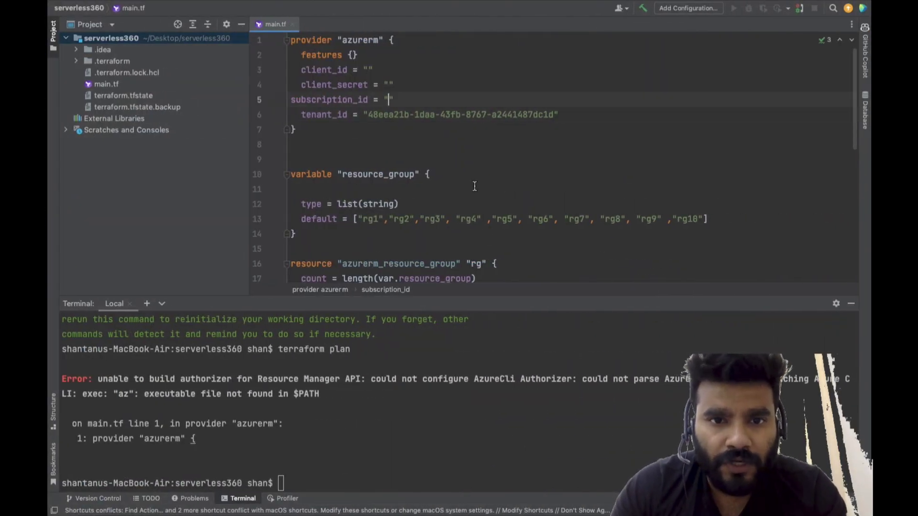
key(super+v)
Copy the service principal's password from Cloud Shell into the provider's client_secret in main.tf
key(ctrl+Left)
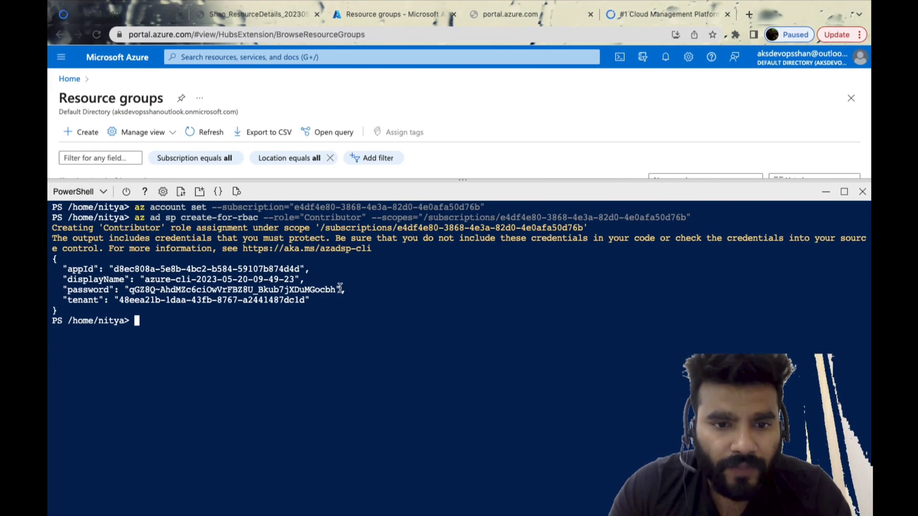
drag(336, 290, 130, 290)
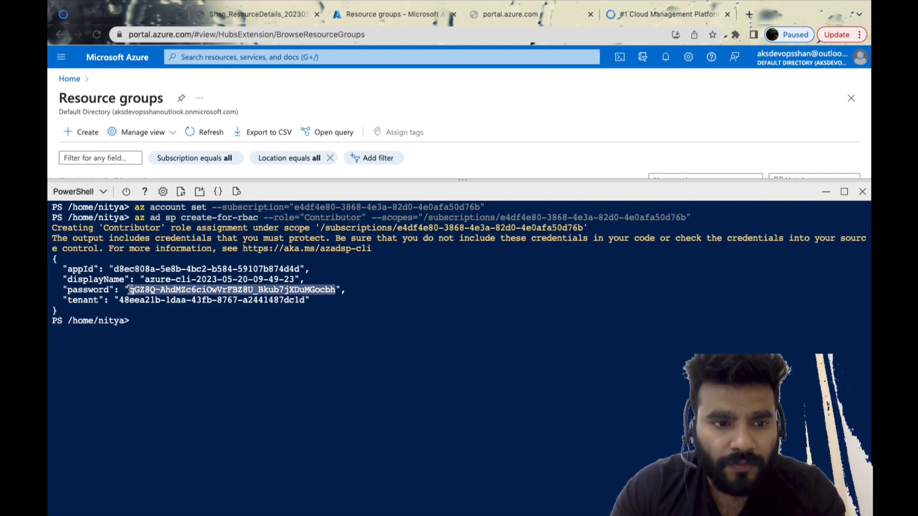
key(super+c)
key(ctrl+Right)
click(388, 85)
key(super+v)
Copy the service principal's appId from Cloud Shell into the provider's client_id in main.tf
key(ctrl+Left)
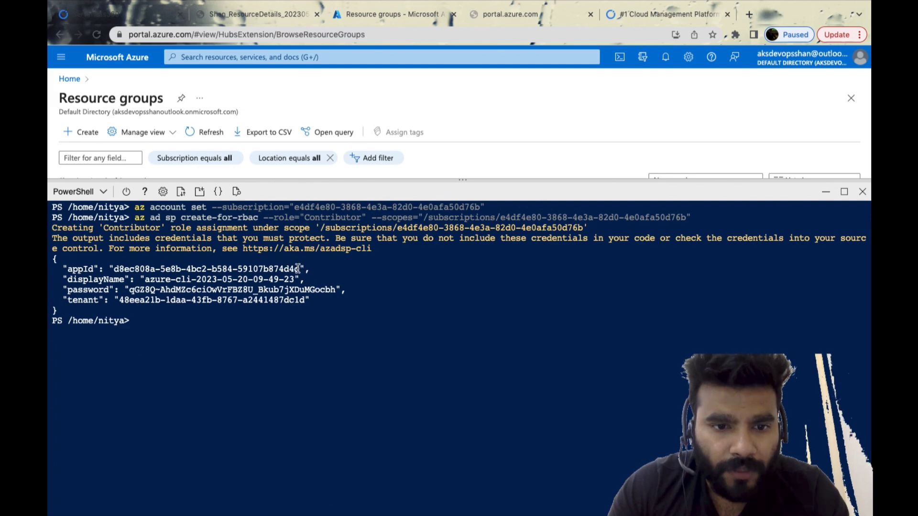
drag(301, 268, 117, 270)
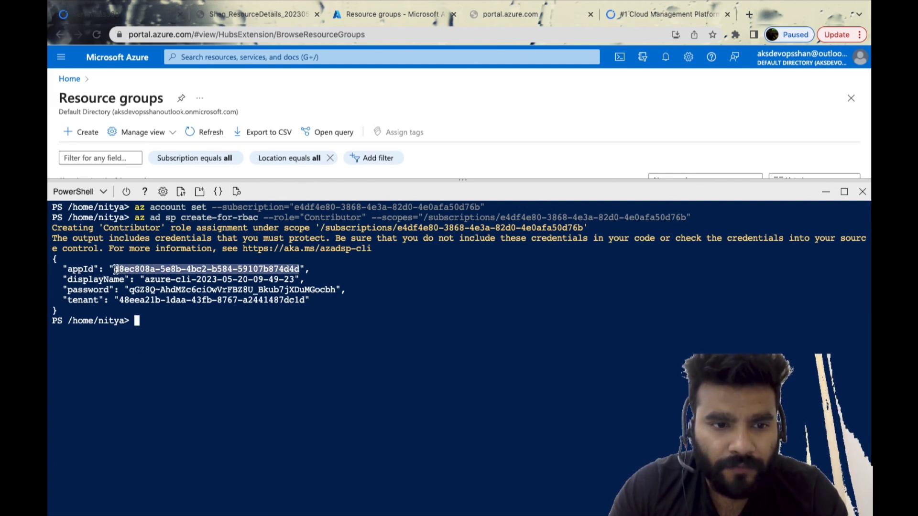
key(super+c)
key(ctrl+Right)
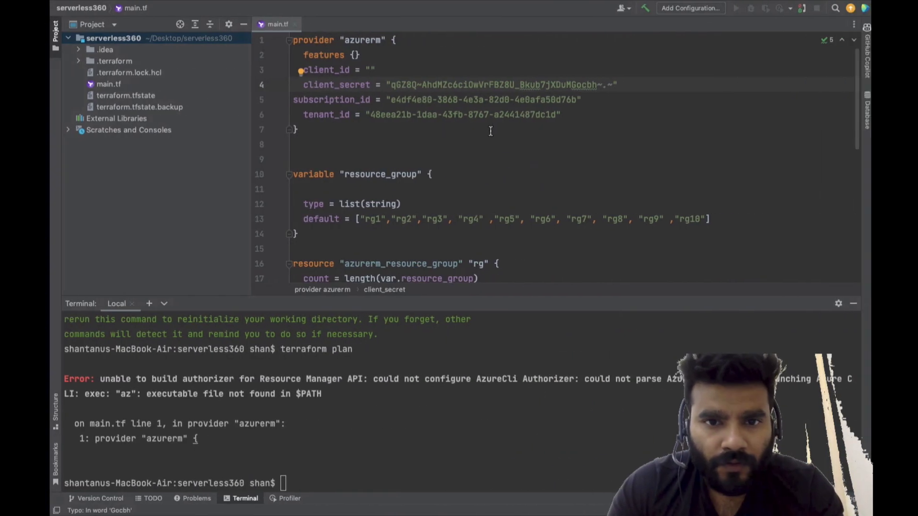
click(371, 75)
key(super+v)
Rerun terraform init in the IDE's terminal for the serverless360 project
click(458, 463)
key(Up)
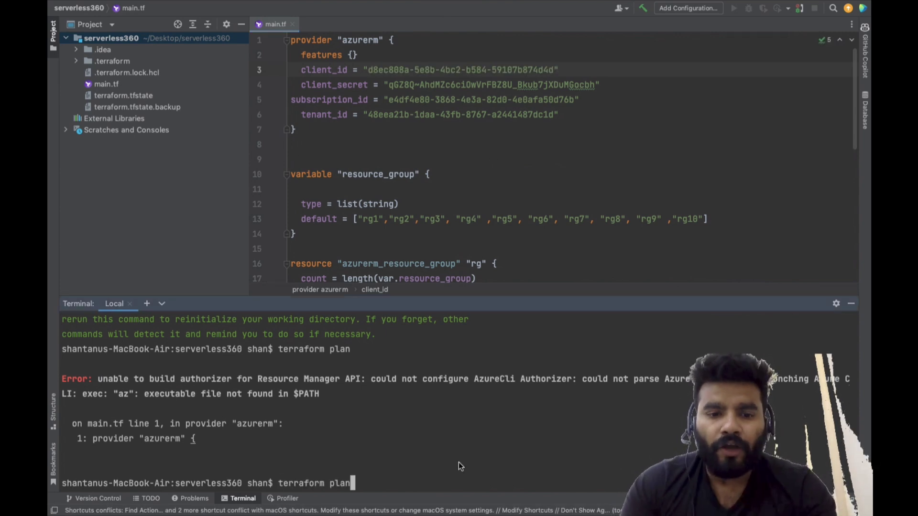
key(Up)
key(Return)
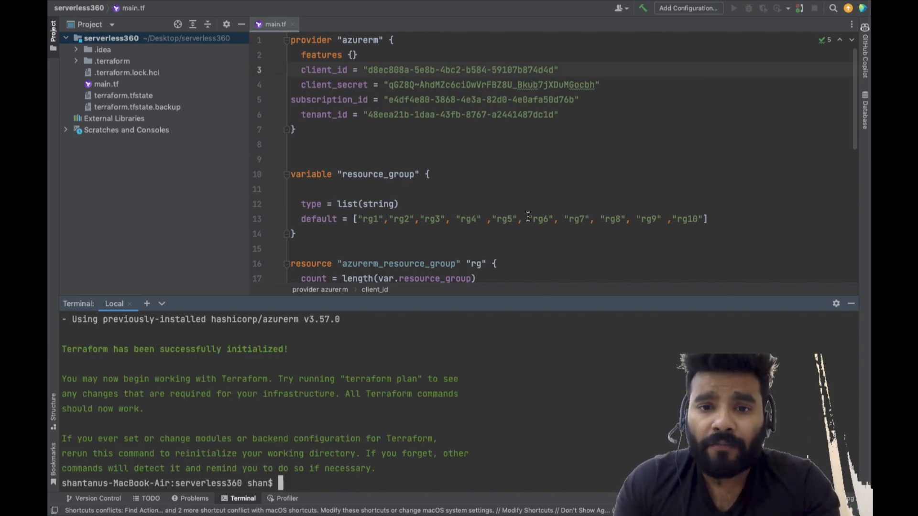
Run terraform plan, enlarge the terminal and review the planned resources
key(Up)
key(Up)
key(Return)
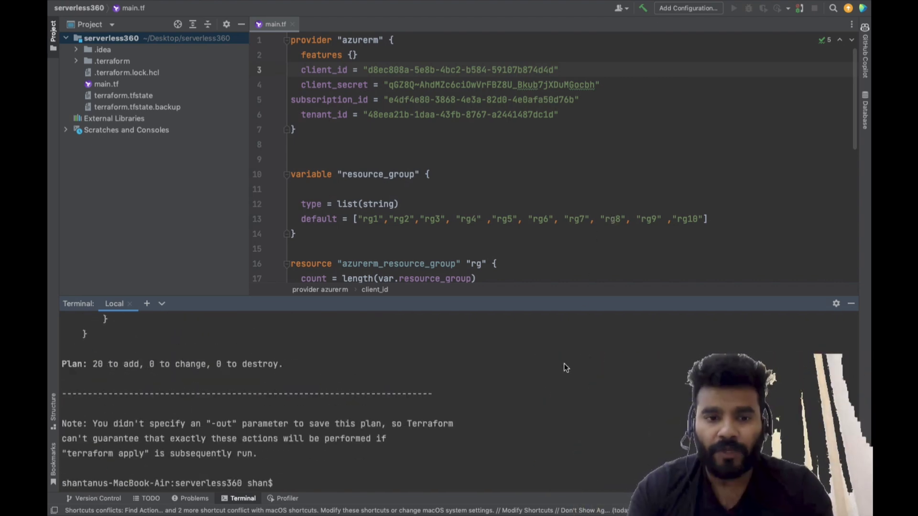
scroll(598, 335, up, 3)
drag(615, 297, 632, 109)
scroll(281, 296, up, 20)
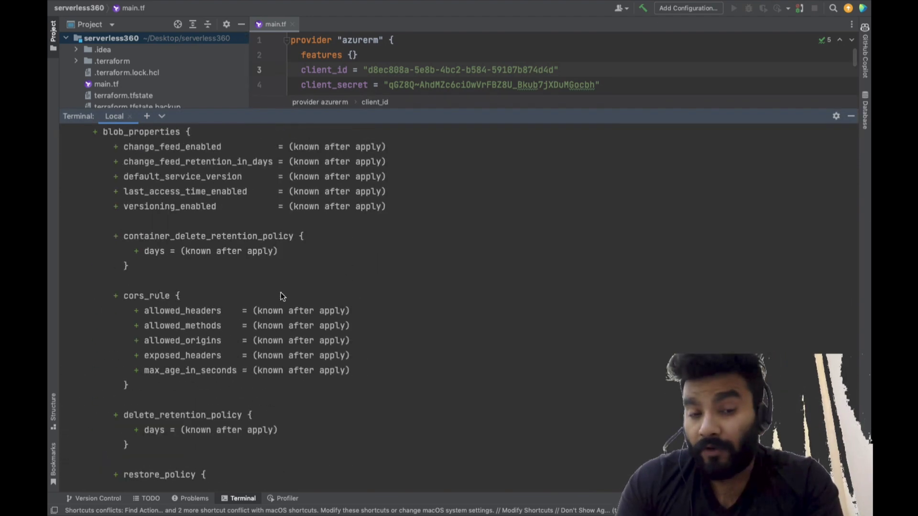
scroll(280, 293, up, 15)
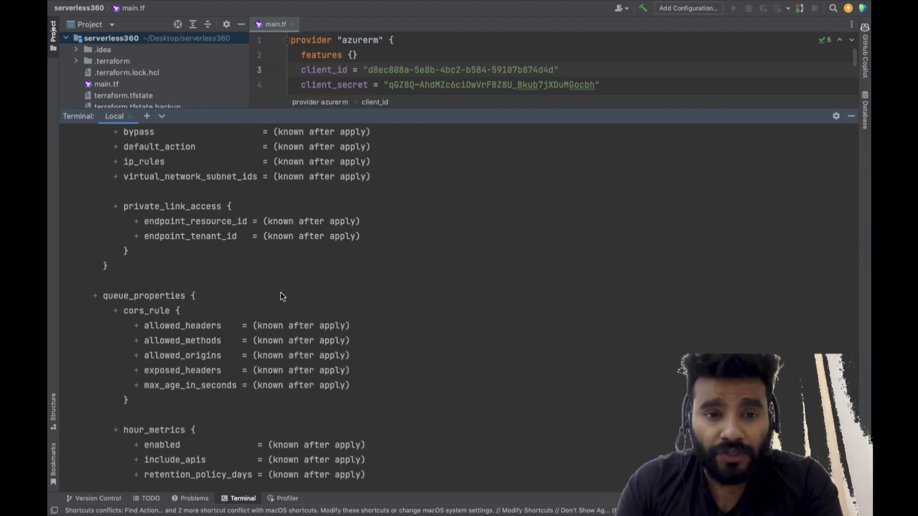
Run terraform apply and approve the planned actions with yes
scroll(441, 342, down, 20)
key(Up)
key(BackSpace)
key(BackSpace)
key(BackSpace)
key(BackSpace)
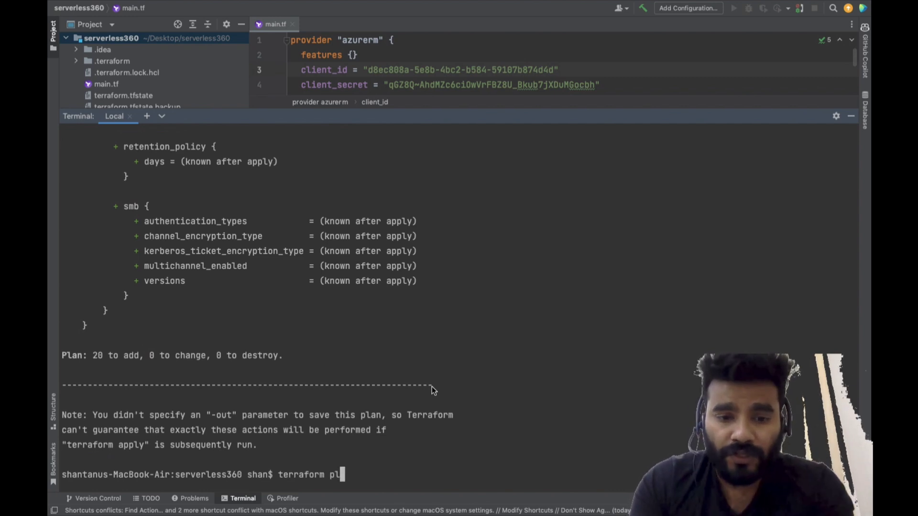
text(apply)
key(Return)
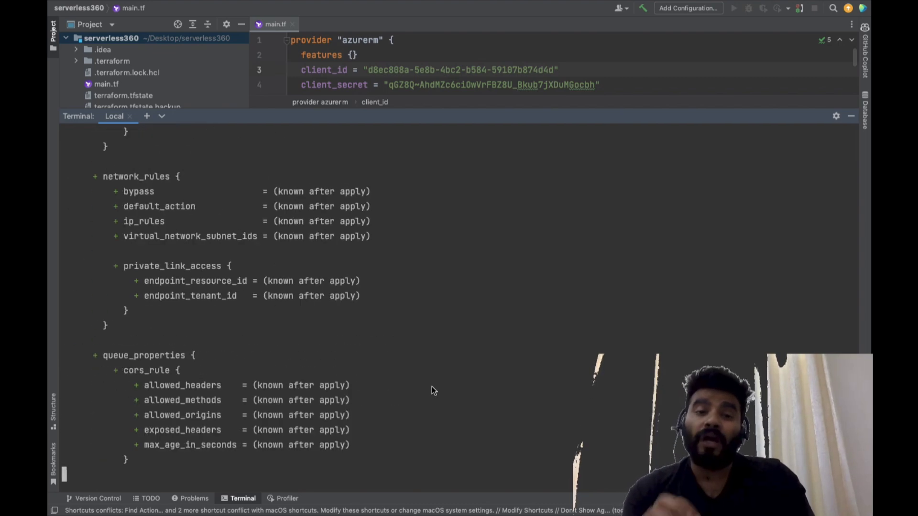
text(yes)
key(Return)
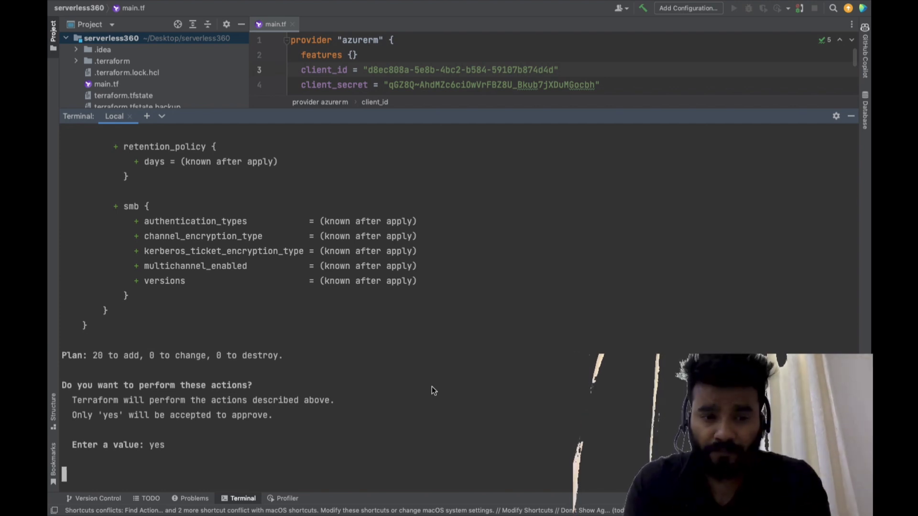
key(Return)
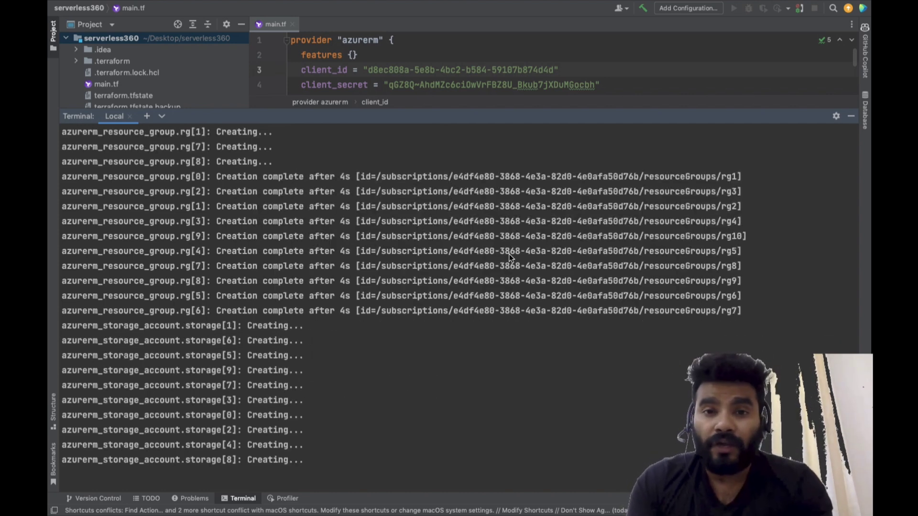
Examine the resource group and storage account blocks in main.tf alongside the creation log in the terminal
drag(547, 112, 550, 282)
scroll(520, 186, down, 2)
scroll(520, 187, down, 3)
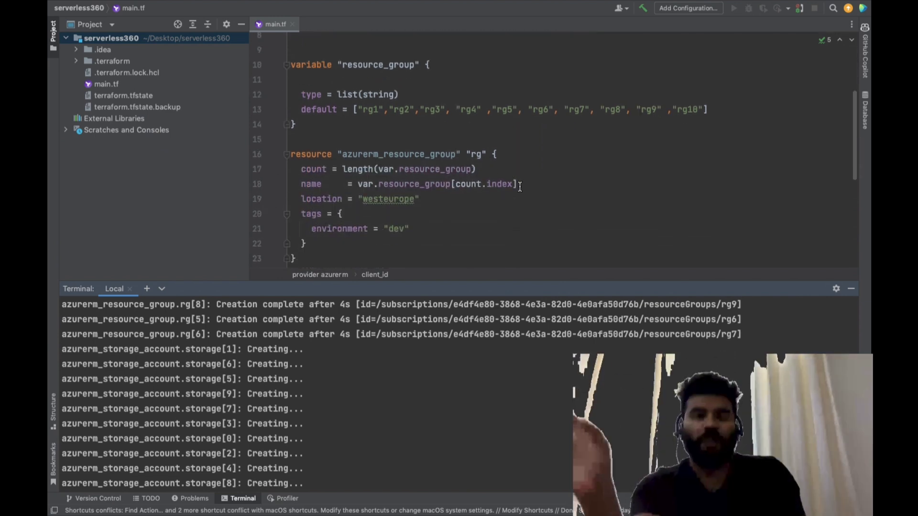
scroll(520, 186, down, 5)
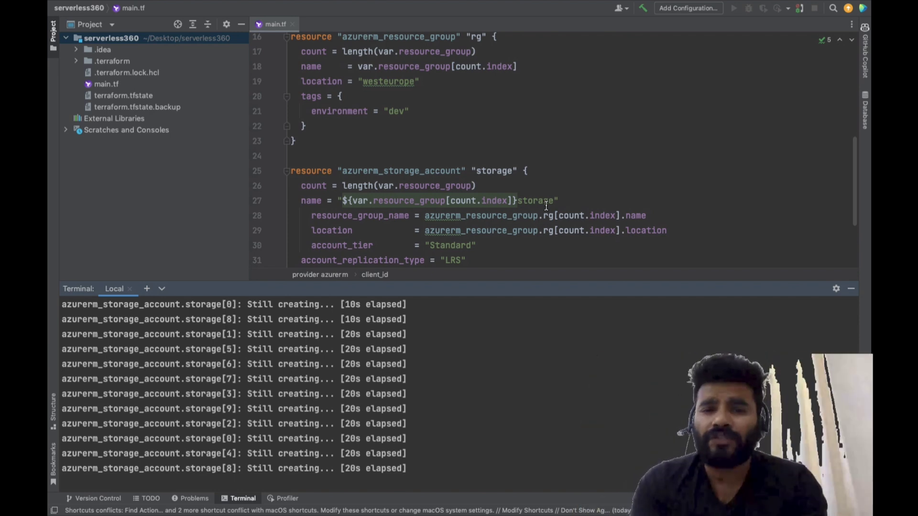
mouse_move(504, 202)
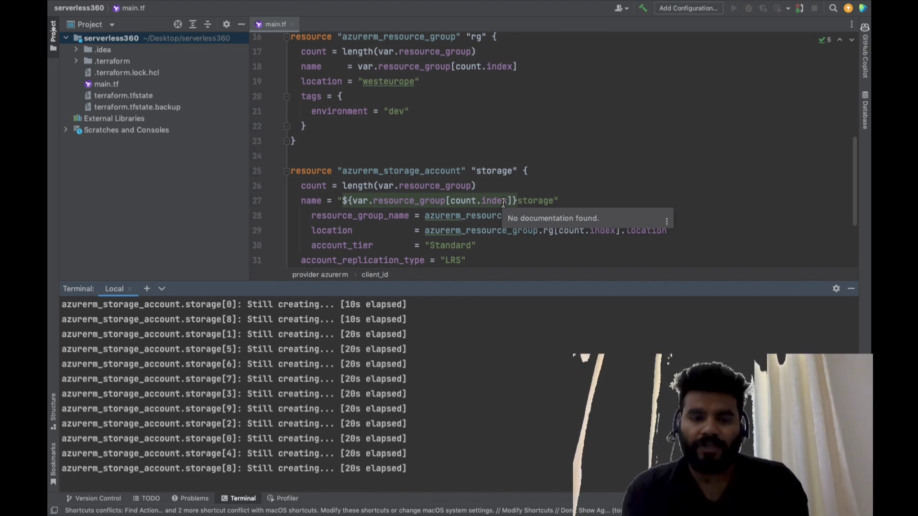
scroll(264, 414, up, 5)
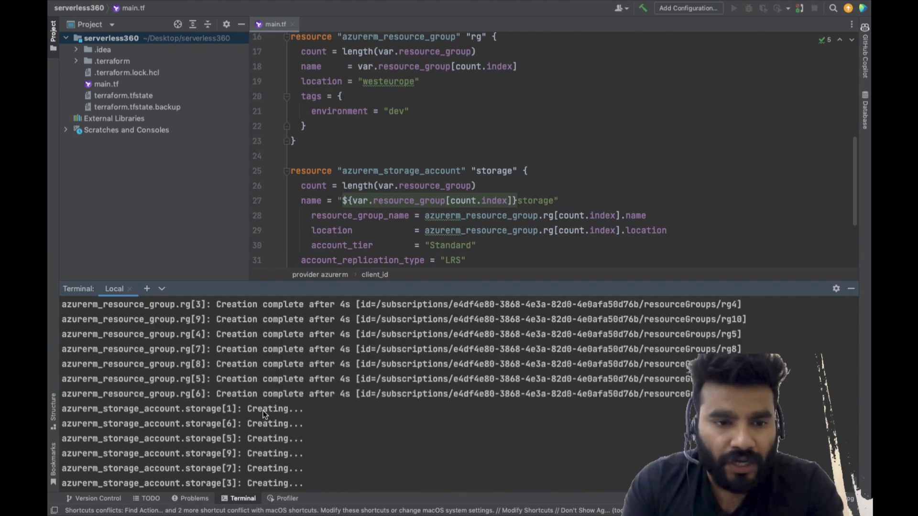
scroll(264, 414, up, 2)
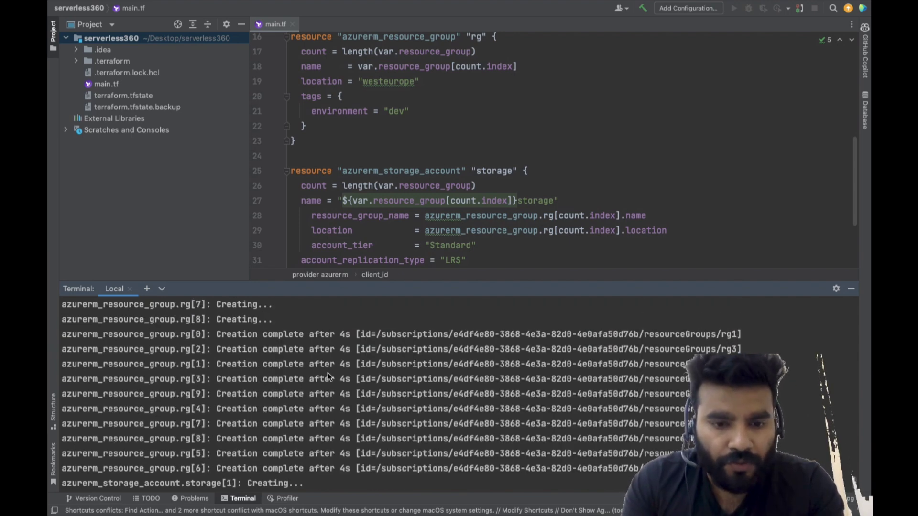
scroll(326, 375, down, 10)
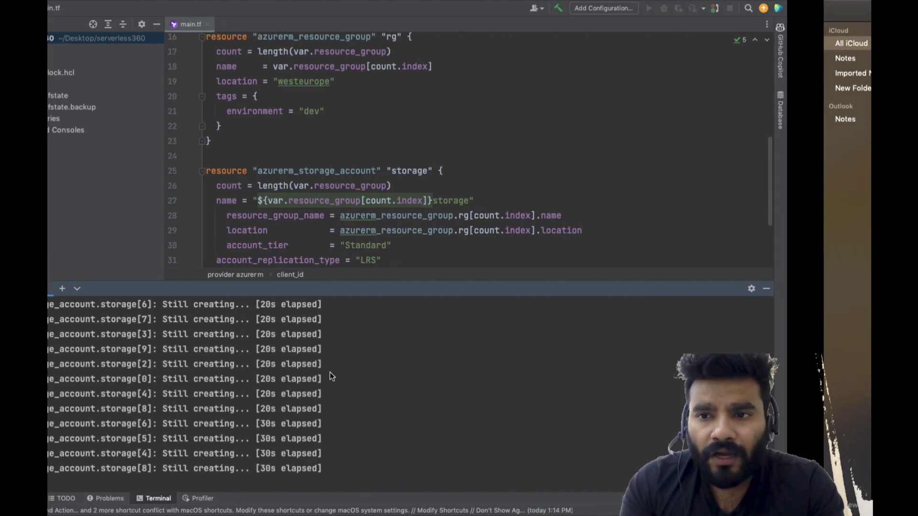
Switch to the Azure portal, enlarge the Resource groups area above Cloud Shell, and refresh the list to check for the new groups
key(ctrl+Left)
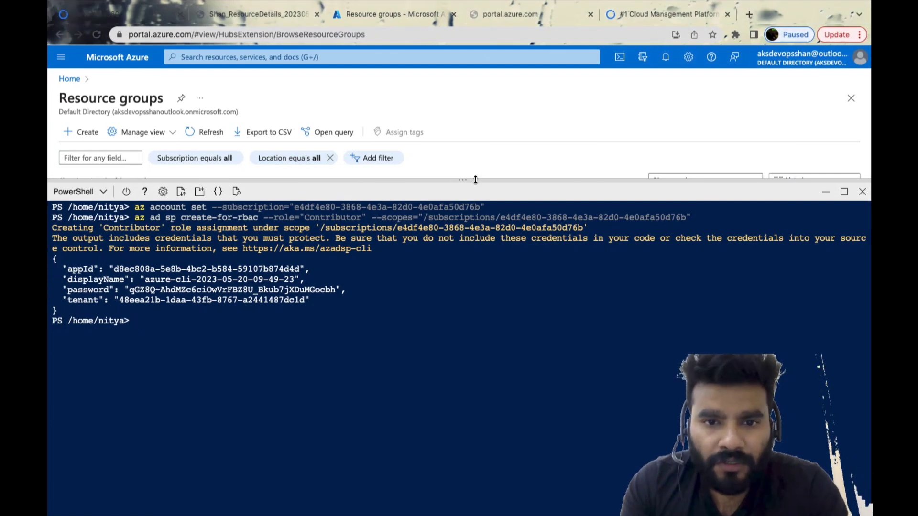
drag(463, 181, 462, 396)
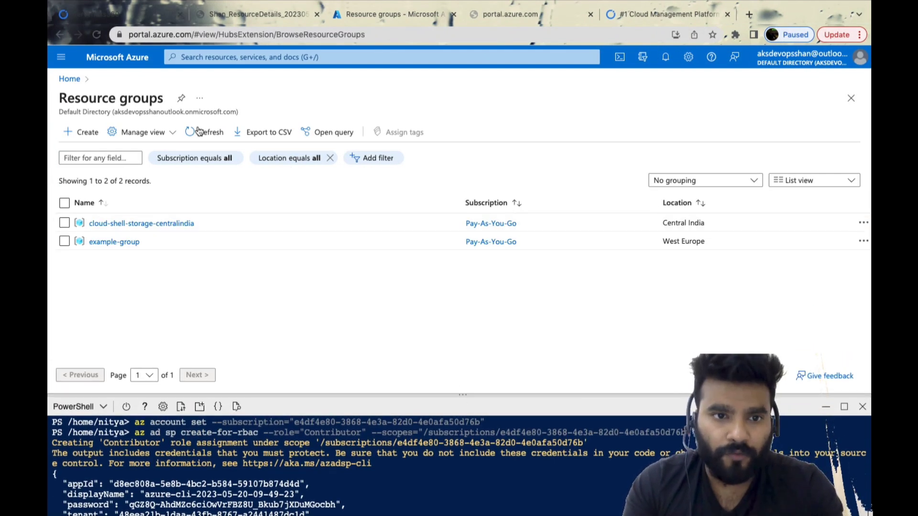
click(211, 132)
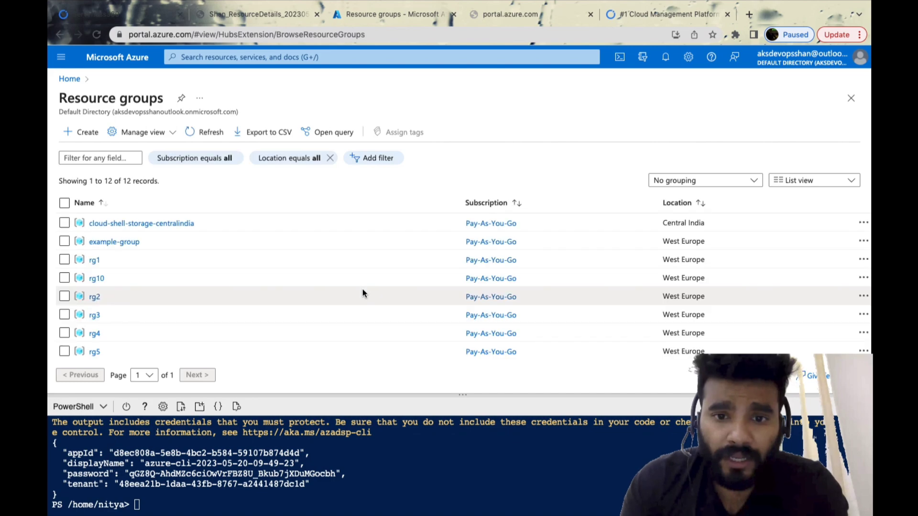
scroll(163, 275, down, 3)
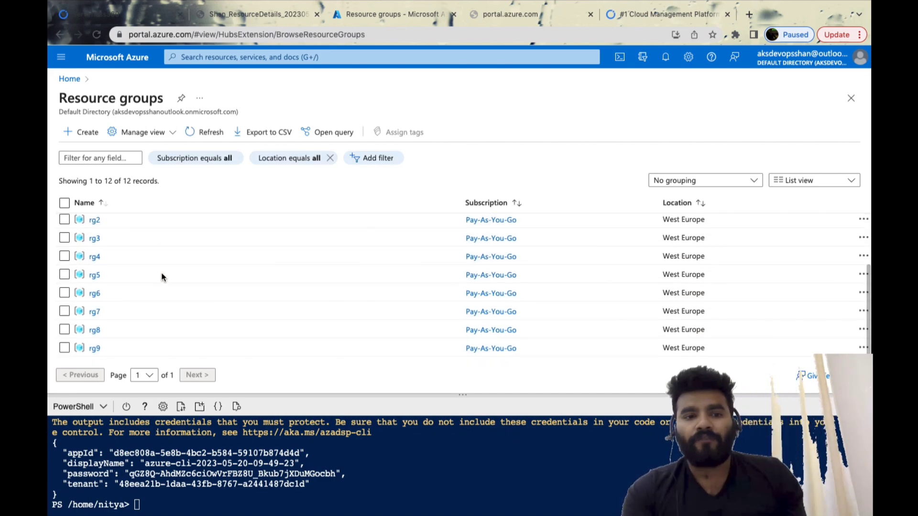
scroll(163, 277, up, 3)
Check the terraform apply output in the IDE's terminal against the portal's resource group list, finishing in the IDE
key(ctrl+Right)
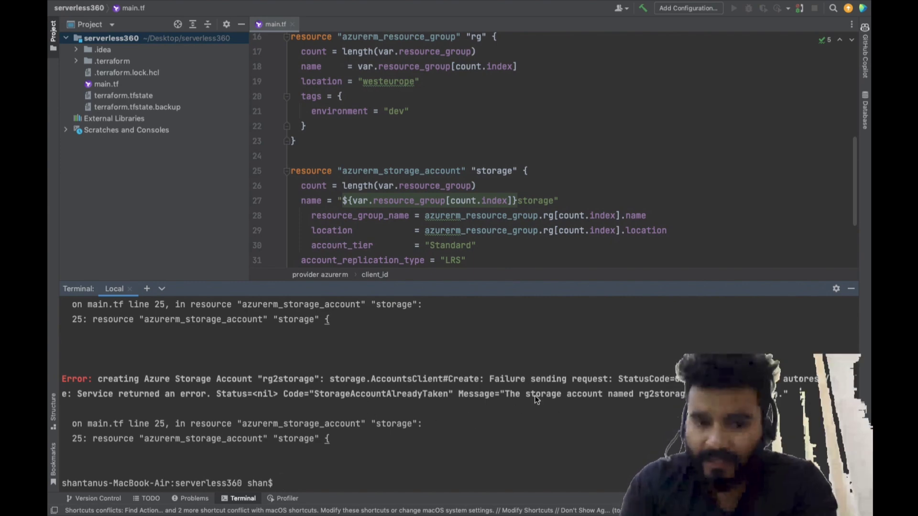
key(ctrl+Left)
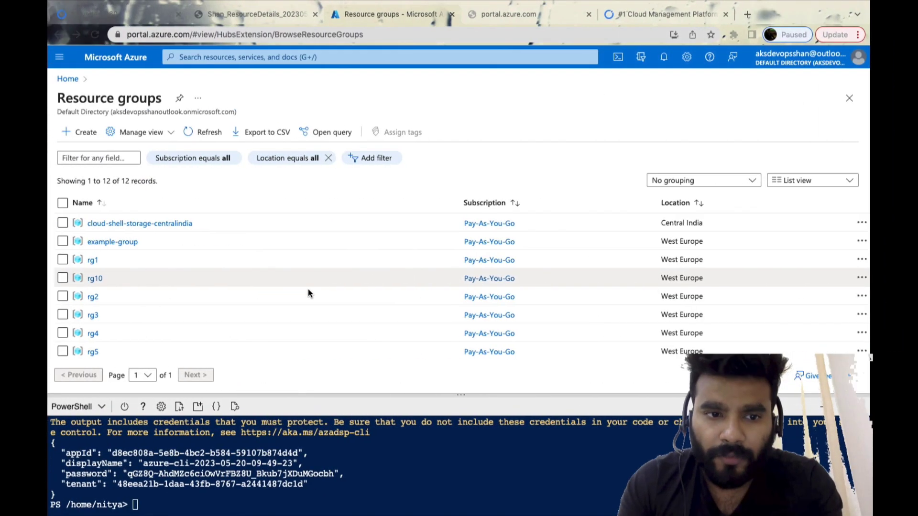
key(ctrl+Right)
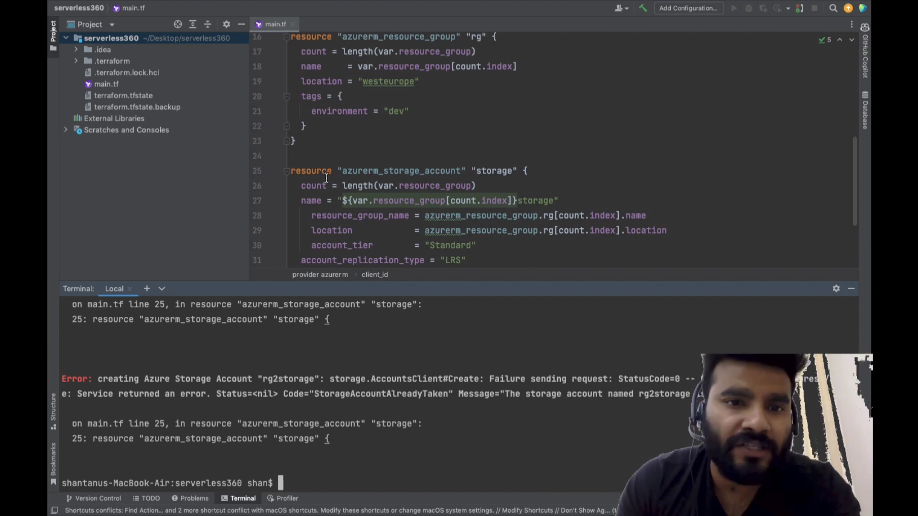
Insert an empty resource block between the resource group and storage account blocks in main.tf
click(314, 146)
key(Return)
key(Return)
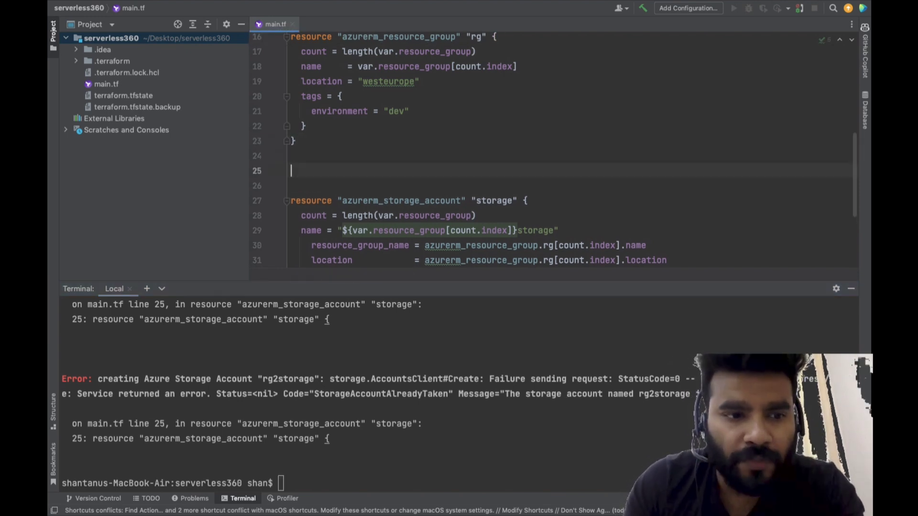
text(re)
key(Return)
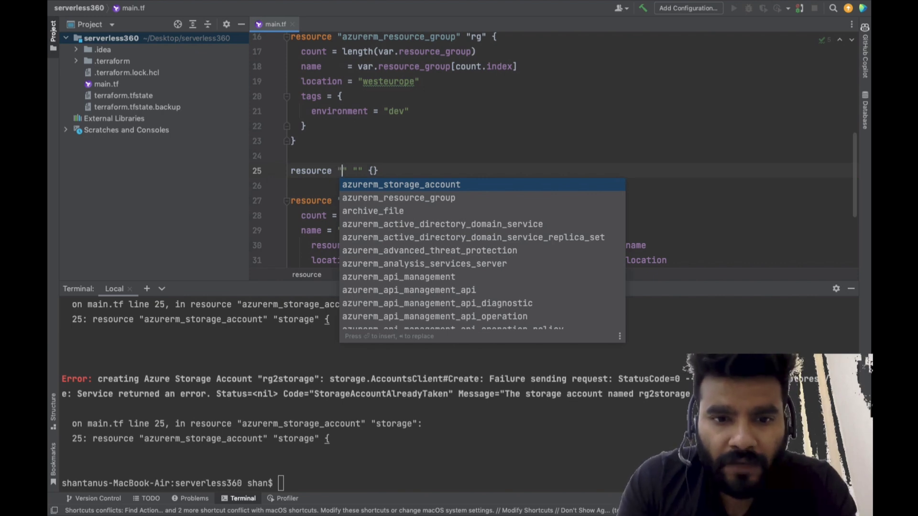
click(379, 160)
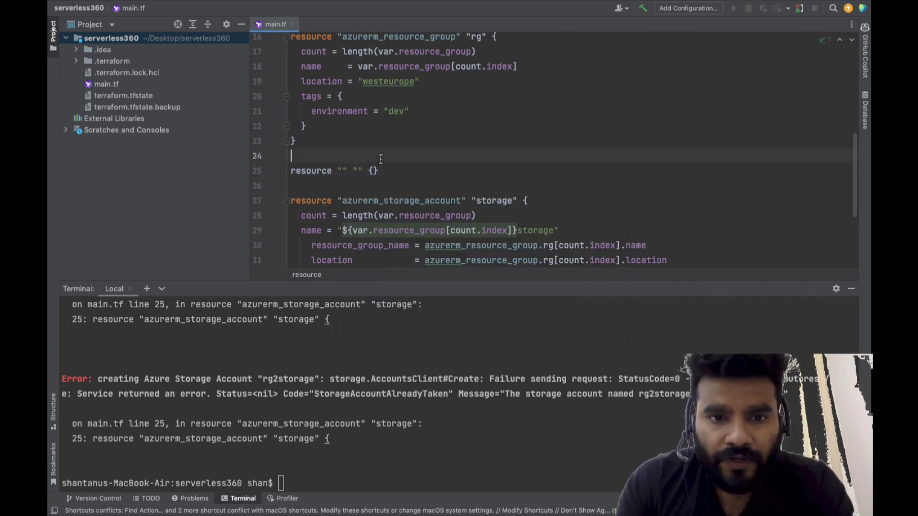
Try to destroy the deployed resources by running terraform destroy -auto-approve in the terminal
click(409, 432)
text(terraform destr)
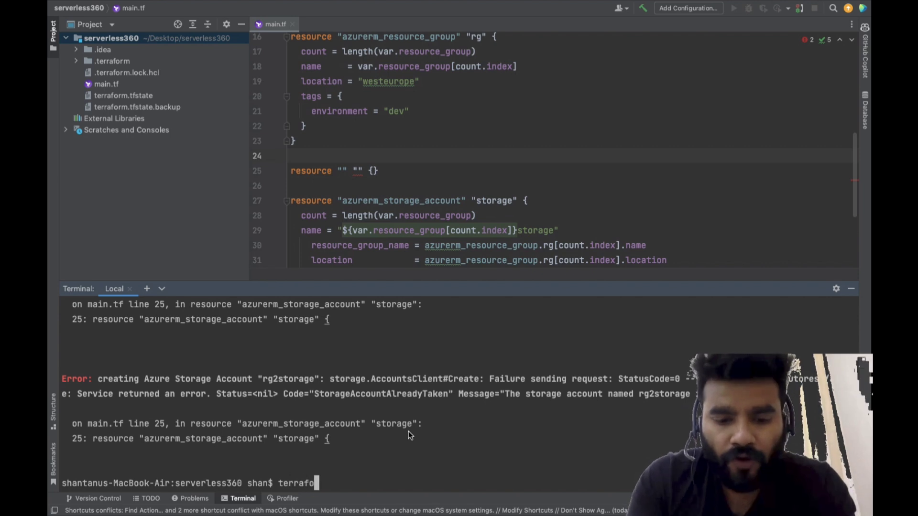
text(-au)
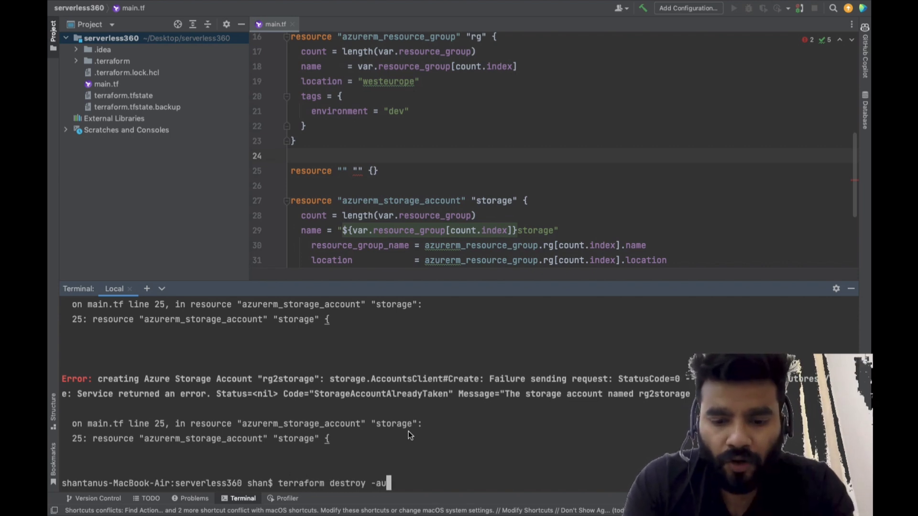
text(to-approve)
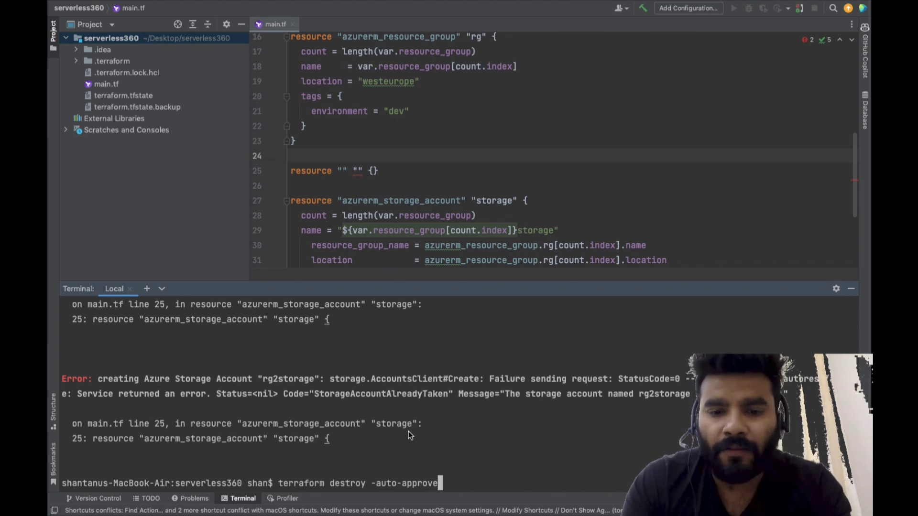
key(Return)
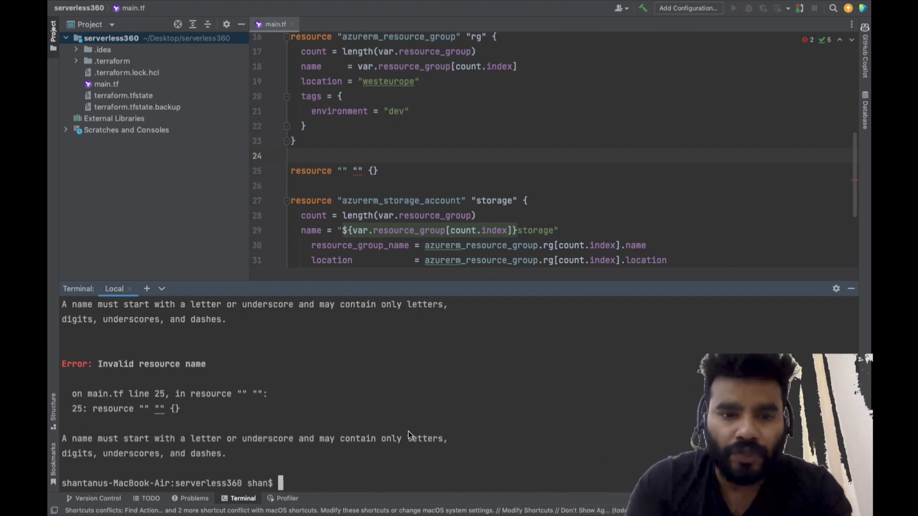
Remove the empty resource block from main.tf and run terraform destroy -auto-approve again
key(Up)
key(Left)
key(Left)
key(Left)
key(Left)
key(Left)
key(Left)
key(Left)
key(Left)
key(Left)
key(Left)
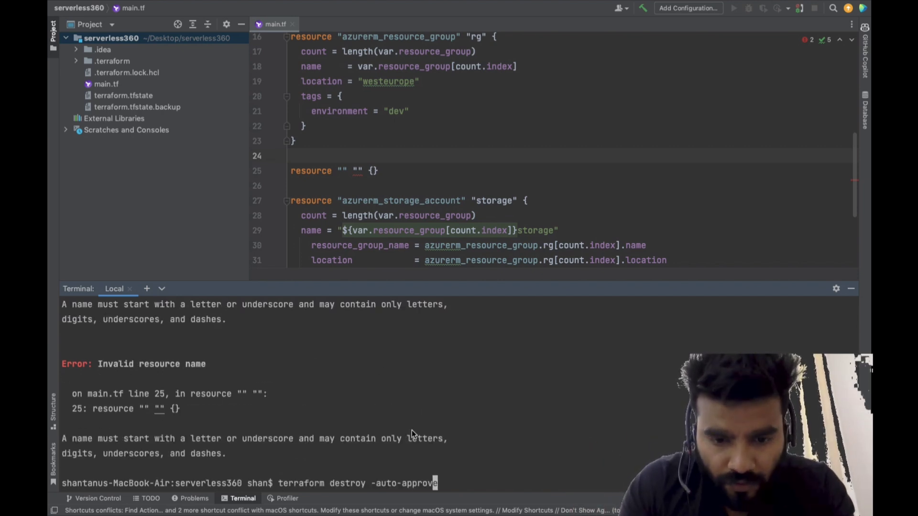
key(Left)
key(Left)
key(Left)
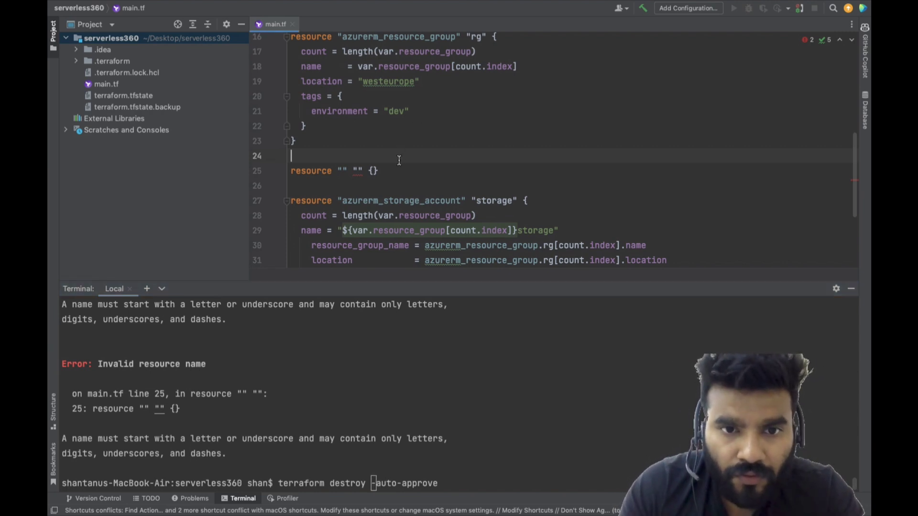
drag(378, 171, 267, 168)
key(BackSpace)
click(467, 380)
key(Return)
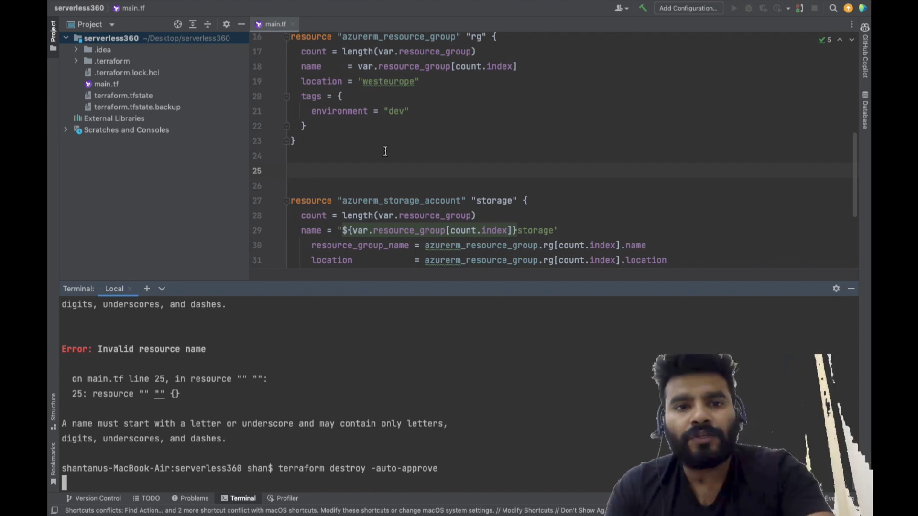
Insert a random_string resource block between the resource group and storage account blocks in main.tf
click(362, 170)
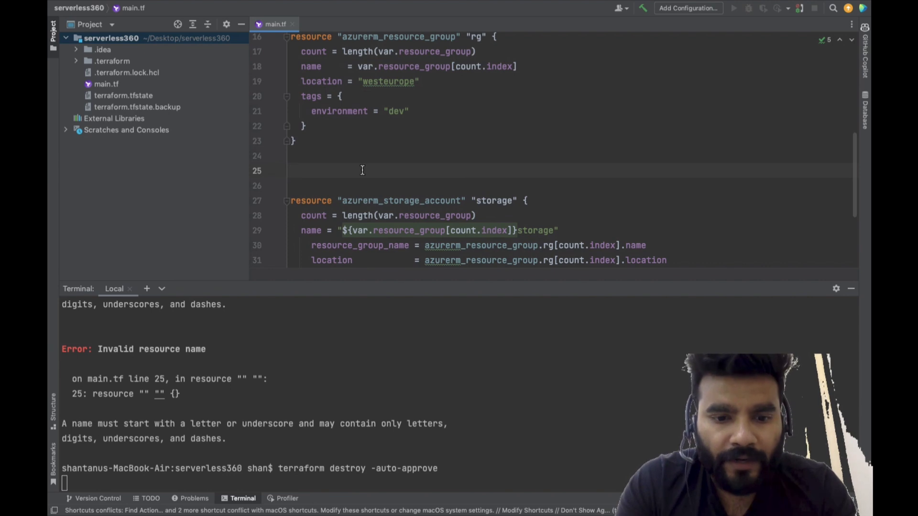
text(re)
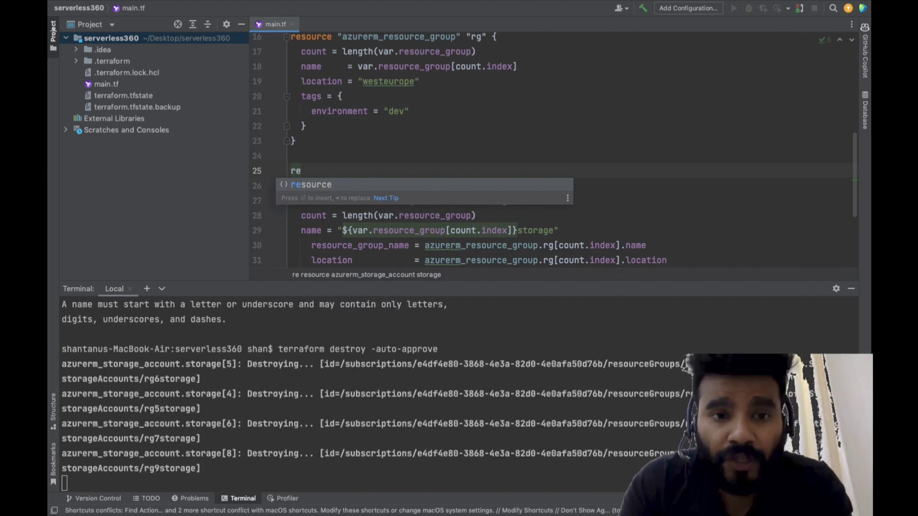
key(Return)
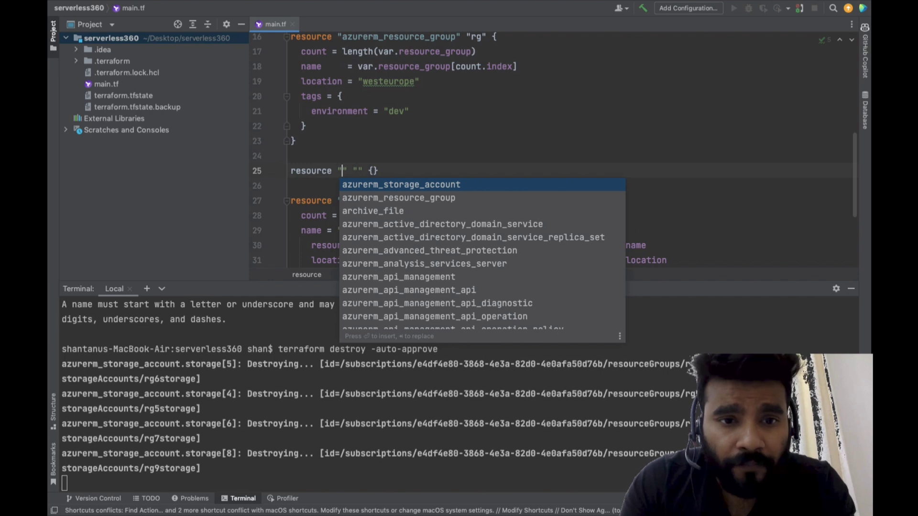
text(rando)
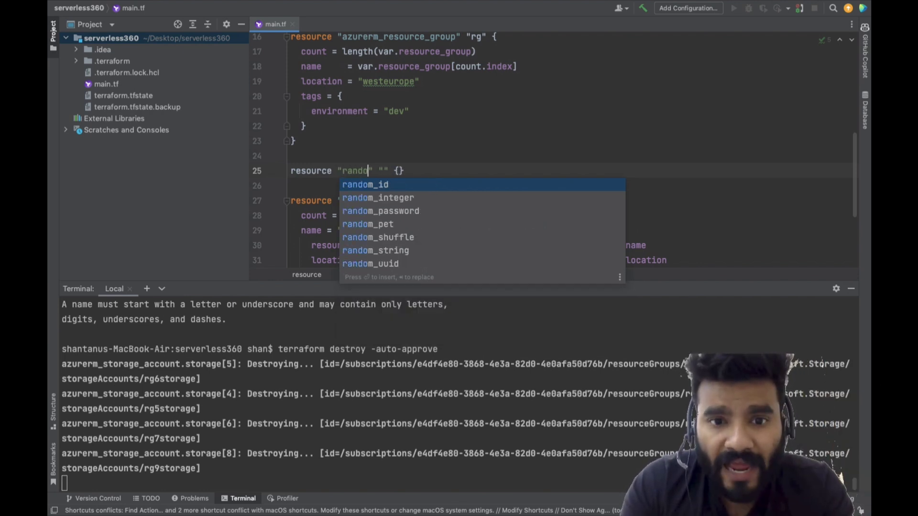
key(Down)
key(Down)
key(Down)
key(Down)
key(Down)
key(Return)
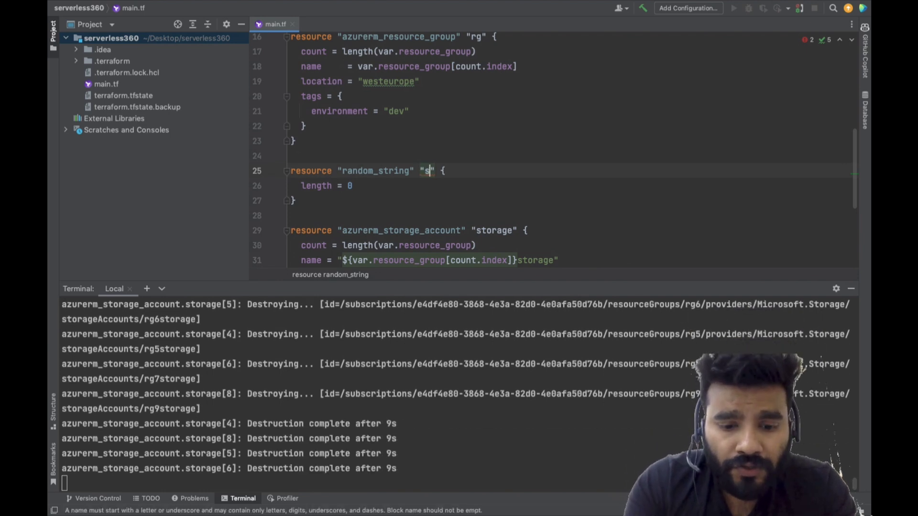
Name the random_string resource storage_account_suffix
text(stra)
text(rage)
key(BackSpace)
key(BackSpace)
key(BackSpace)
key(BackSpace)
key(BackSpace)
key(BackSpace)
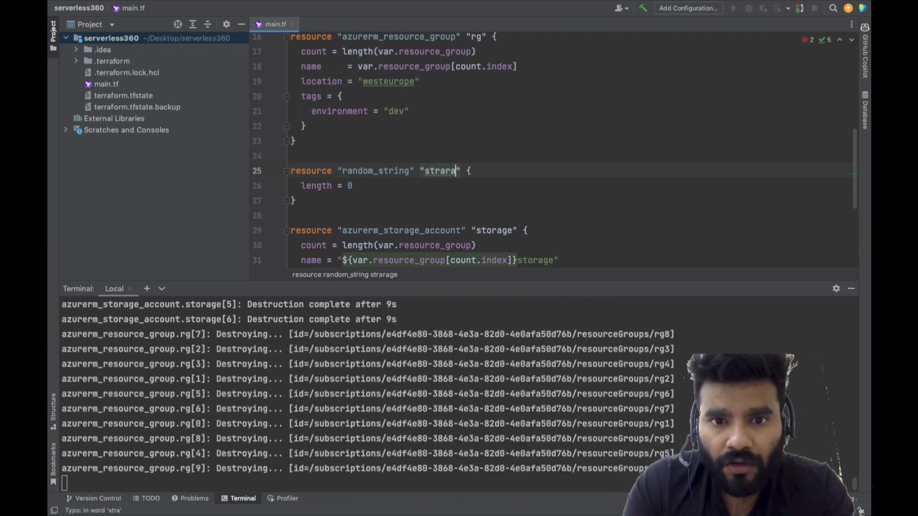
text(orage_account)
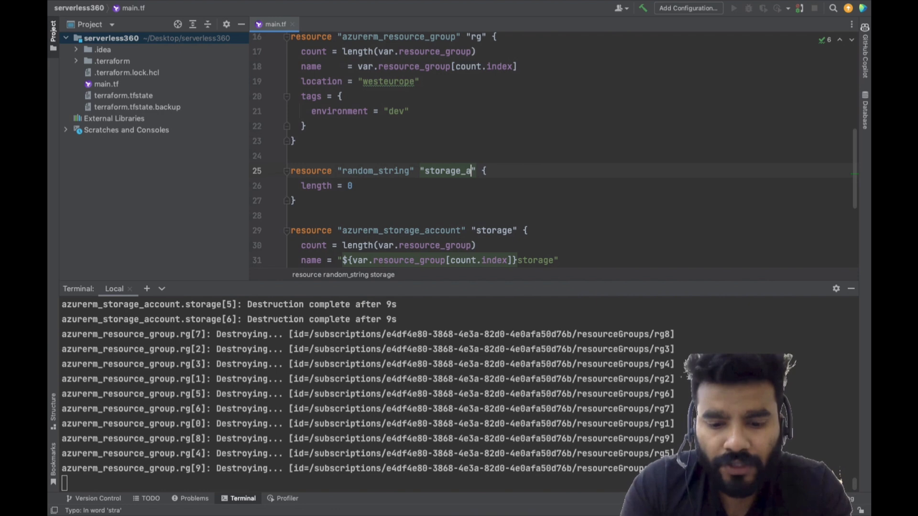
text(_suffi)
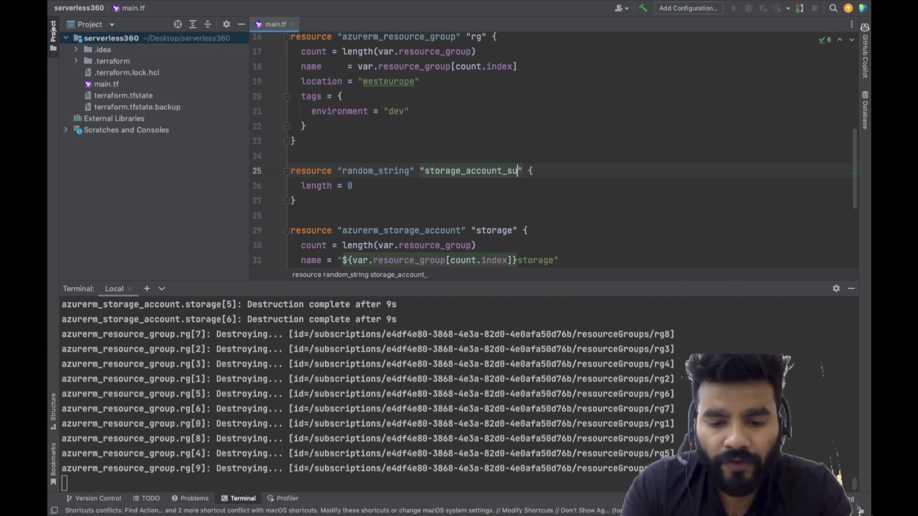
text(x)
key(Right)
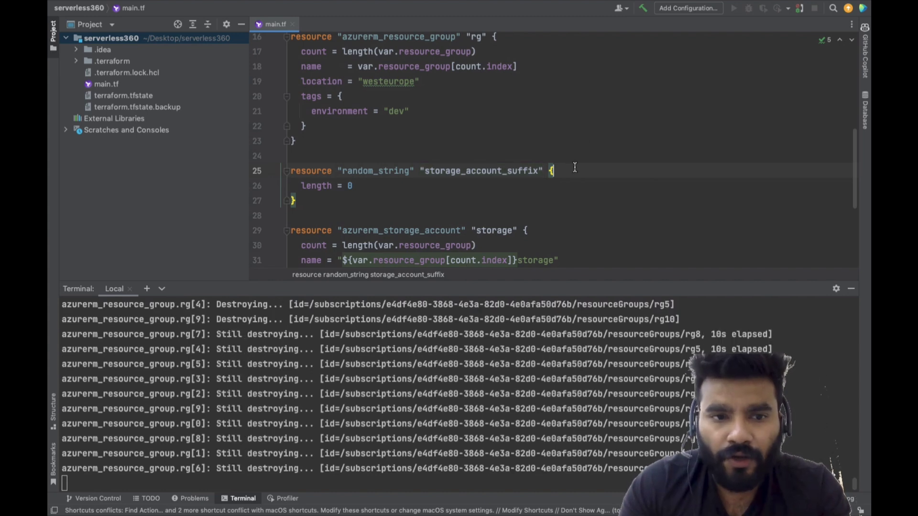
Set the random string's length to 6, leaving an empty line above it in the block
key(Return)
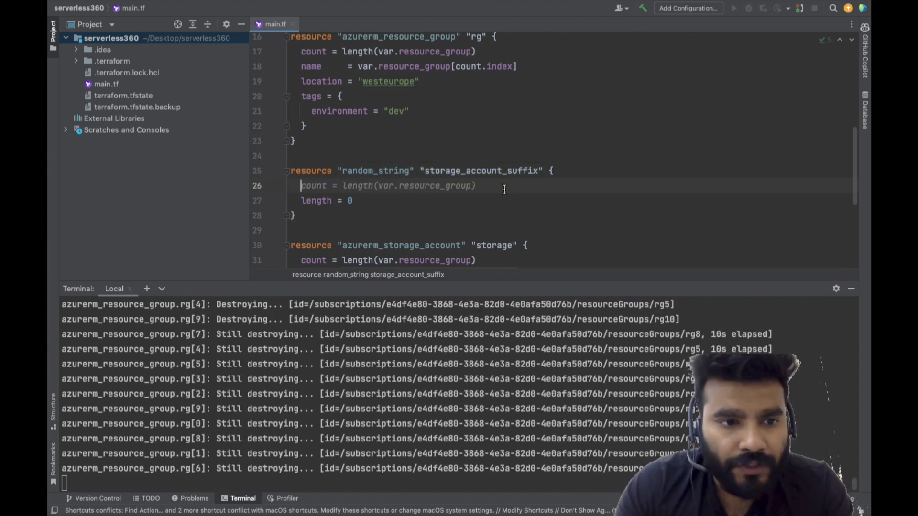
click(372, 207)
key(BackSpace)
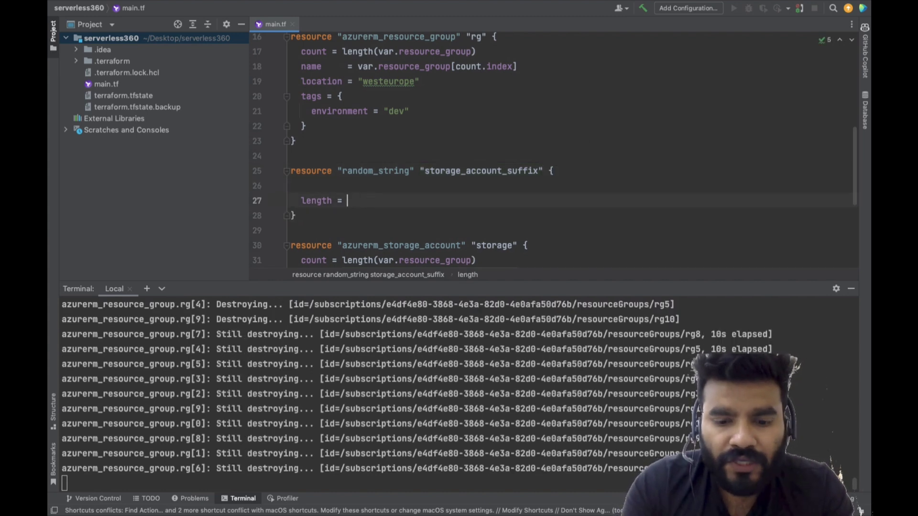
text(6)
key(Return)
key(BackSpace)
key(BackSpace)
key(BackSpace)
key(BackSpace)
key(BackSpace)
key(BackSpace)
key(BackSpace)
key(BackSpace)
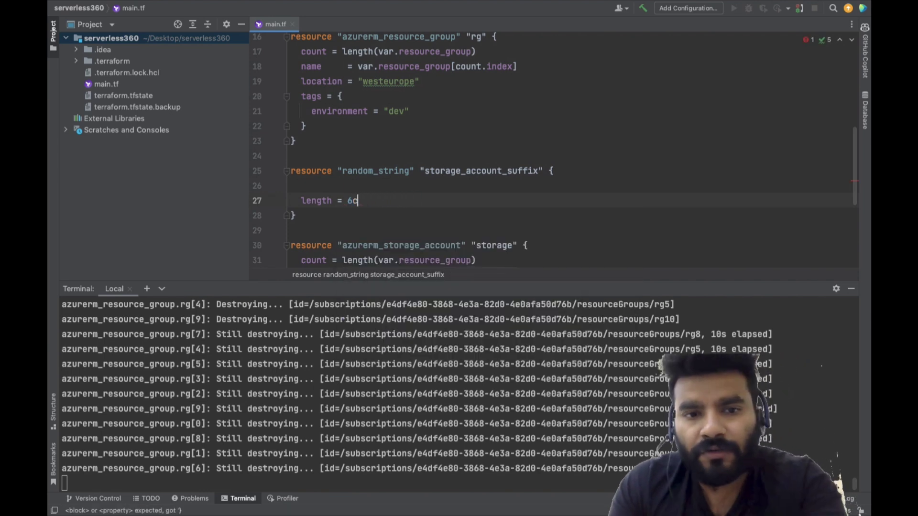
key(BackSpace)
key(Return)
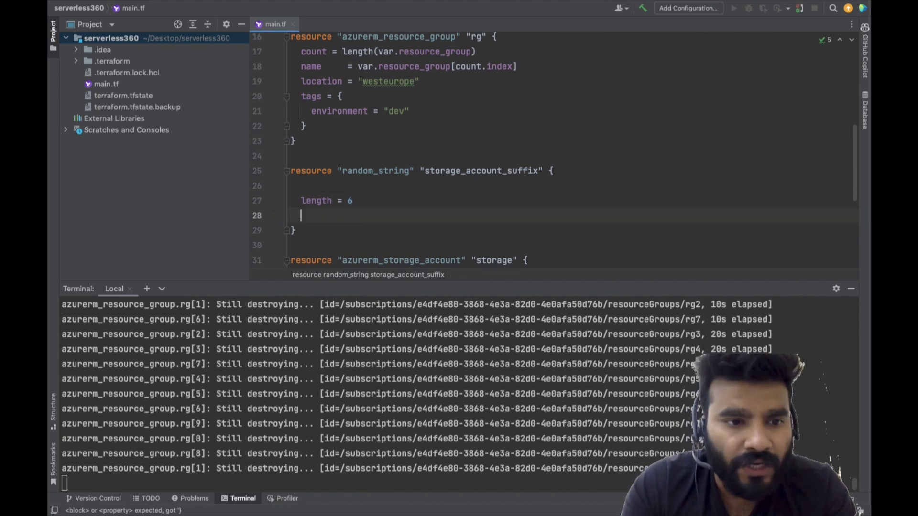
Add count = length(var.resource_group), special = false and upper = false to the random_string block
text(cou)
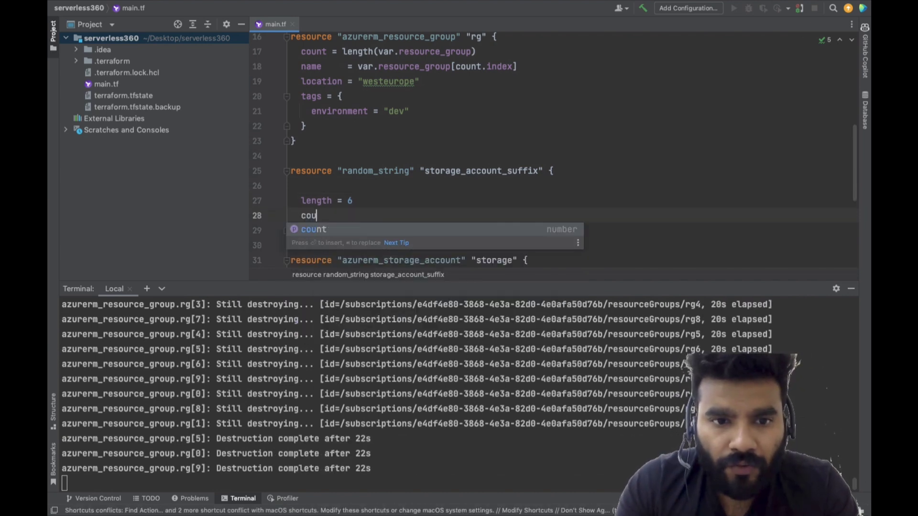
key(Return)
key(Tab)
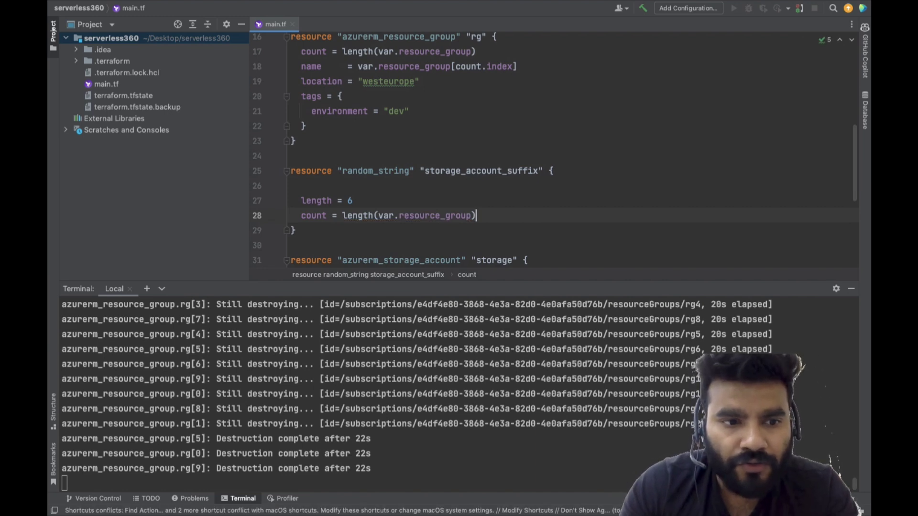
key(Return)
text(spe)
key(Tab)
key(Return)
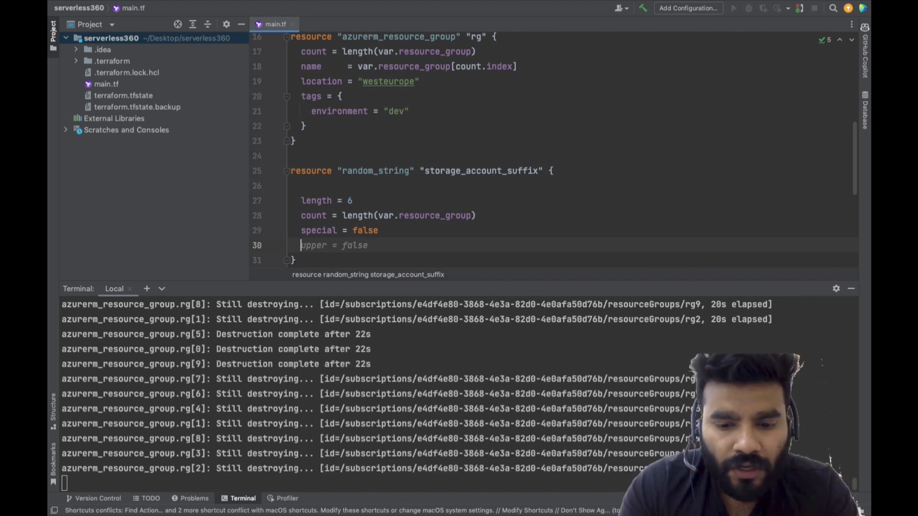
text(up)
key(Tab)
key(Return)
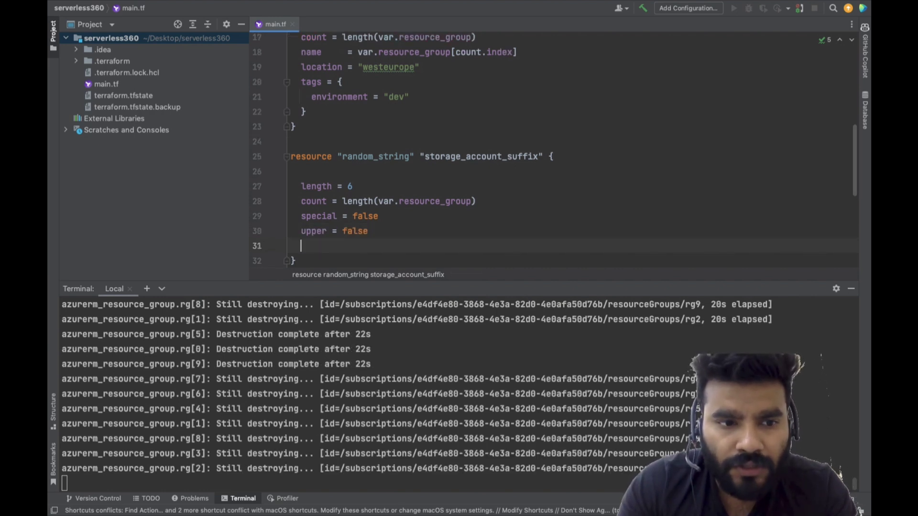
Allow digits in the random string by adding number = true to its block
text(nu)
key(Tab)
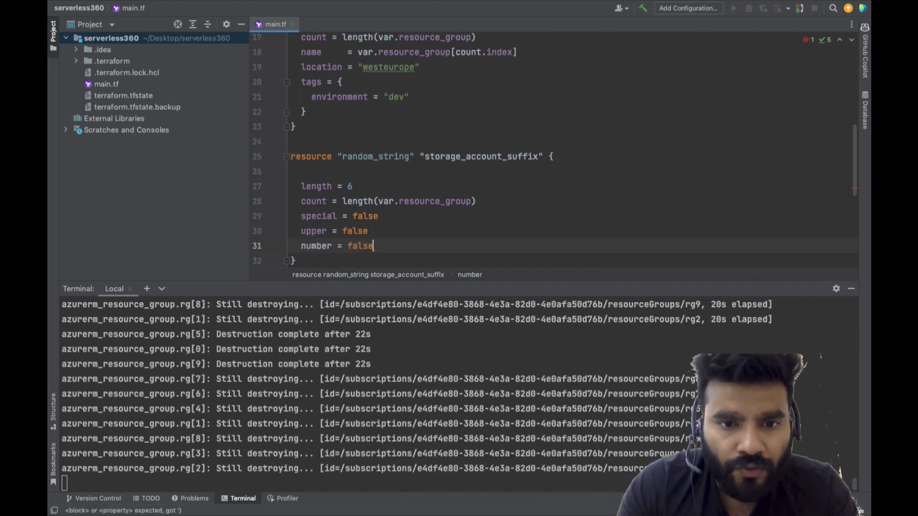
key(BackSpace)
key(BackSpace)
key(BackSpace)
key(BackSpace)
key(BackSpace)
text(tr)
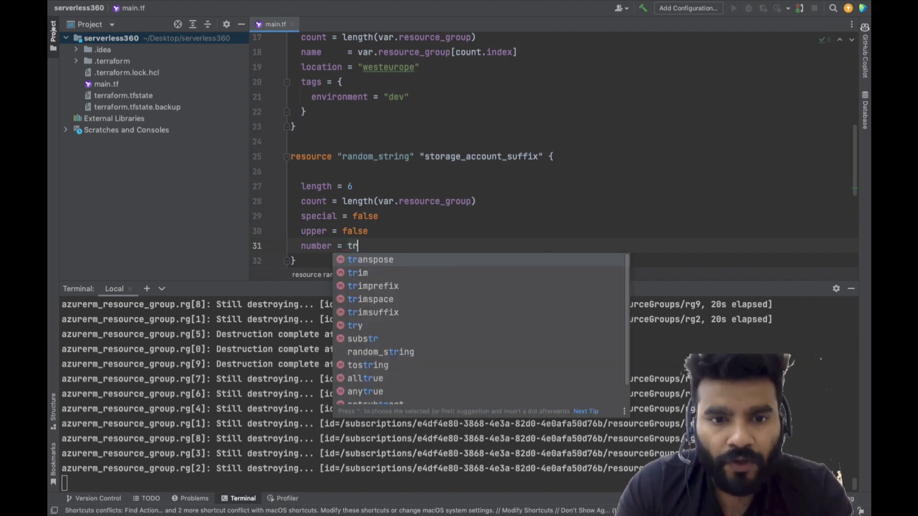
text(ue)
click(443, 207)
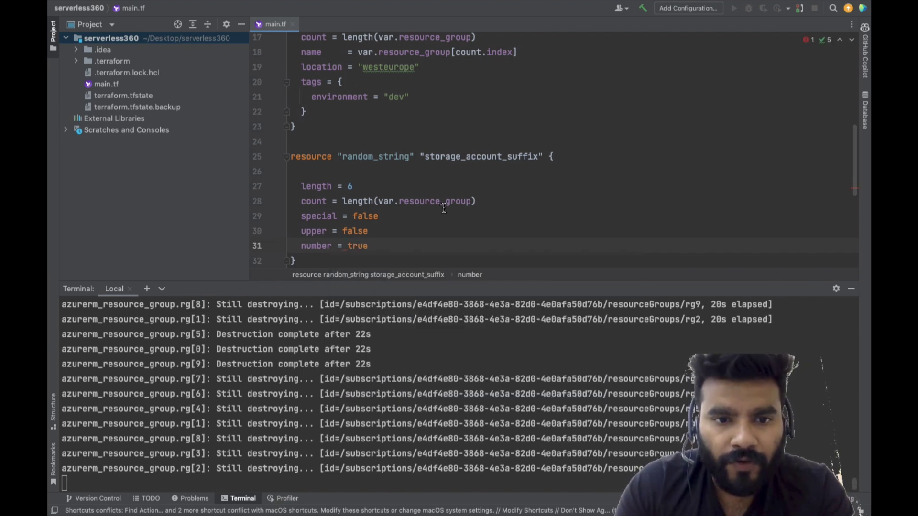
Append ${random_string.storage_account_suffix[count.index].result} to the storage account's name value
scroll(403, 213, down, 3)
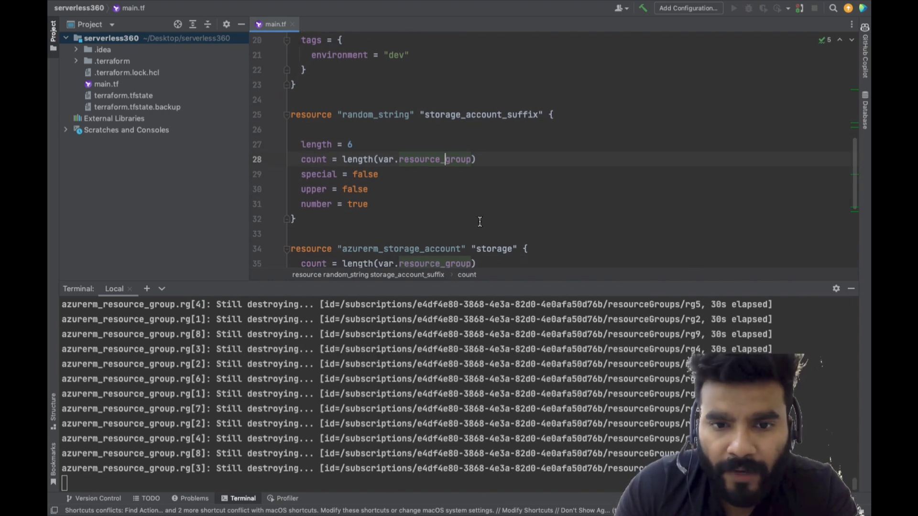
scroll(480, 221, down, 5)
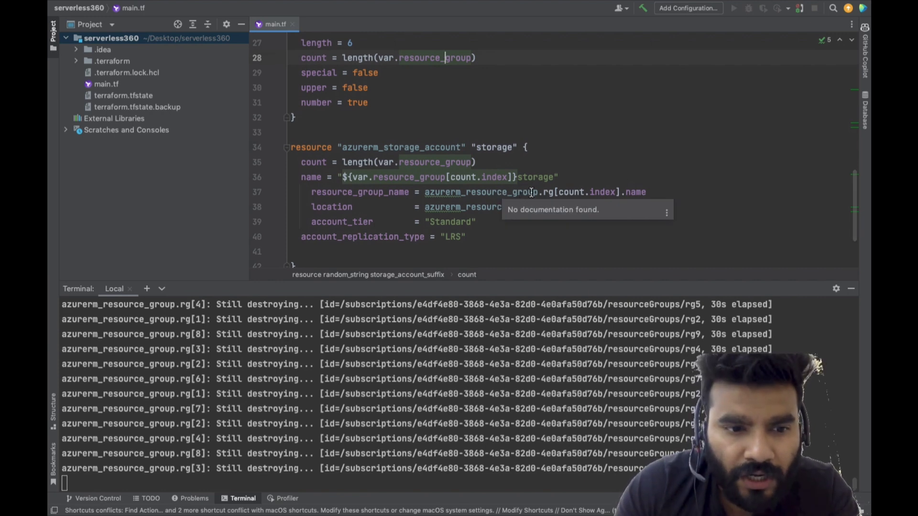
click(554, 177)
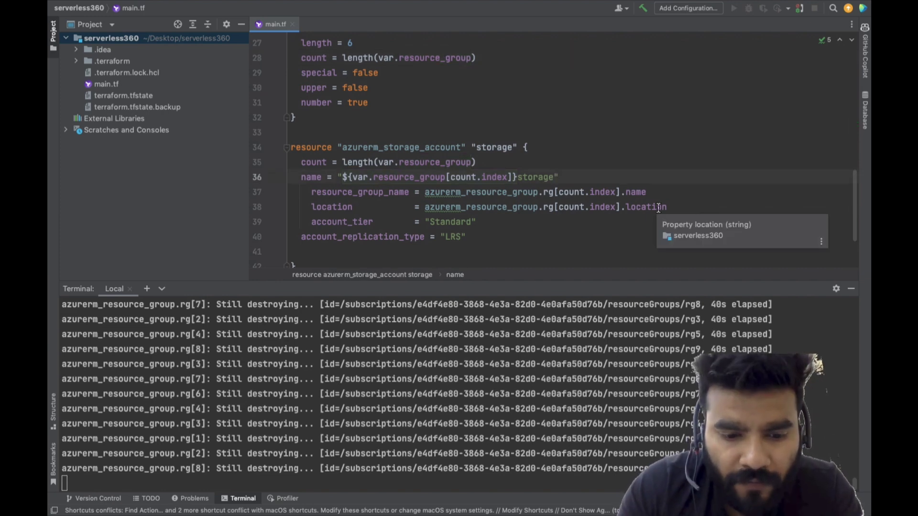
text($)
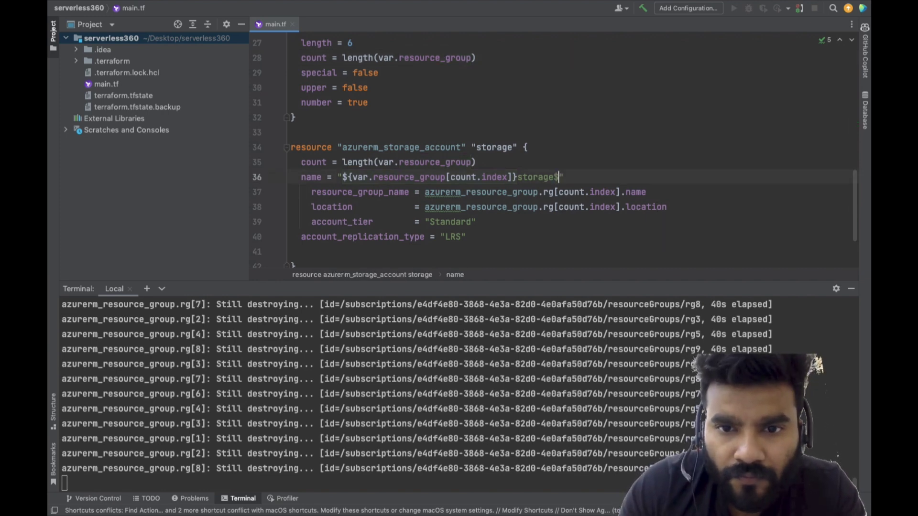
key(Tab)
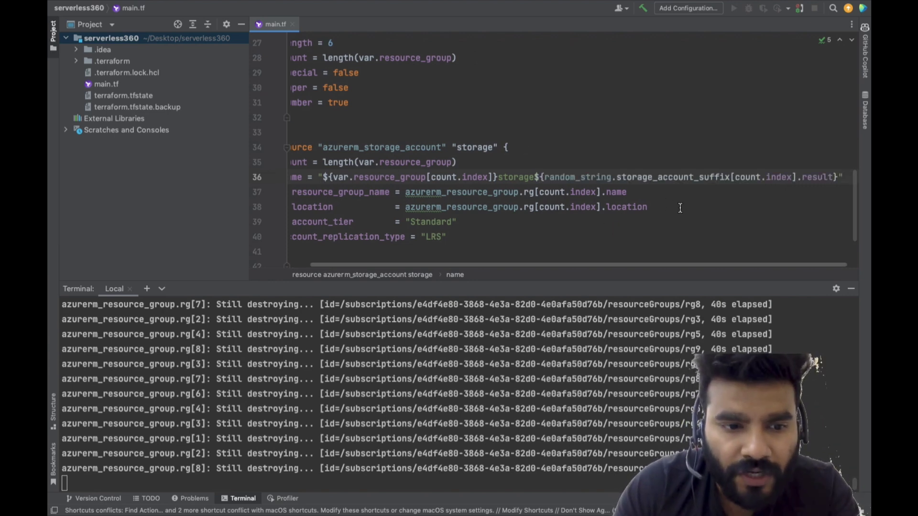
scroll(452, 126, up, 3)
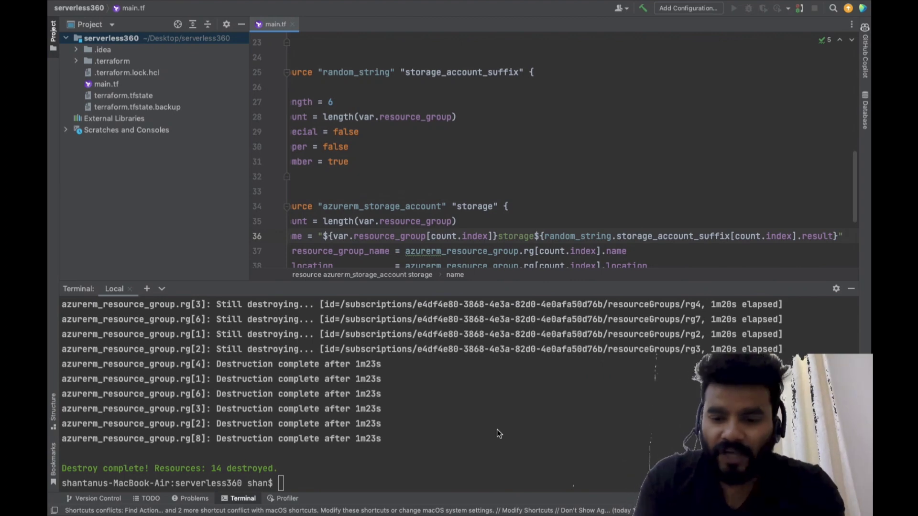
Deploy the revised configuration by running terraform apply -auto-approve in the terminal
key(Up)
click(454, 443)
key(Up)
key(Left)
key(Left)
key(Left)
key(Left)
key(Left)
key(Left)
key(Left)
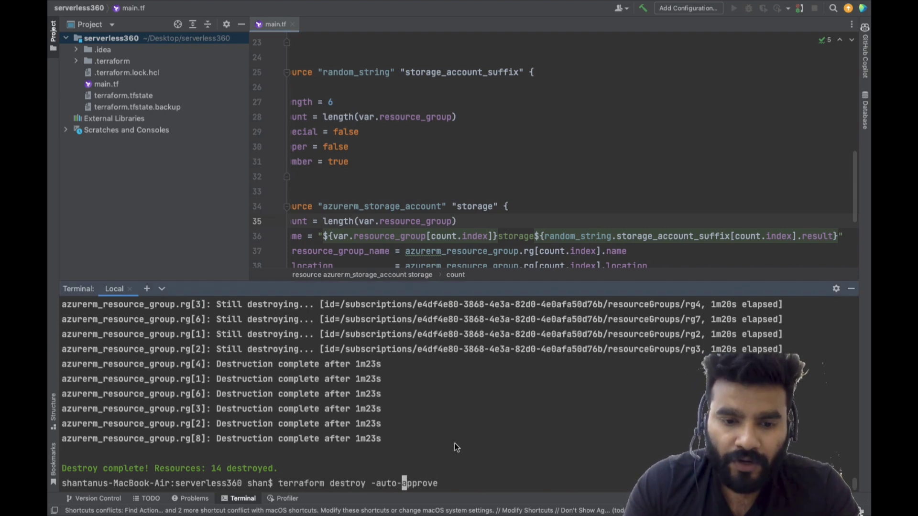
key(Left)
key(Left)
key(Left)
key(Left)
key(Left)
key(Left)
key(BackSpace)
key(BackSpace)
key(BackSpace)
key(BackSpace)
key(BackSpace)
key(BackSpace)
key(BackSpace)
key(BackSpace)
text(apply)
key(Return)
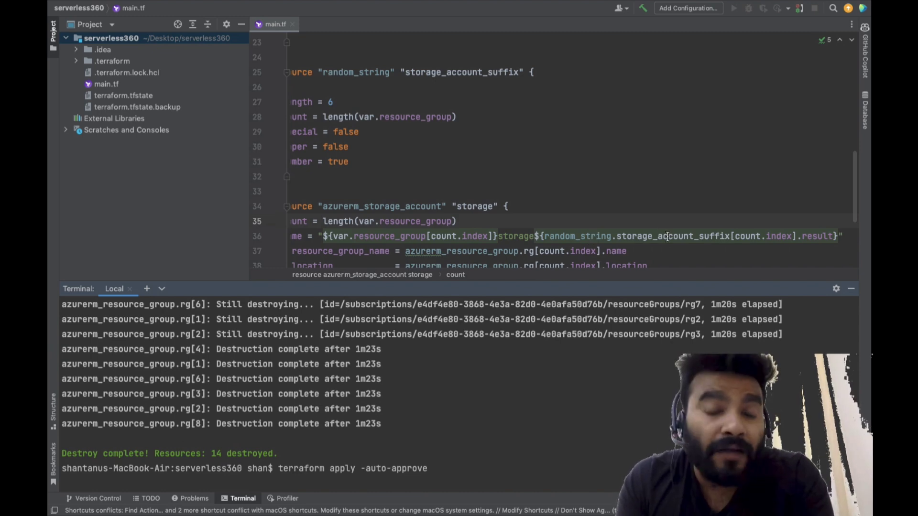
mouse_move(667, 236)
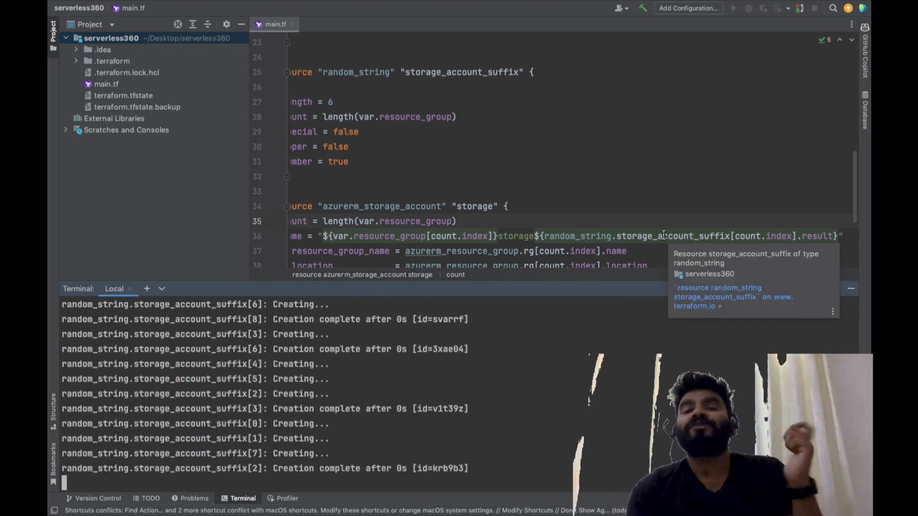
scroll(596, 173, left, 2)
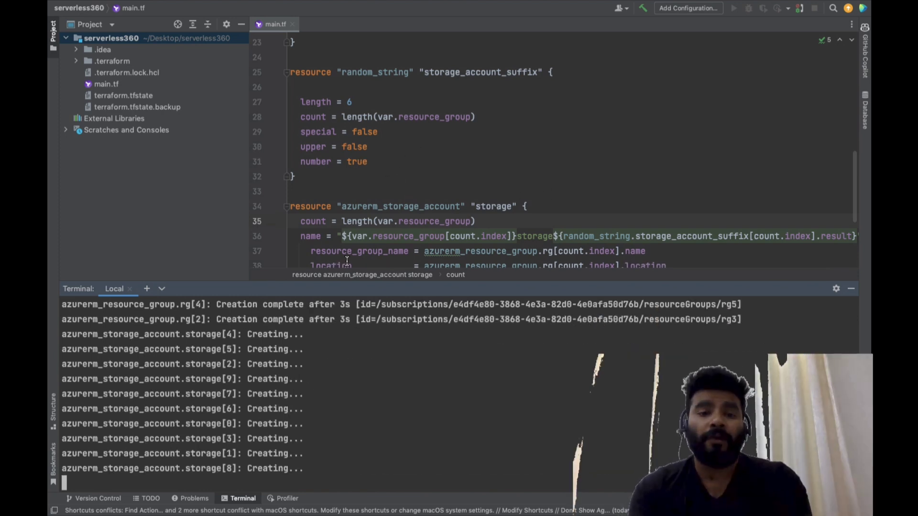
scroll(328, 366, up, 5)
scroll(328, 366, down, 2)
scroll(328, 366, down, 3)
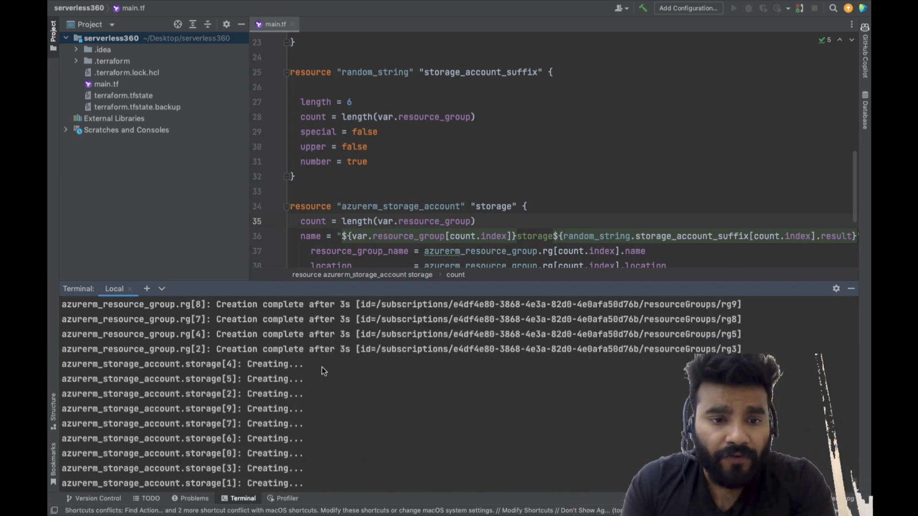
scroll(289, 391, down, 2)
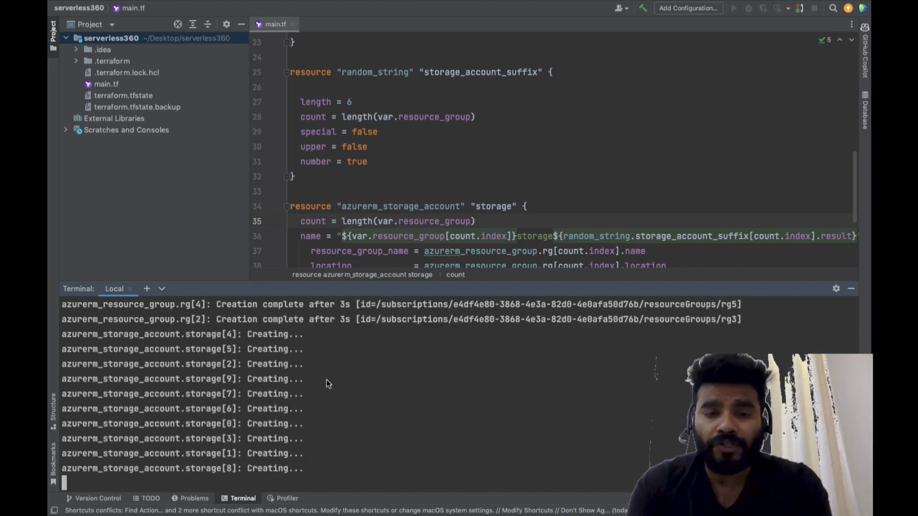
Switch to the Azure portal and refresh the resource groups list
key(ctrl+Right)
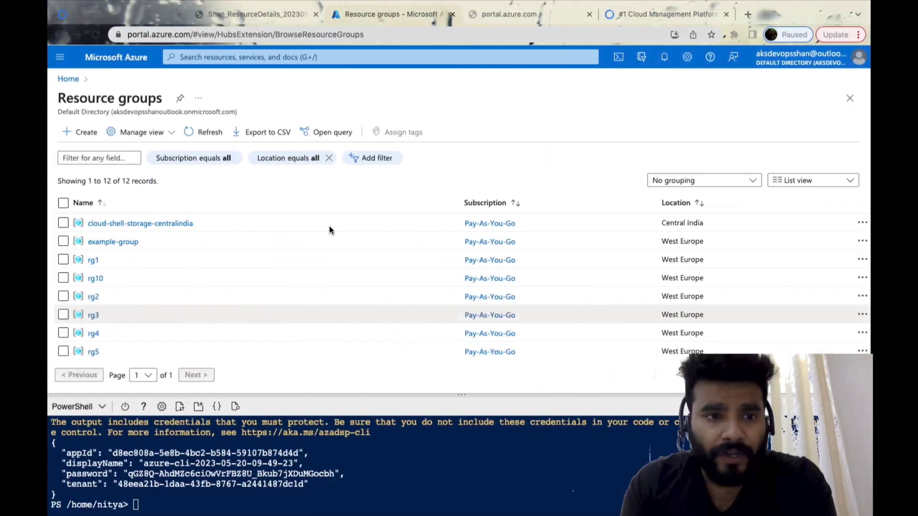
click(201, 132)
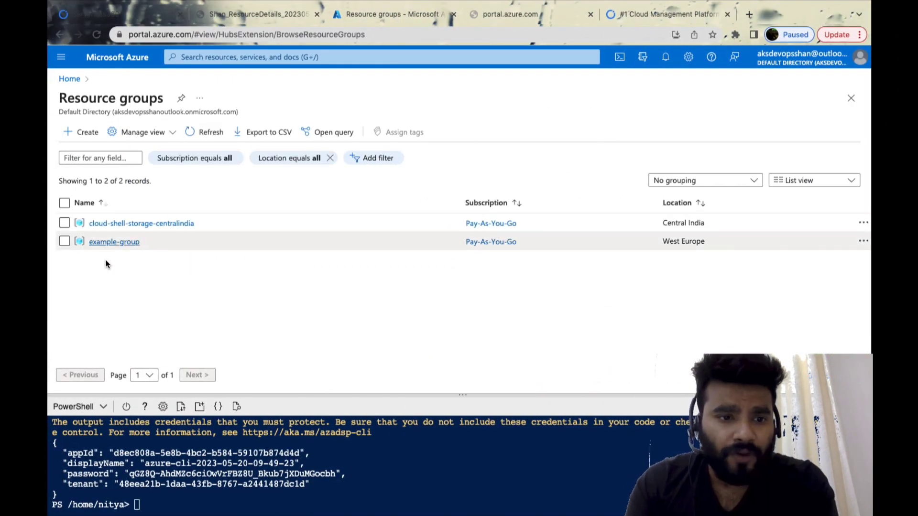
click(194, 132)
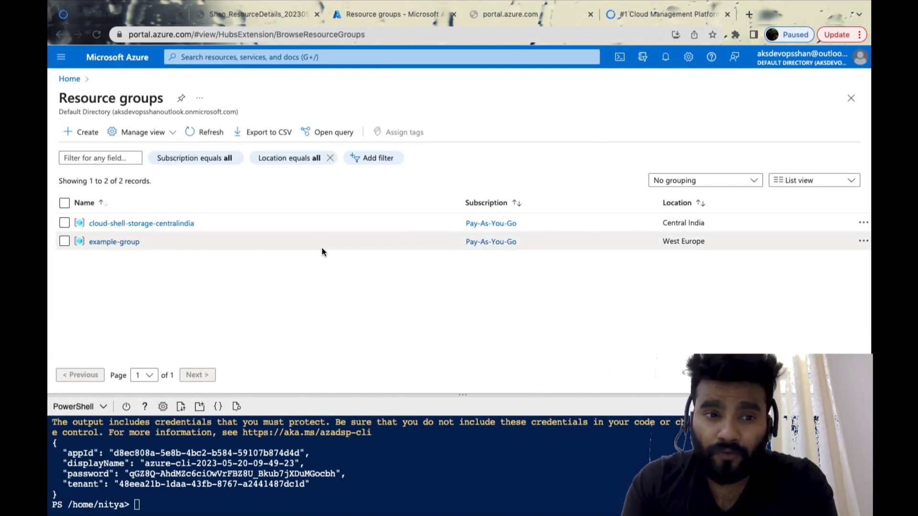
Return to the terminal and examine the resource summary of the terraform apply run
key(ctrl+Left)
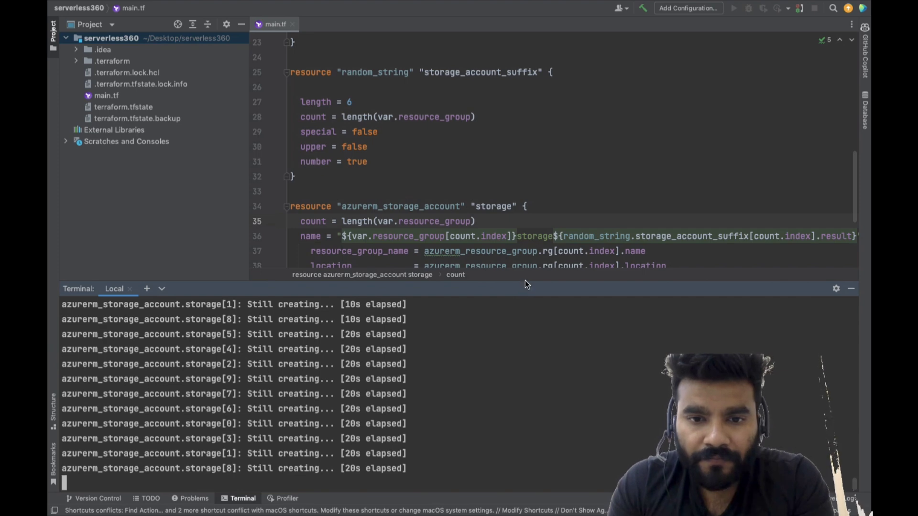
click(806, 6)
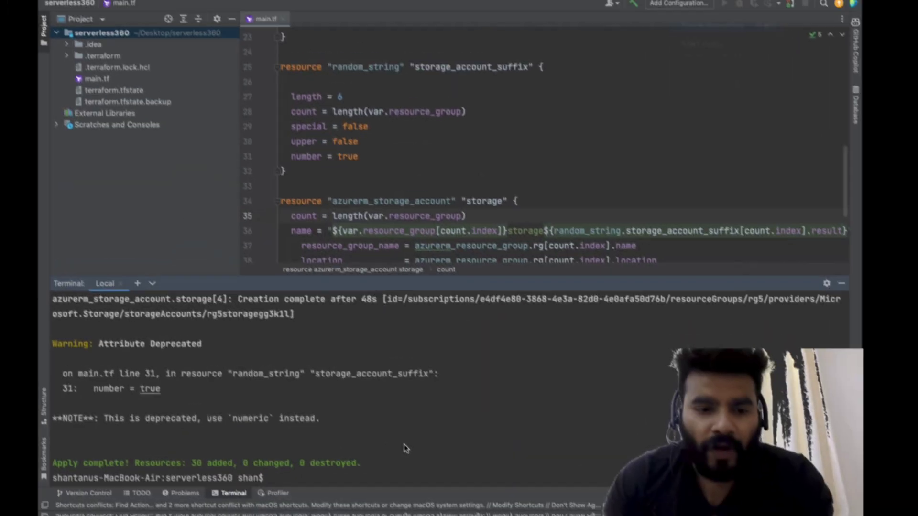
drag(190, 462, 307, 462)
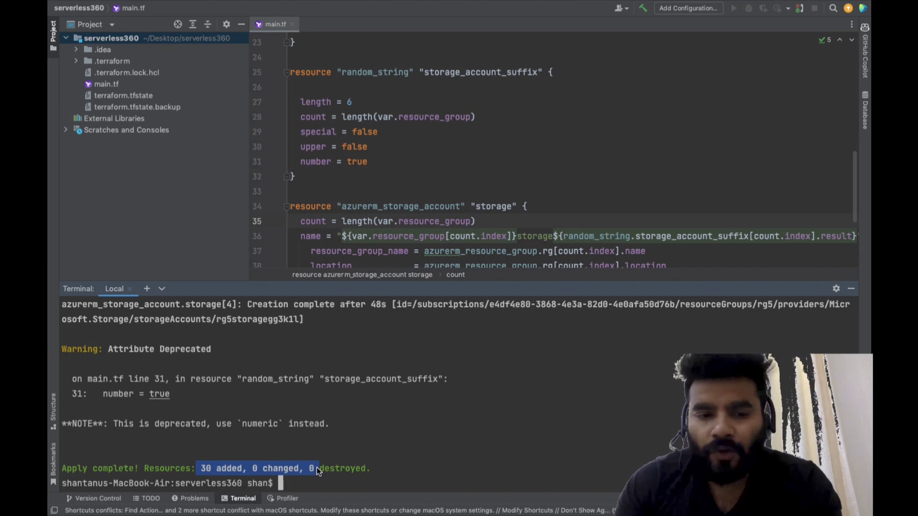
double_click(220, 469)
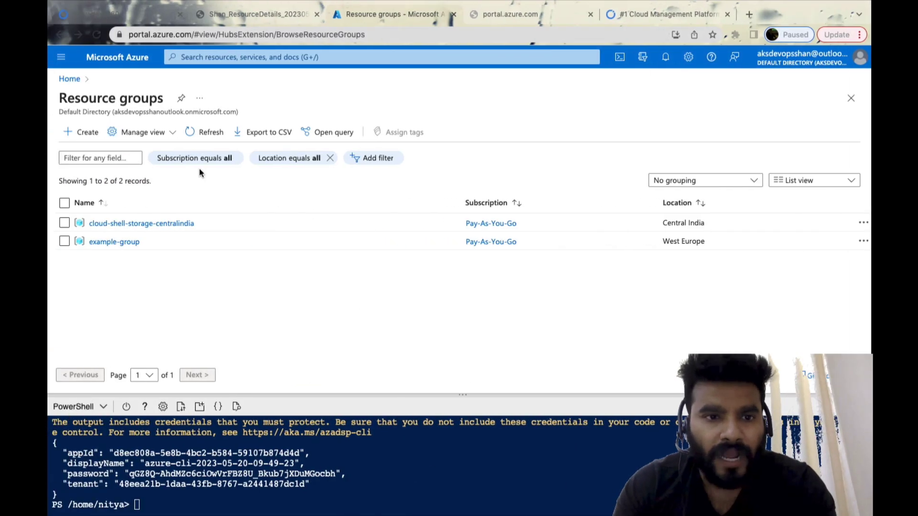
Refresh the Azure resource groups list again and inspect the contents of rg5 and rg10
click(208, 133)
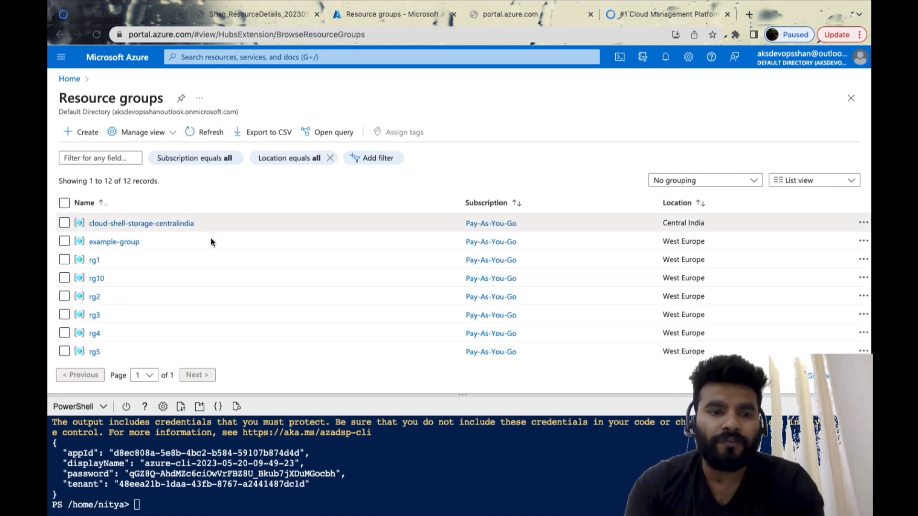
scroll(164, 266, down, 1)
scroll(98, 268, down, 3)
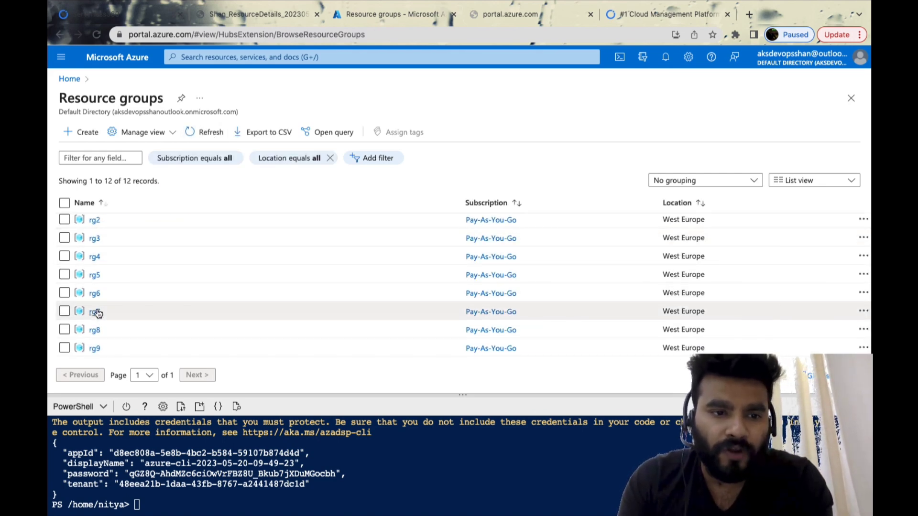
click(95, 276)
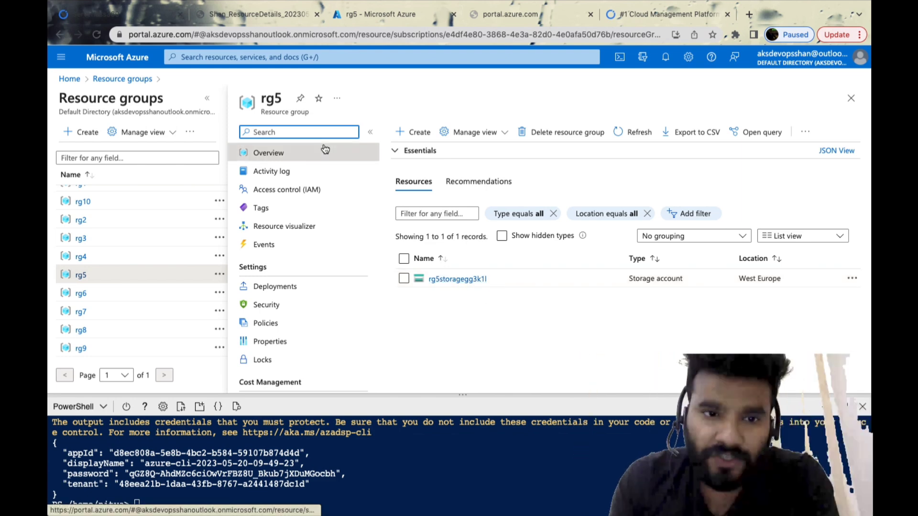
click(84, 205)
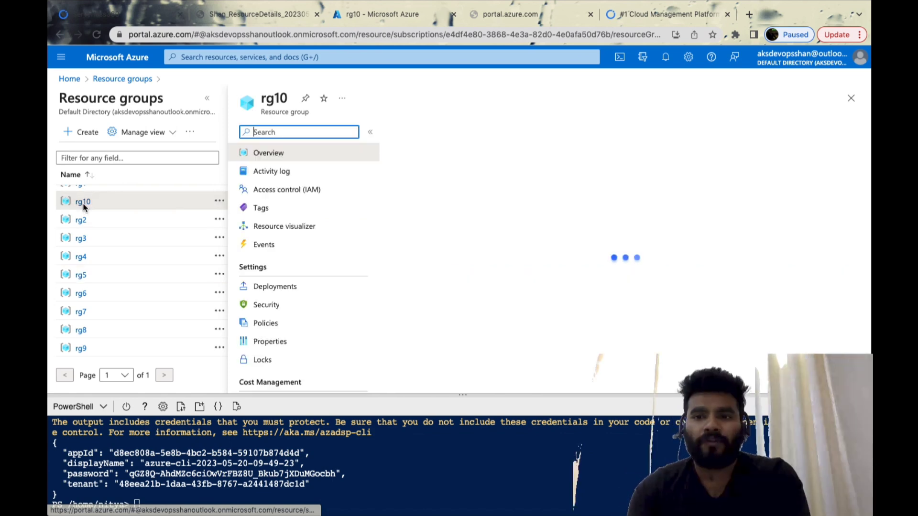
click(852, 99)
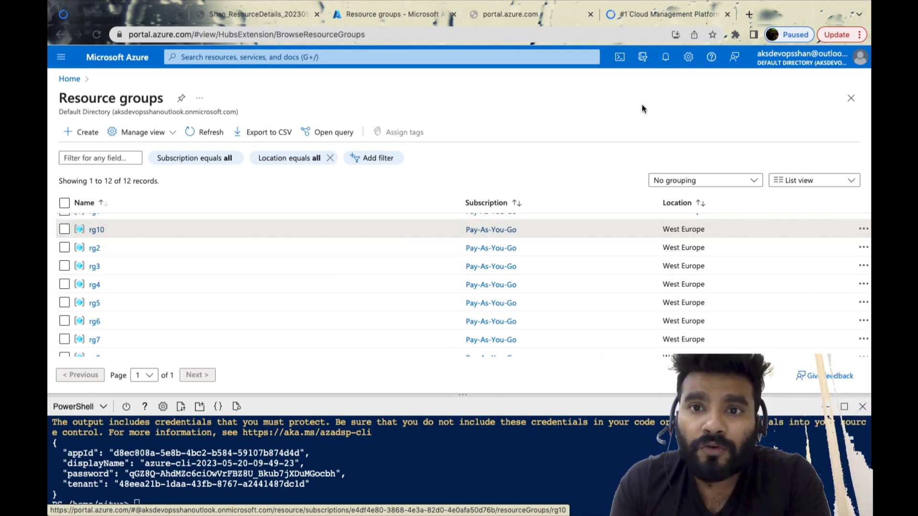
mouse_move(719, 11)
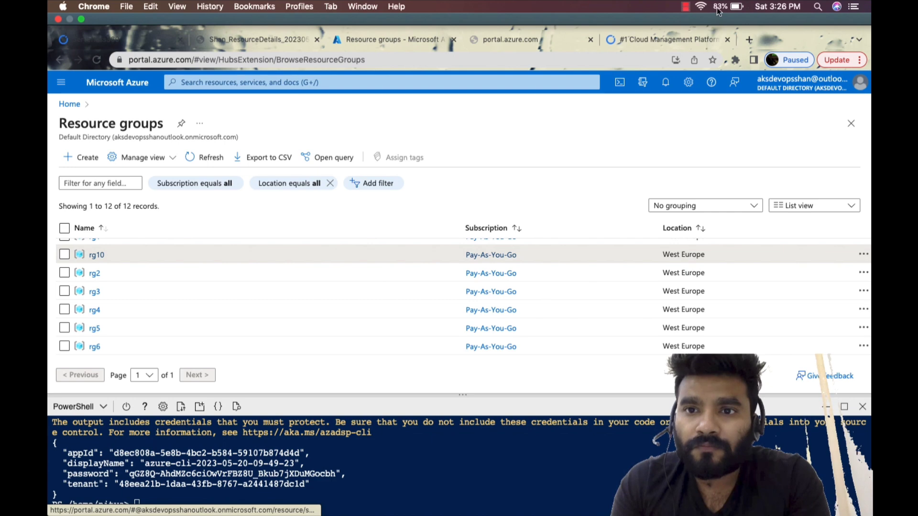
click(687, 7)
click(707, 33)
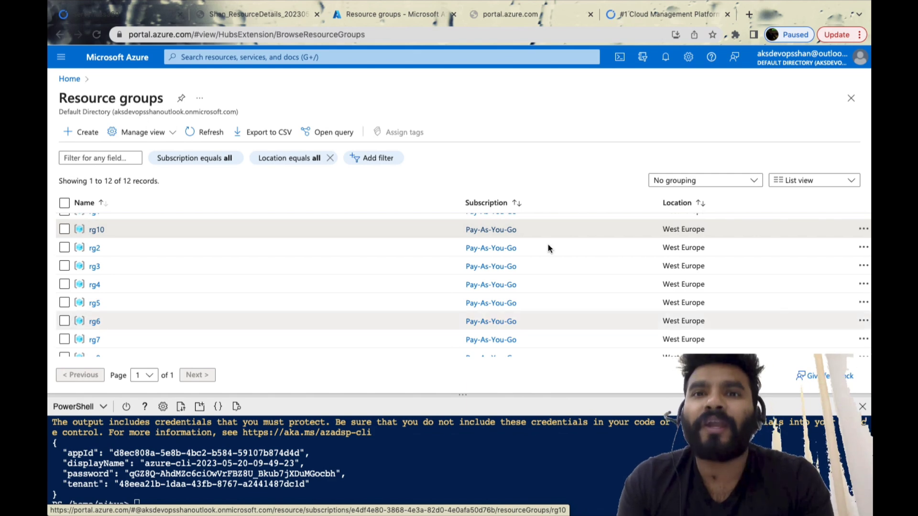
Bring up the Serverless360 website, then switch to main.tf and review its provider and resource_group variable blocks
click(672, 20)
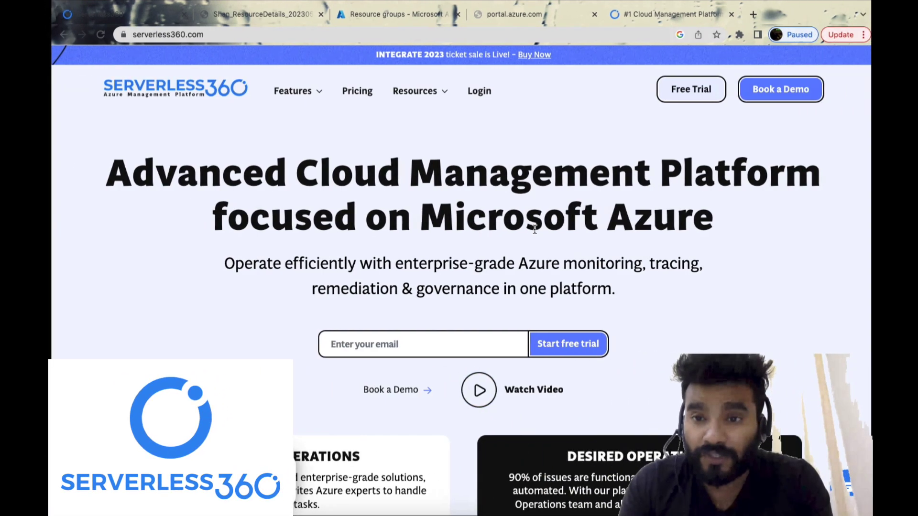
key(ctrl+Right)
scroll(532, 226, up, 6)
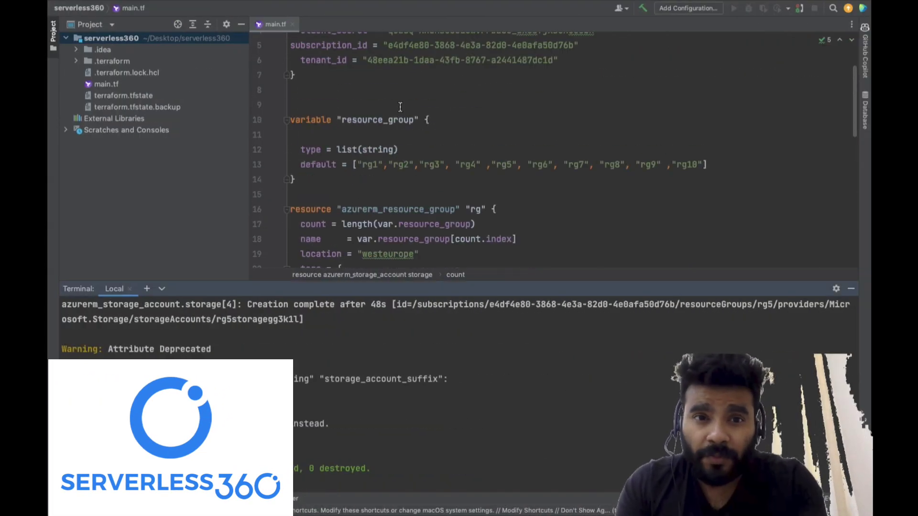
scroll(400, 107, up, 2)
Switch to the Serverless360 web app and open the management page of Azure Documenter from its home page
key(ctrl+Left)
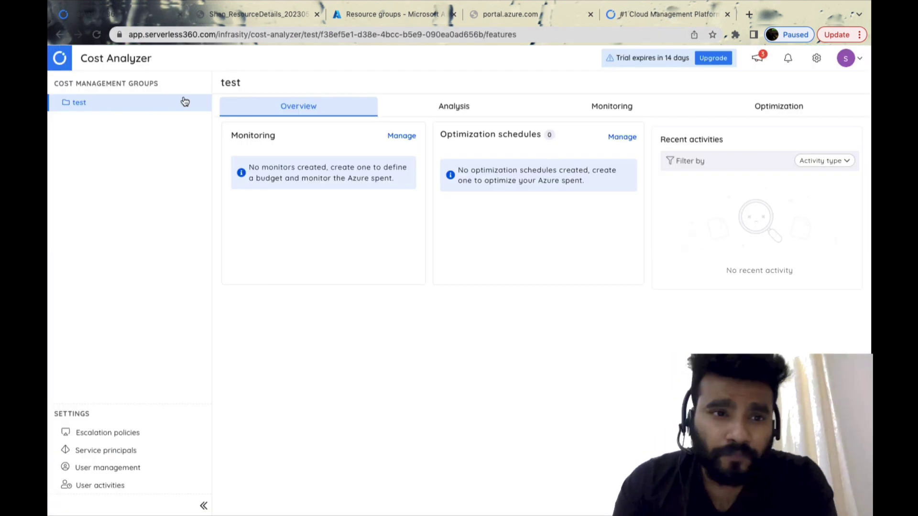
click(57, 58)
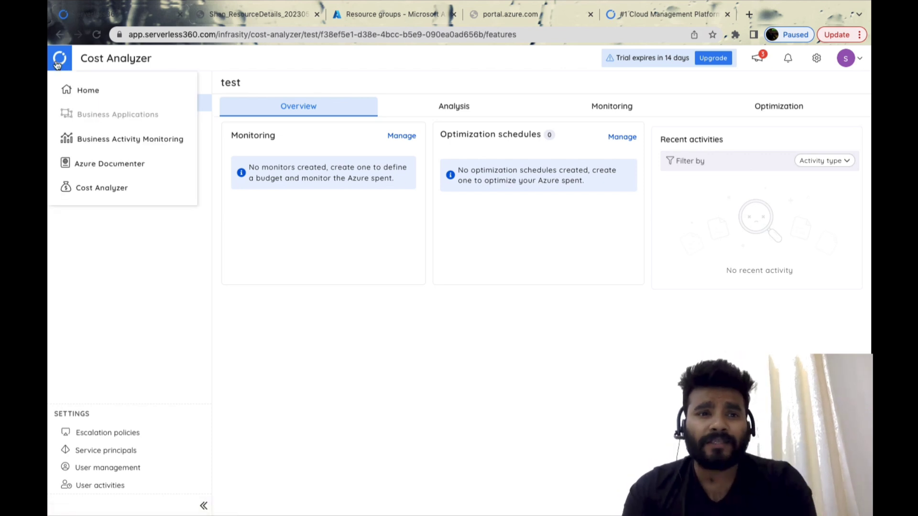
click(87, 90)
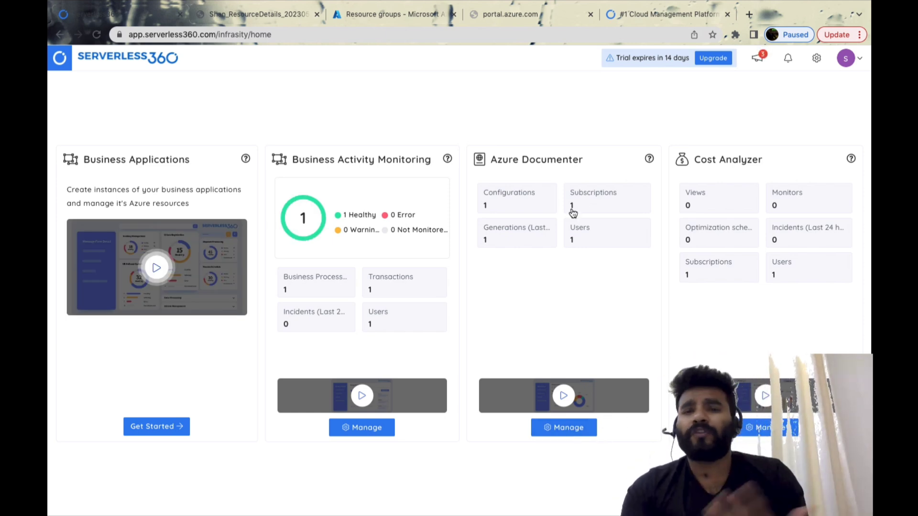
click(576, 430)
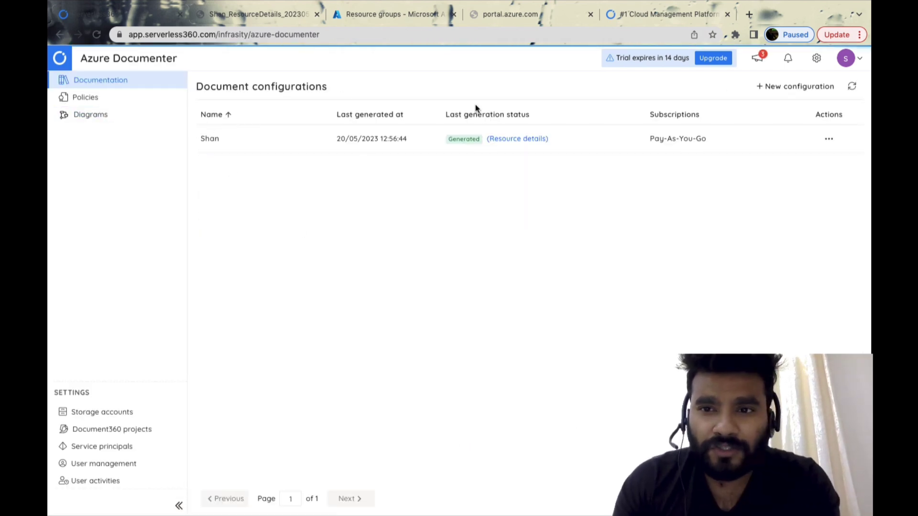
Start a new document configuration named DocumentatorTest and proceed to its service principal settings
click(777, 91)
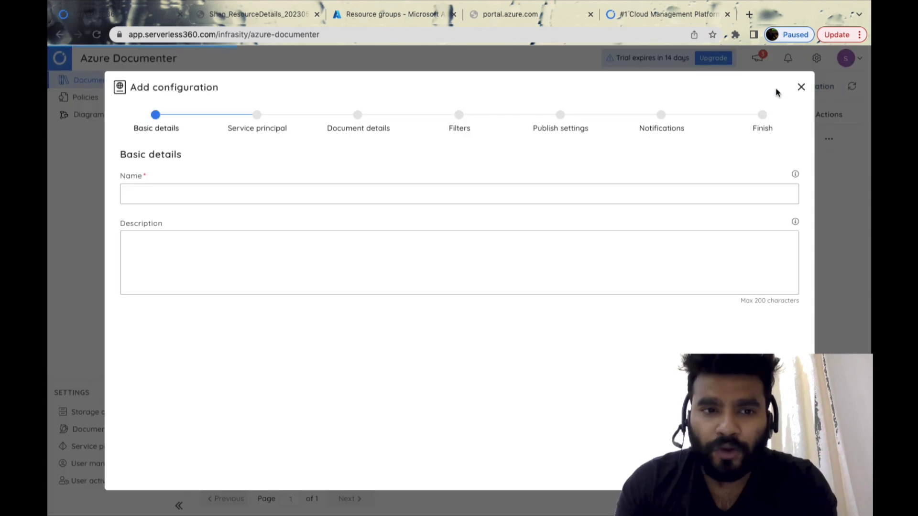
click(203, 194)
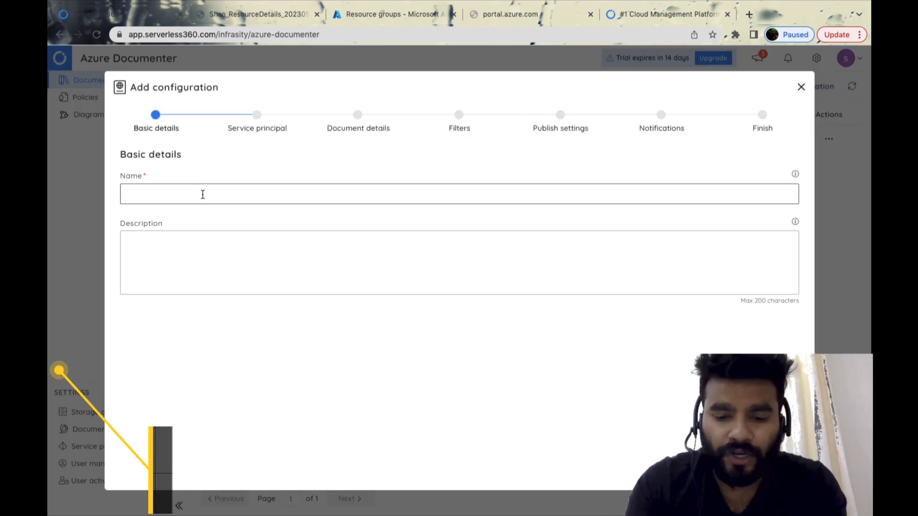
text(DocumentatorTrs)
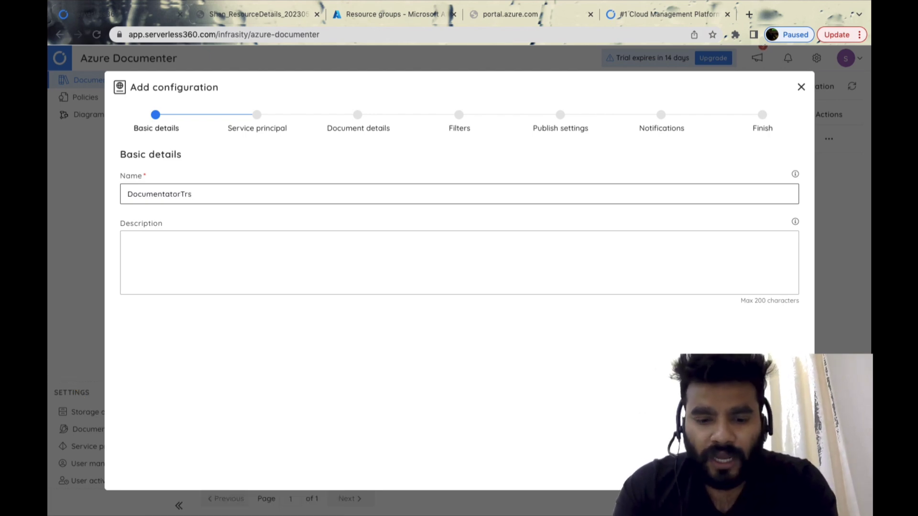
key(BackSpace)
key(BackSpace)
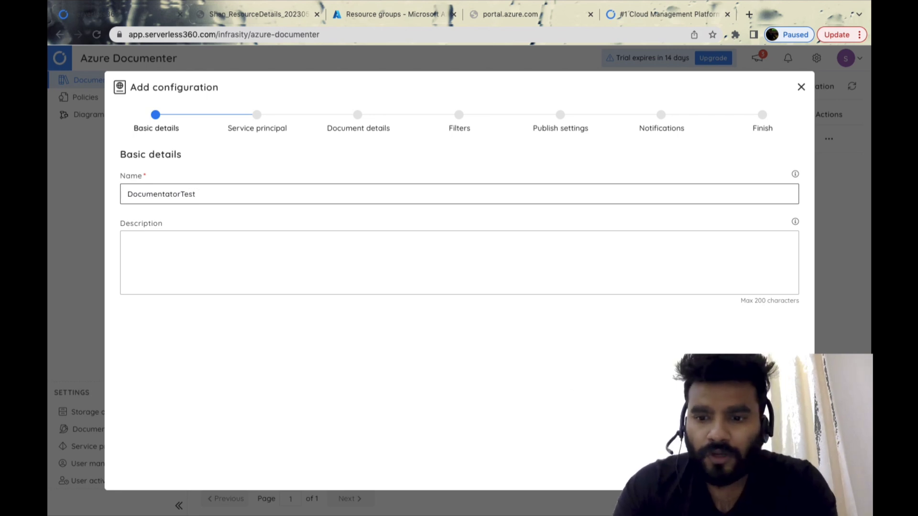
key(Return)
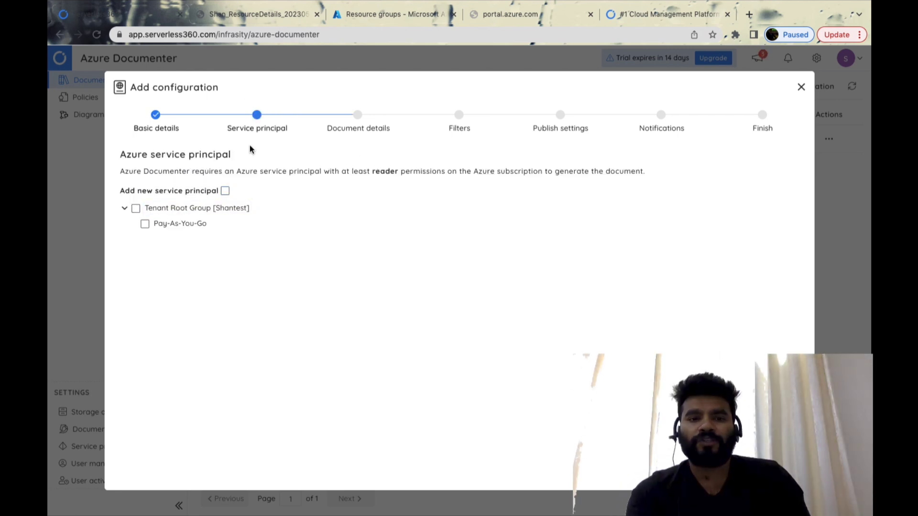
Enable adding a new service principal and go through its tenant ID, client ID and client secret fields
click(224, 191)
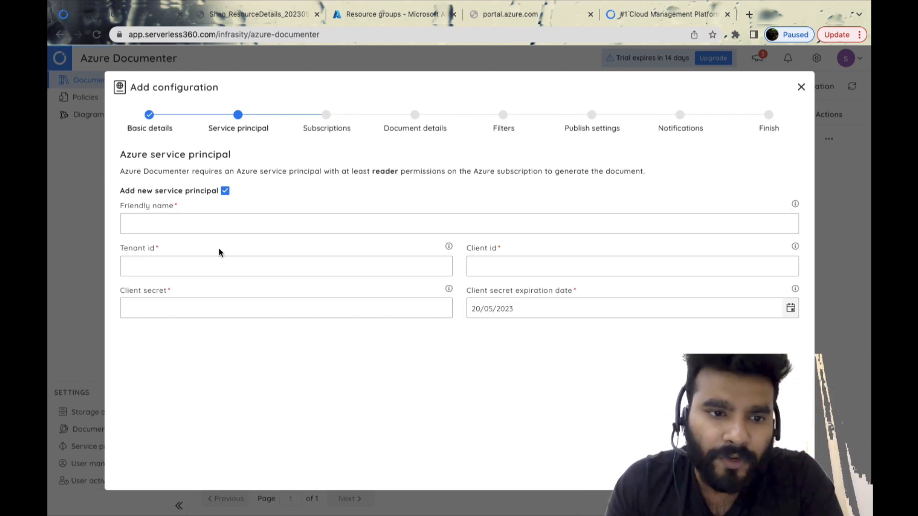
click(206, 266)
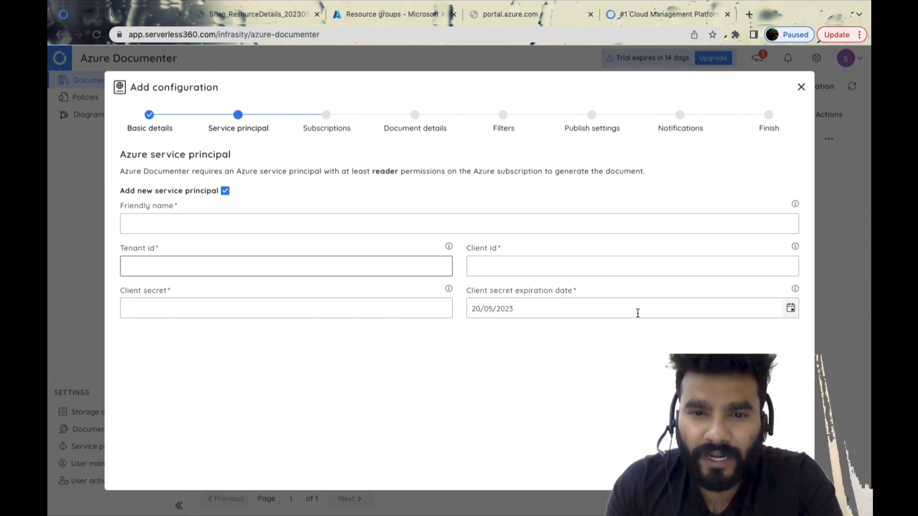
click(552, 267)
click(306, 313)
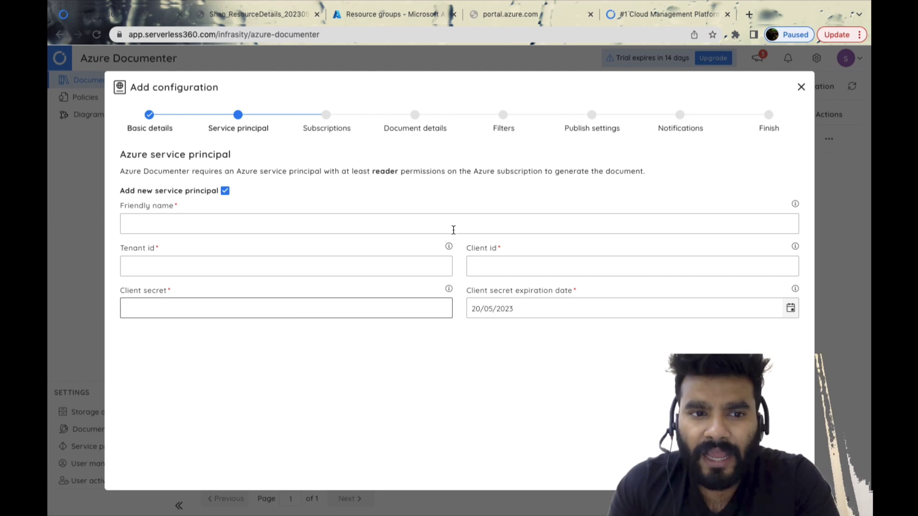
Look up the service principal credentials in the azurerm provider block of main.tf and return to the Azure Documenter configuration
key(ctrl+Right)
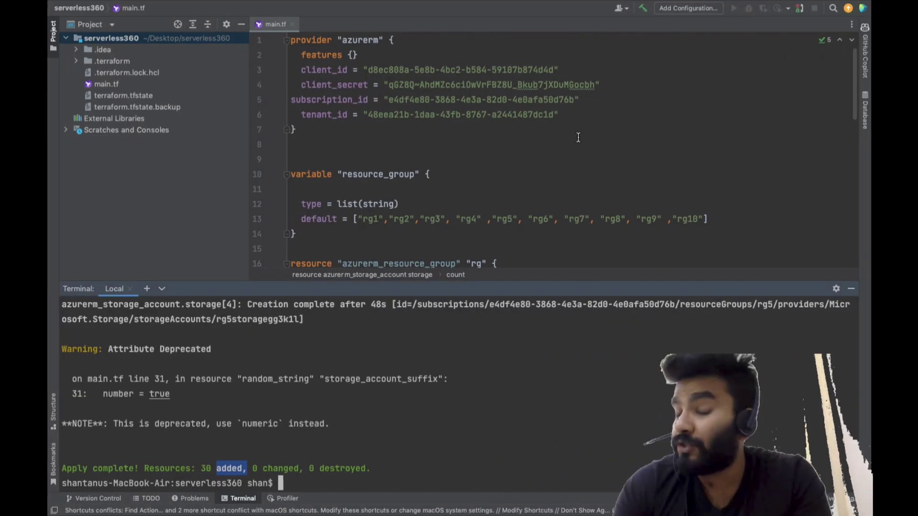
drag(578, 137, 493, 119)
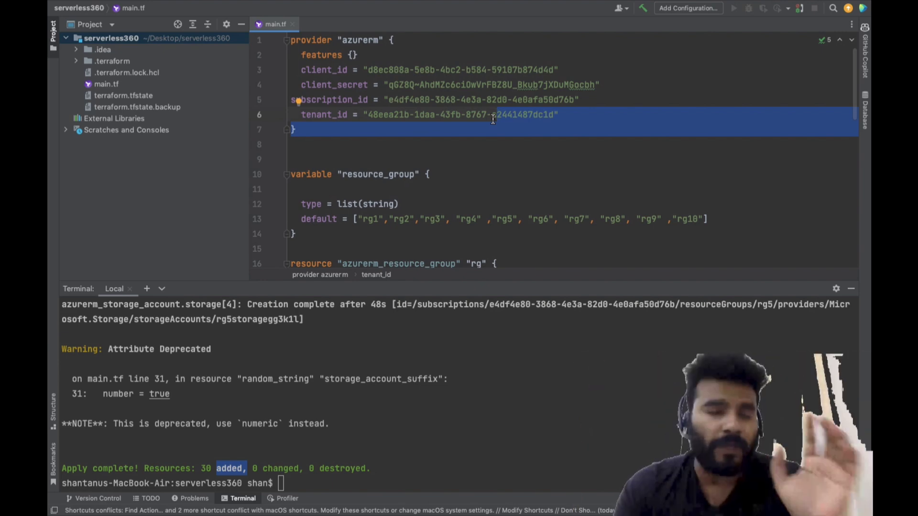
key(ctrl+Left)
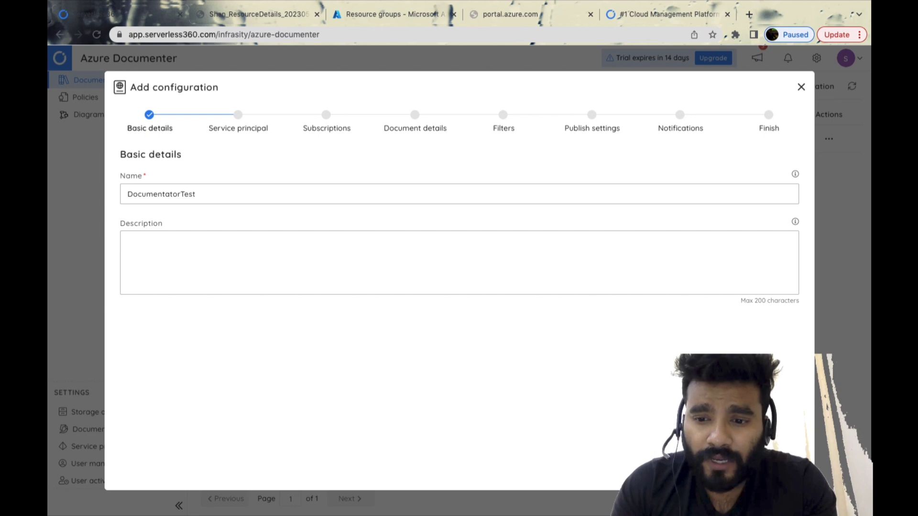
Turn off adding a new service principal, select Tenant Root Group with its Pay-As-You-Go subscription, and proceed to the document details
click(268, 127)
click(225, 191)
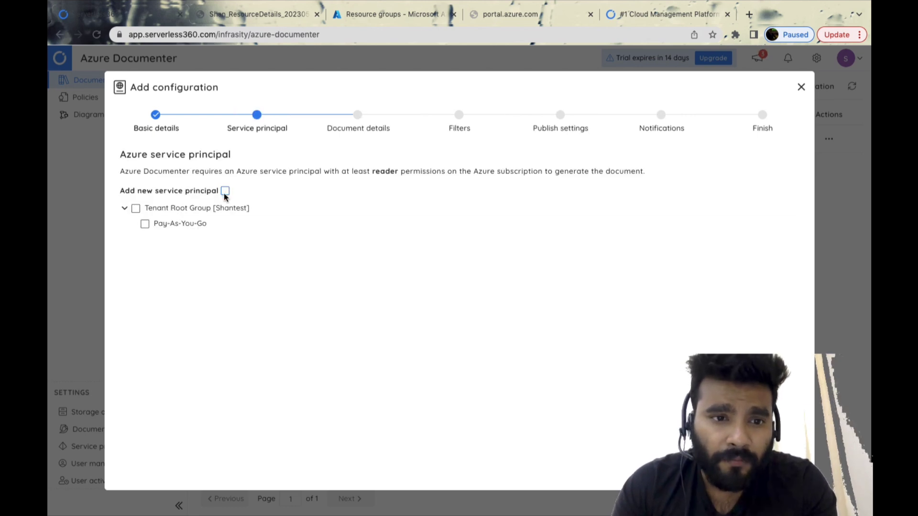
click(136, 209)
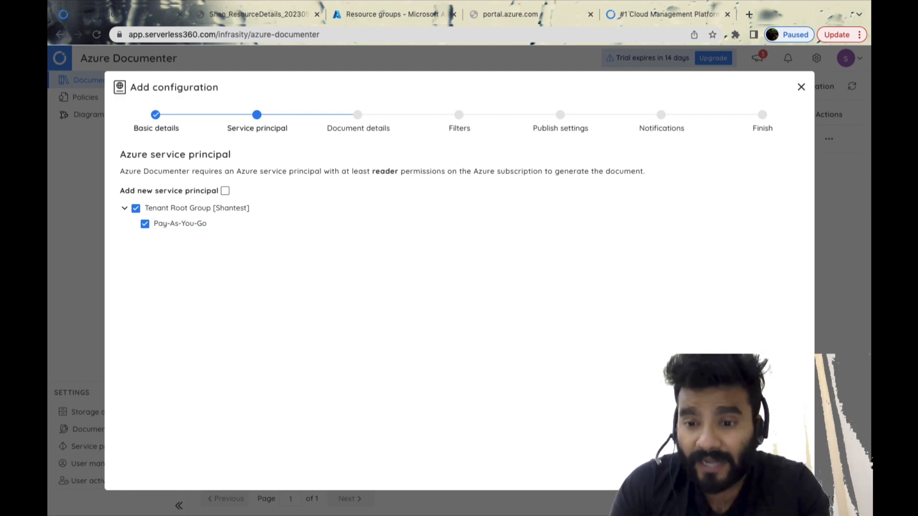
click(782, 473)
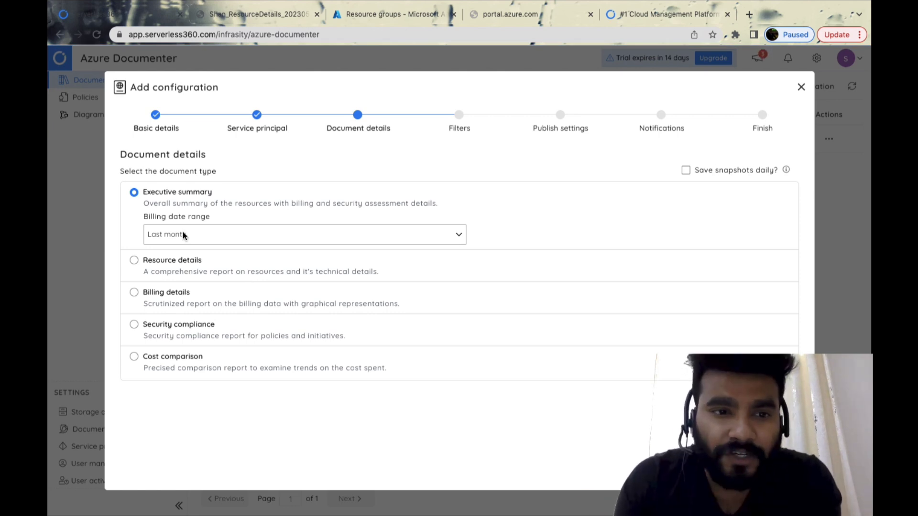
Try the Last 7 Days billing range, then the Resource details, Security compliance and Cost comparison document types
click(263, 237)
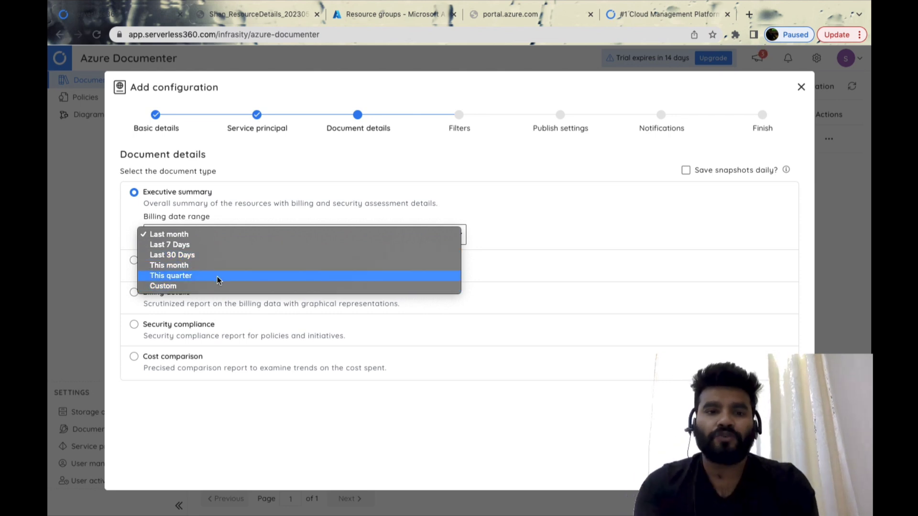
click(192, 244)
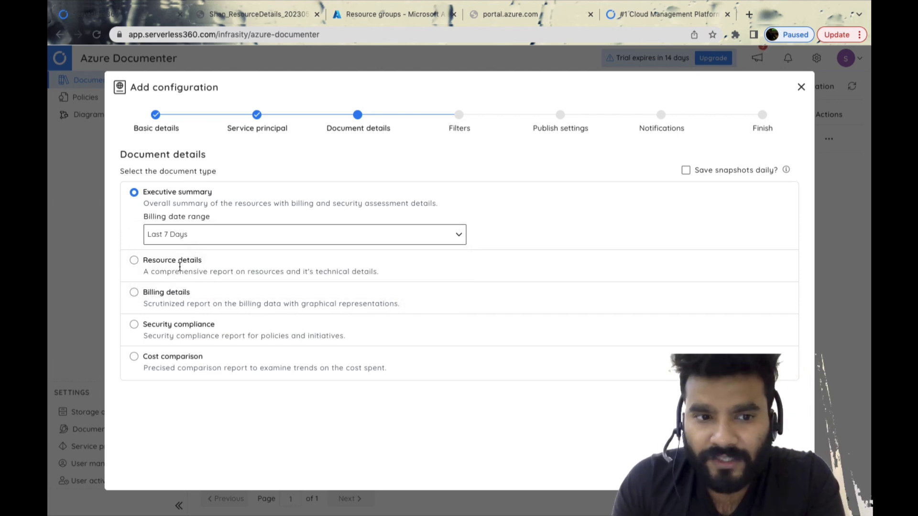
click(134, 261)
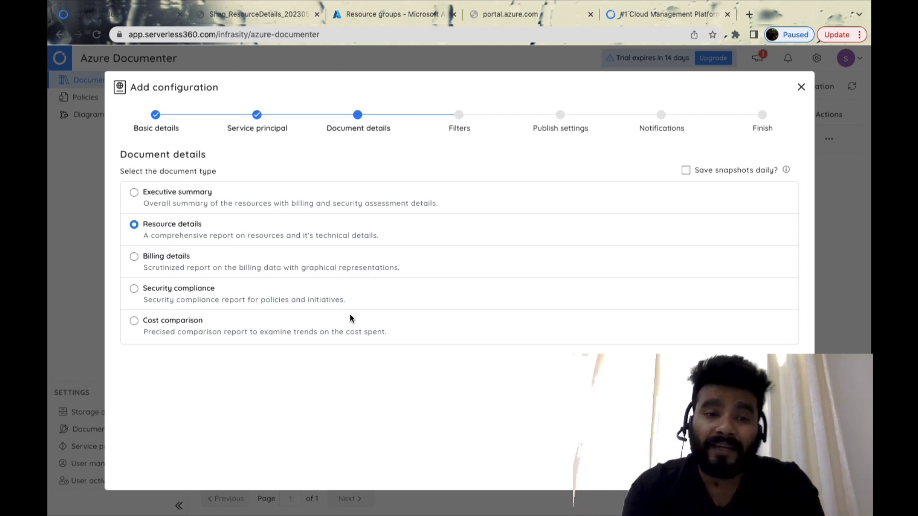
click(134, 288)
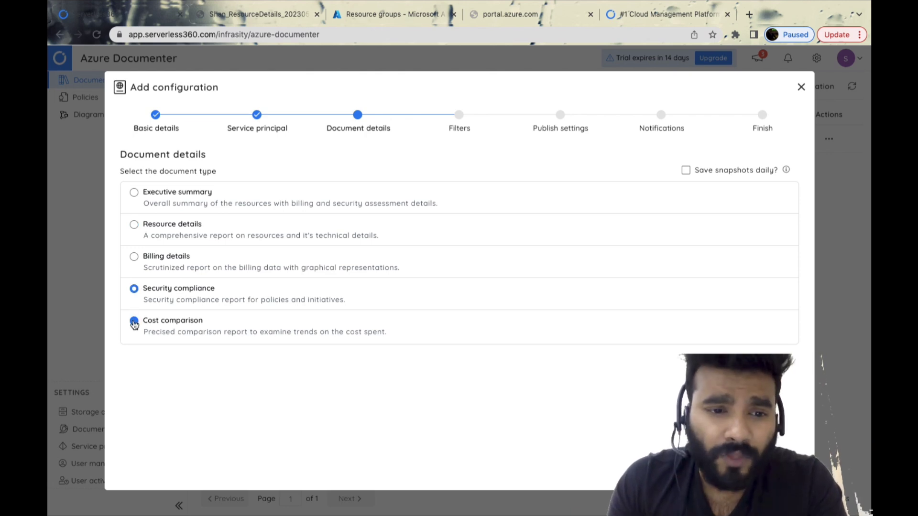
click(134, 324)
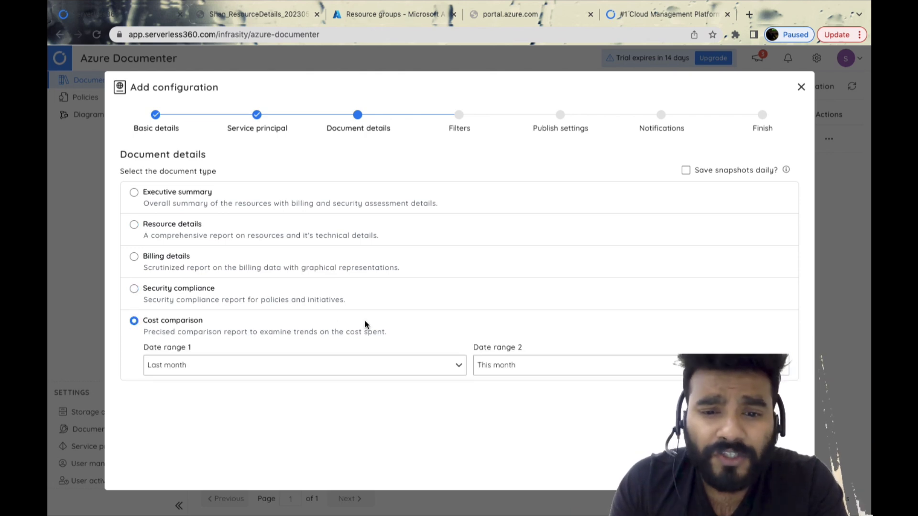
Choose the Executive summary document type with the Last month billing range and continue to the publish settings without adding filters
click(134, 193)
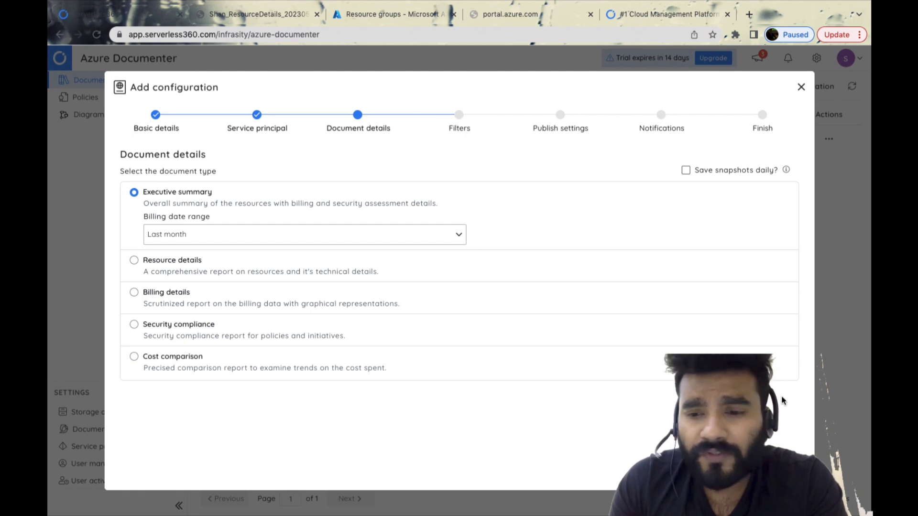
click(789, 473)
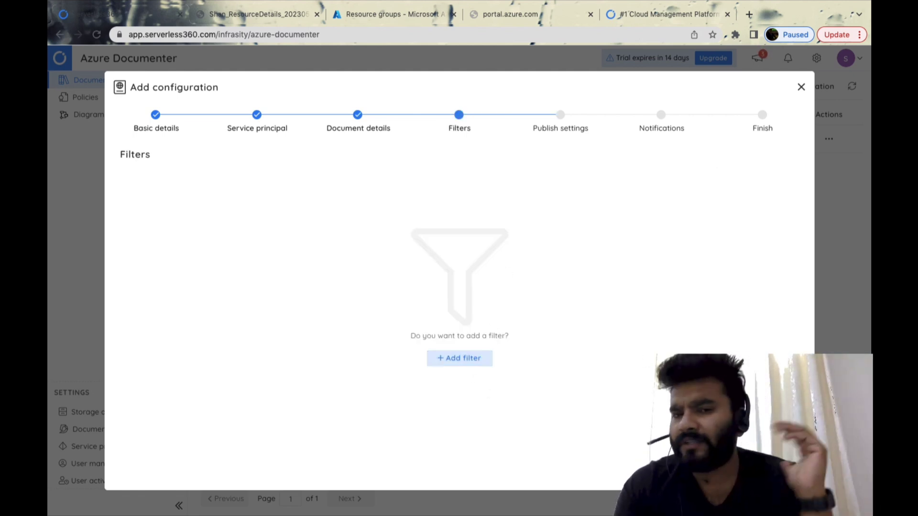
click(789, 472)
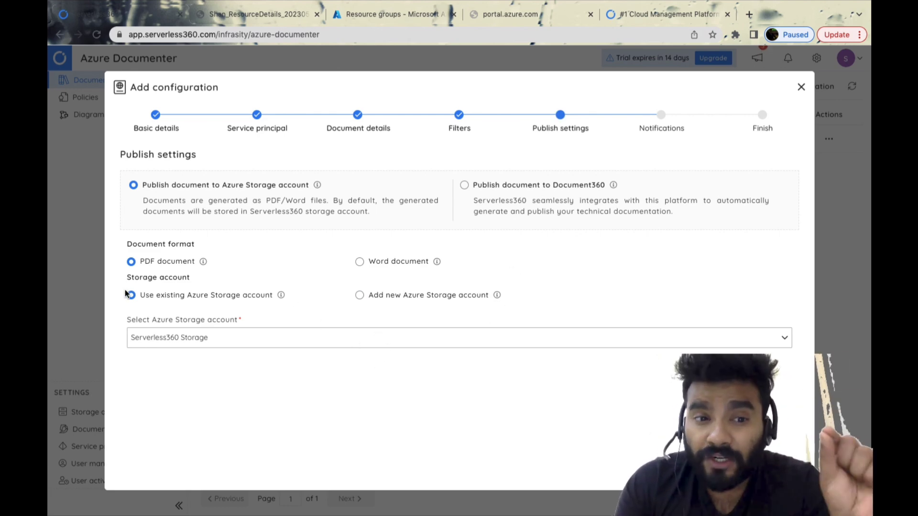
Publish as a PDF document to the existing Serverless360 Storage account and start document generation with the system email template
click(399, 265)
click(177, 262)
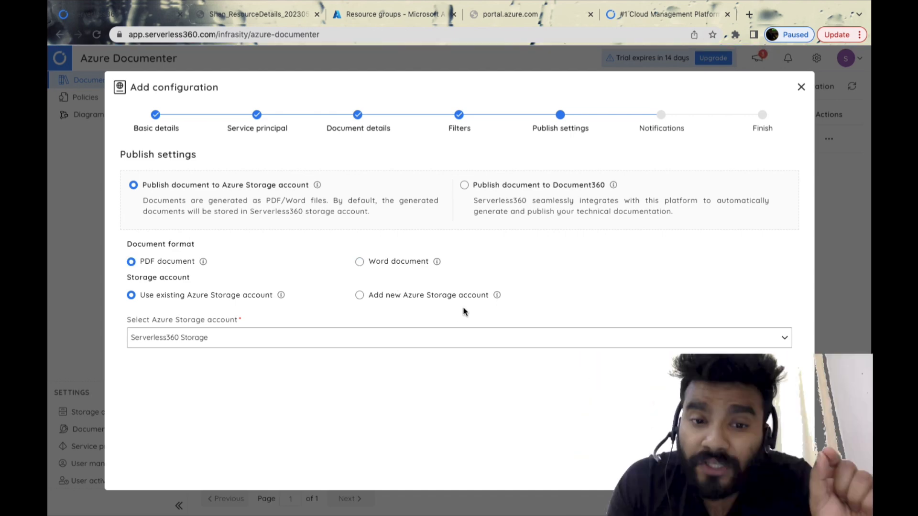
click(460, 339)
click(216, 293)
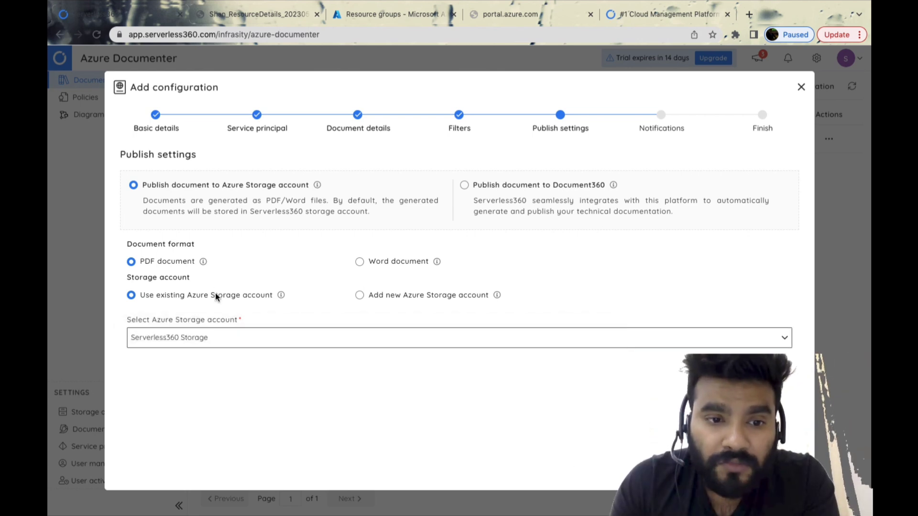
click(249, 337)
click(251, 337)
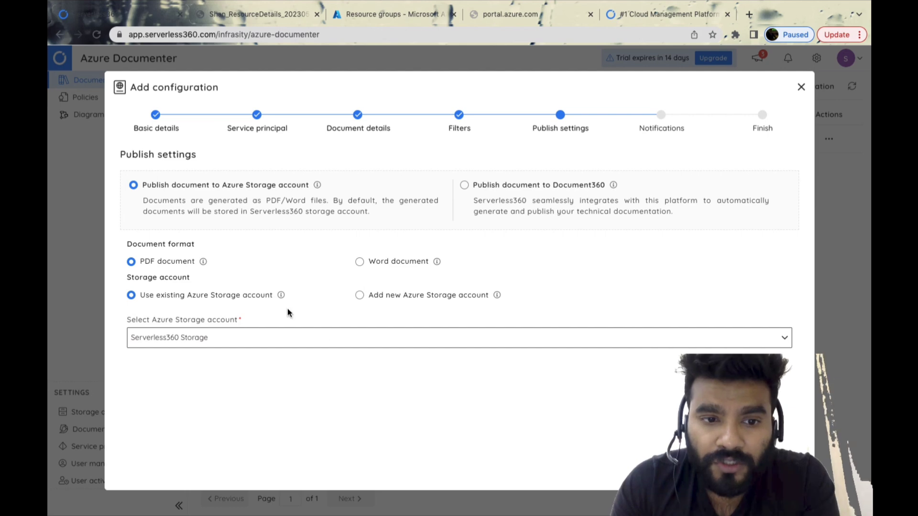
click(781, 472)
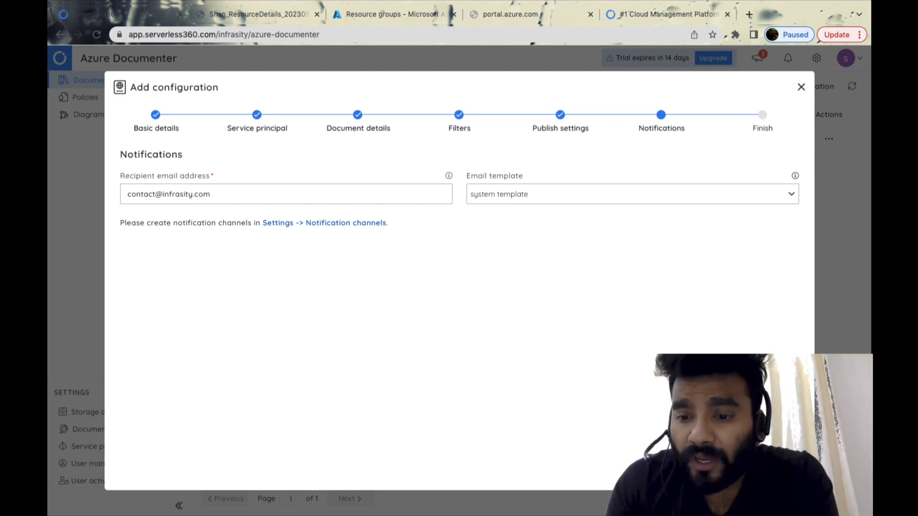
click(782, 472)
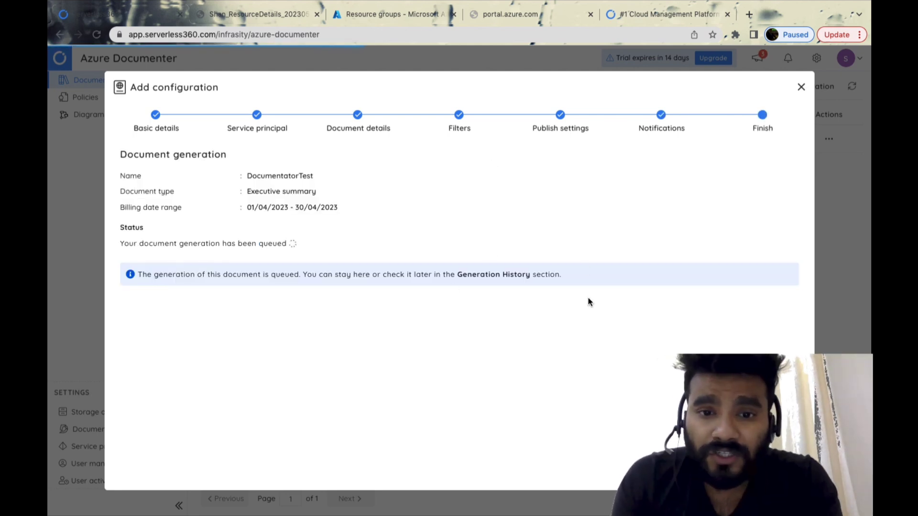
Switch to the previously generated resource details PDF report and review its cover and Summary page
click(263, 17)
scroll(381, 195, up, 20)
scroll(382, 196, up, 20)
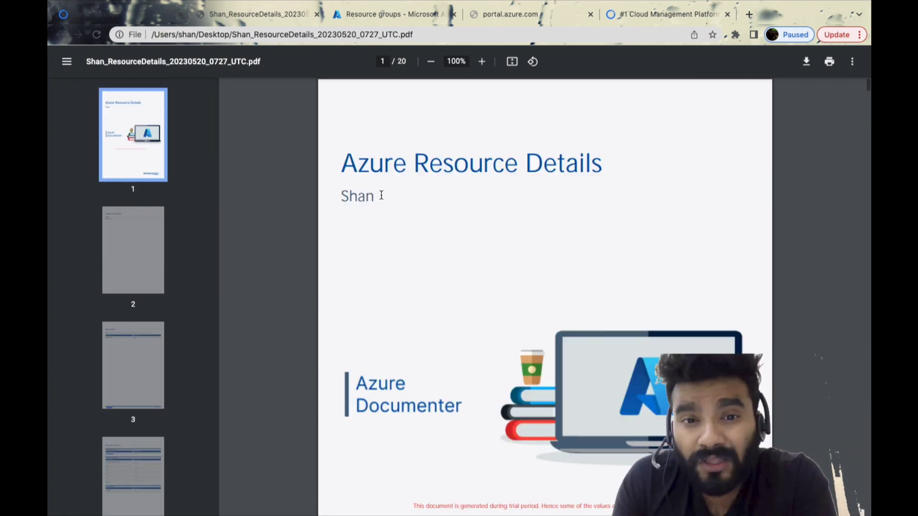
scroll(381, 196, down, 10)
scroll(382, 195, down, 10)
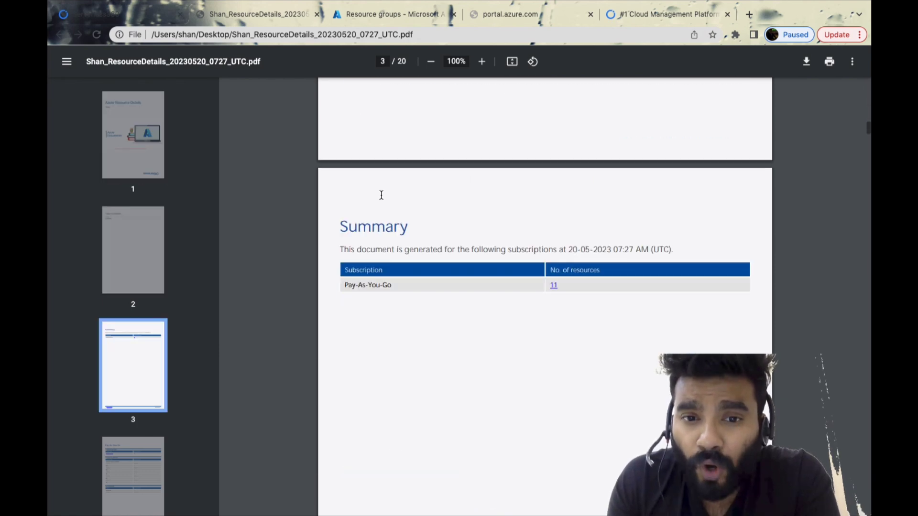
drag(357, 214, 400, 215)
Examine the resource type, resource group and location details of the Pay-As-You-Go subscription in the report
scroll(570, 224, down, 10)
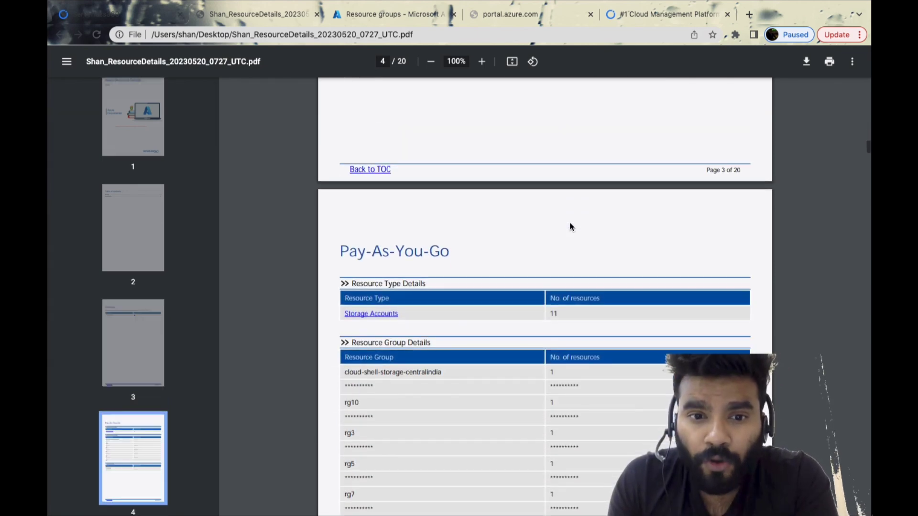
scroll(424, 227, down, 3)
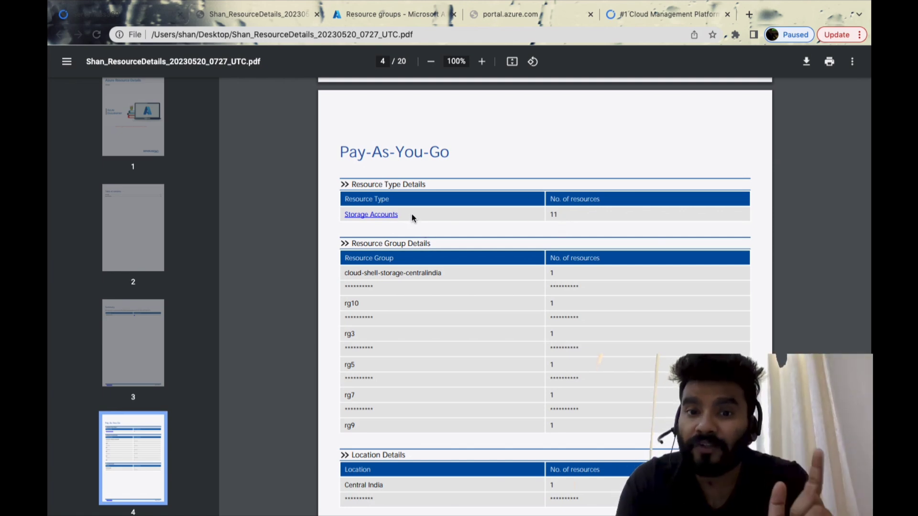
scroll(440, 230, down, 3)
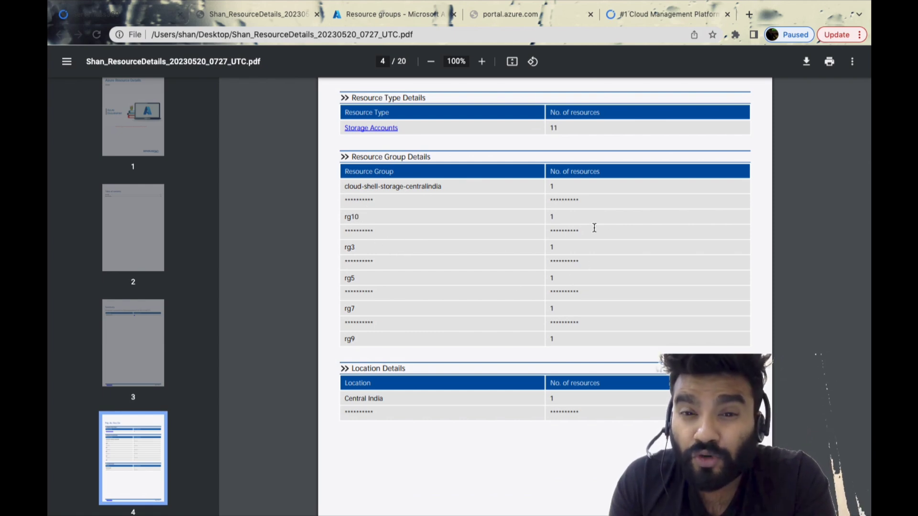
scroll(585, 232, down, 3)
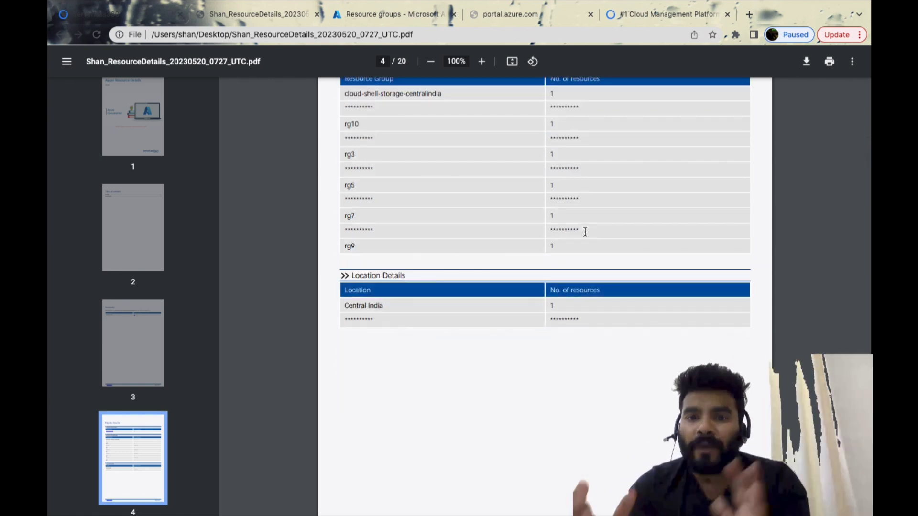
scroll(585, 231, up, 2)
scroll(586, 232, down, 1)
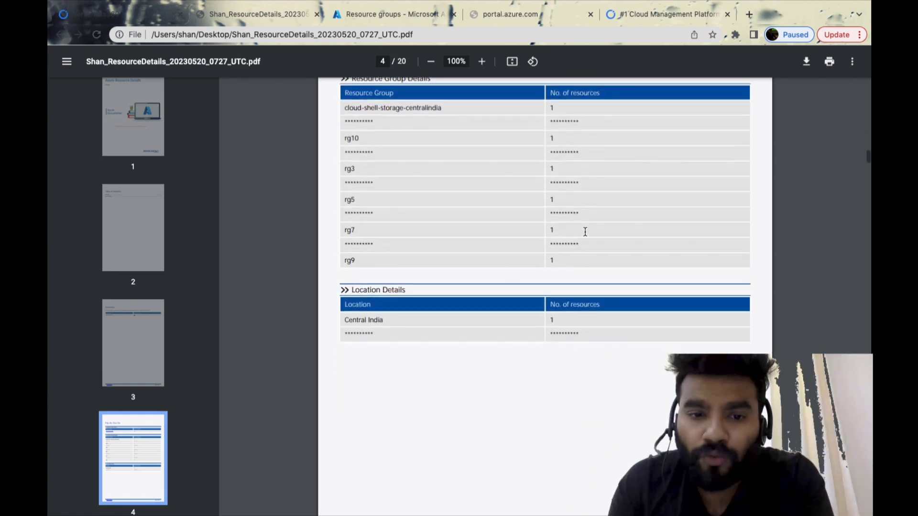
scroll(585, 232, down, 1)
triple_click(362, 285)
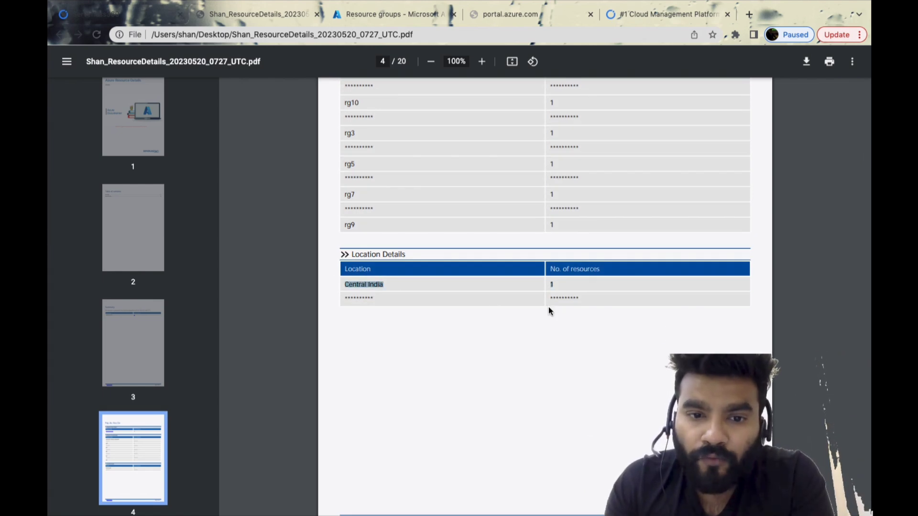
Examine the first storage account in the Pay-As-You-Go section, including its kind, access tier, properties, pricing tier and tags
scroll(493, 290, down, 12)
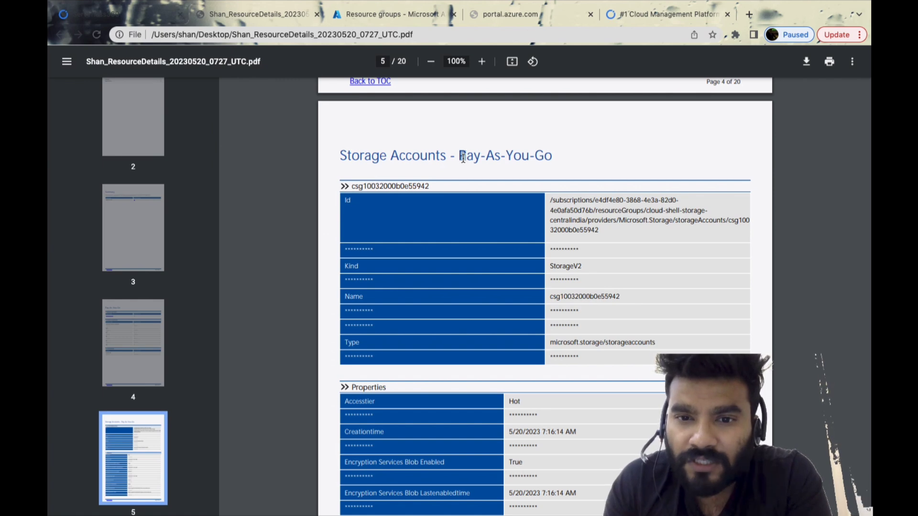
drag(460, 158, 552, 158)
scroll(589, 248, down, 2)
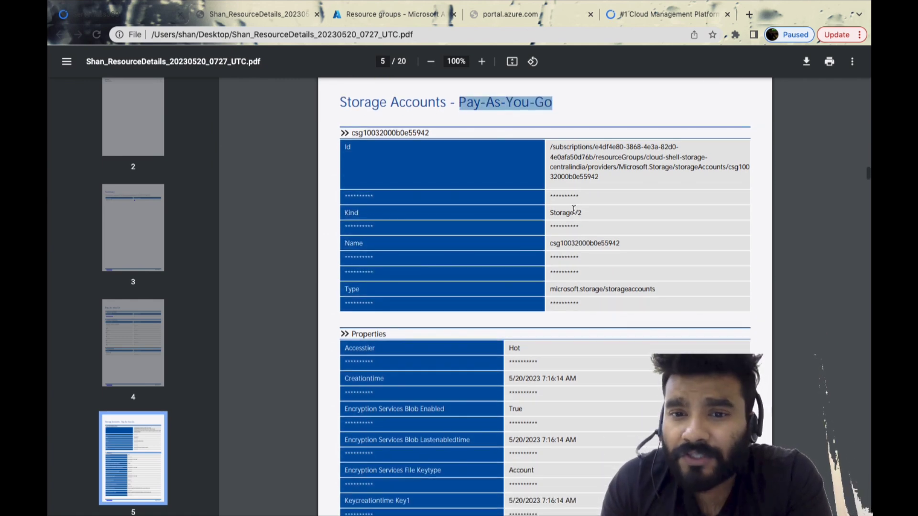
double_click(568, 213)
scroll(568, 213, down, 5)
click(514, 220)
scroll(554, 276, down, 2)
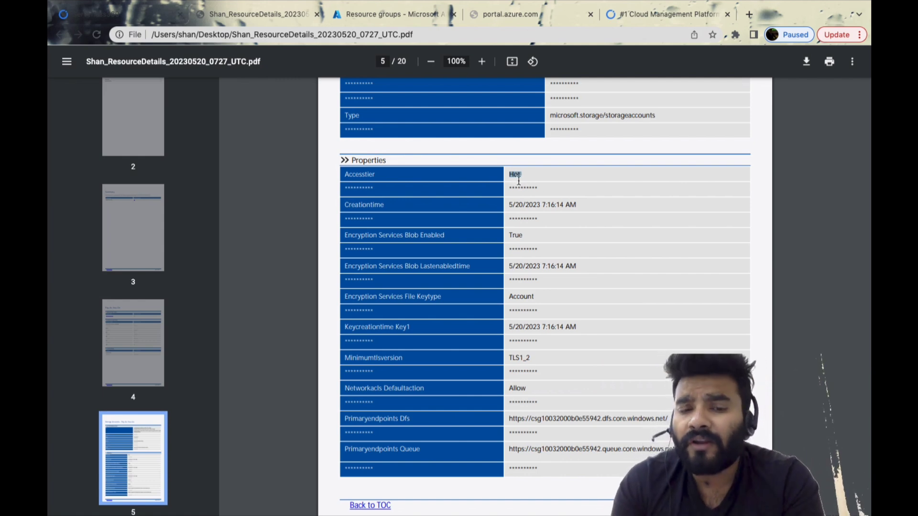
scroll(580, 255, down, 2)
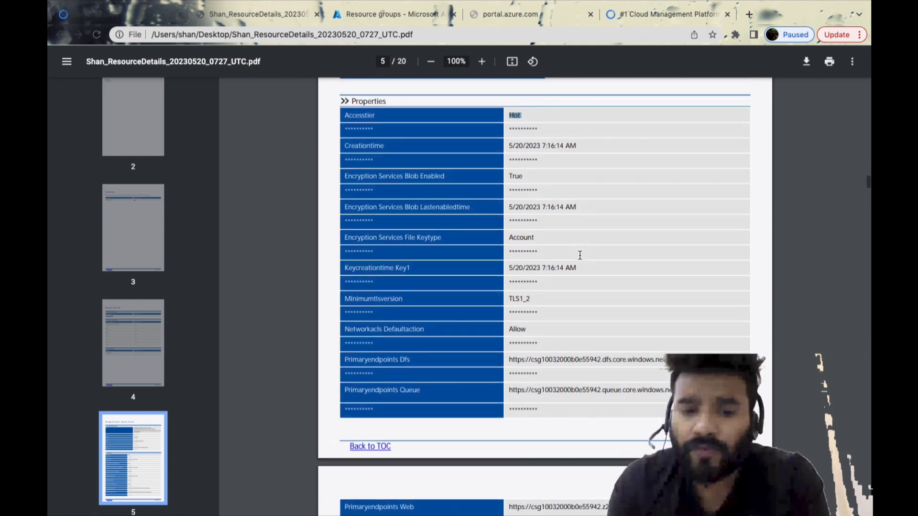
scroll(580, 256, down, 5)
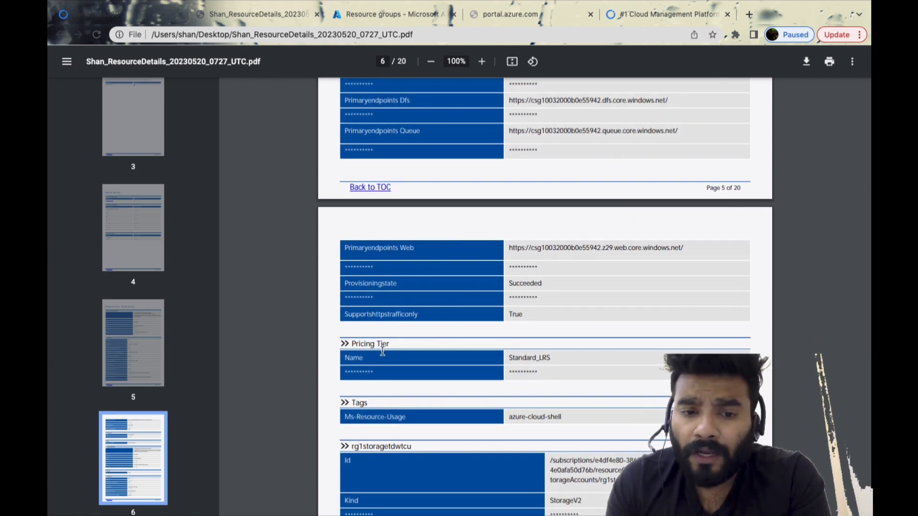
scroll(495, 366, down, 3)
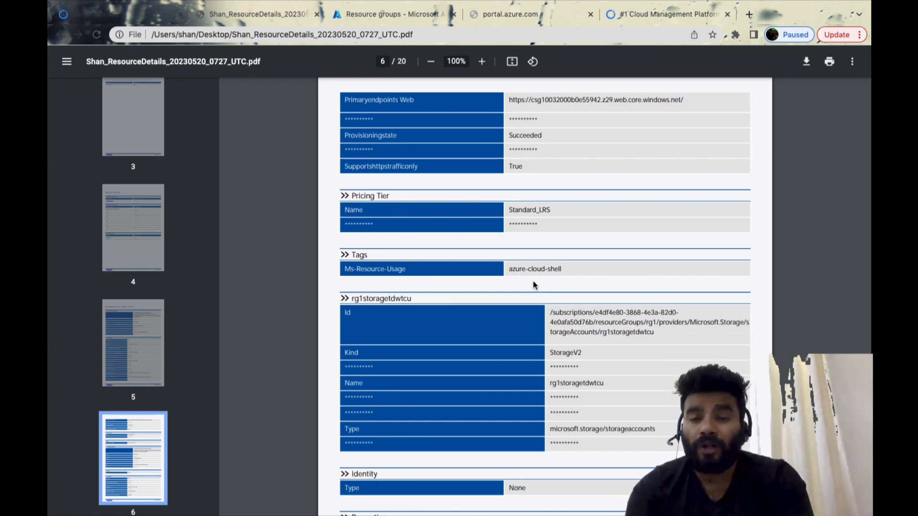
Review the report entries for the storage accounts in rg1, rg10 and rg2, including their properties and pricing tiers
scroll(576, 306, down, 2)
scroll(576, 319, down, 8)
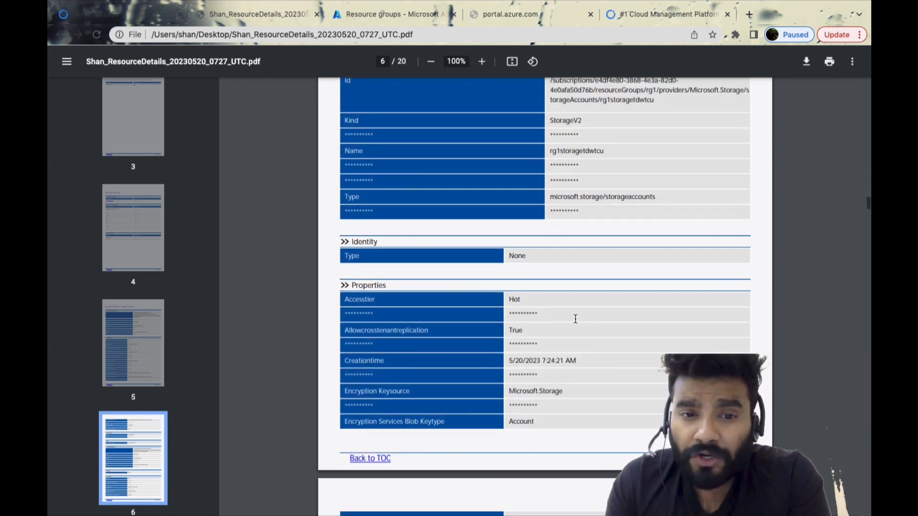
scroll(497, 321, down, 13)
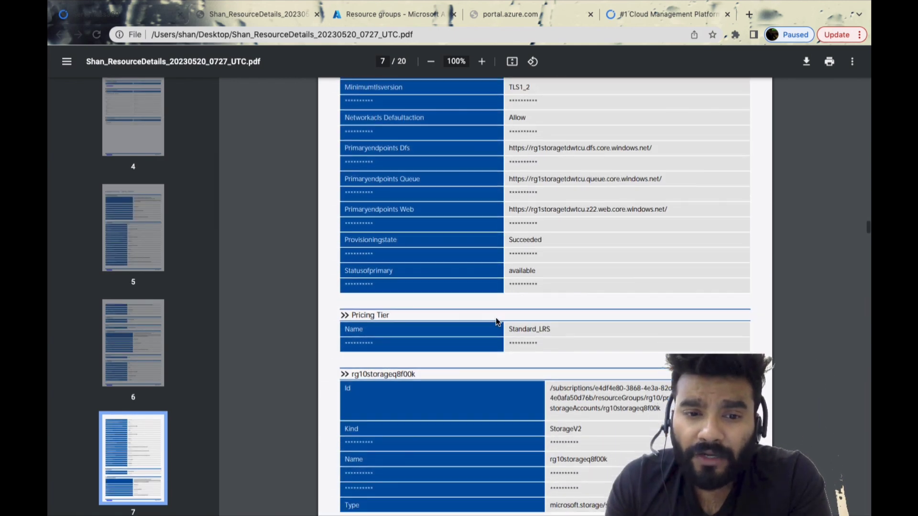
scroll(497, 321, down, 10)
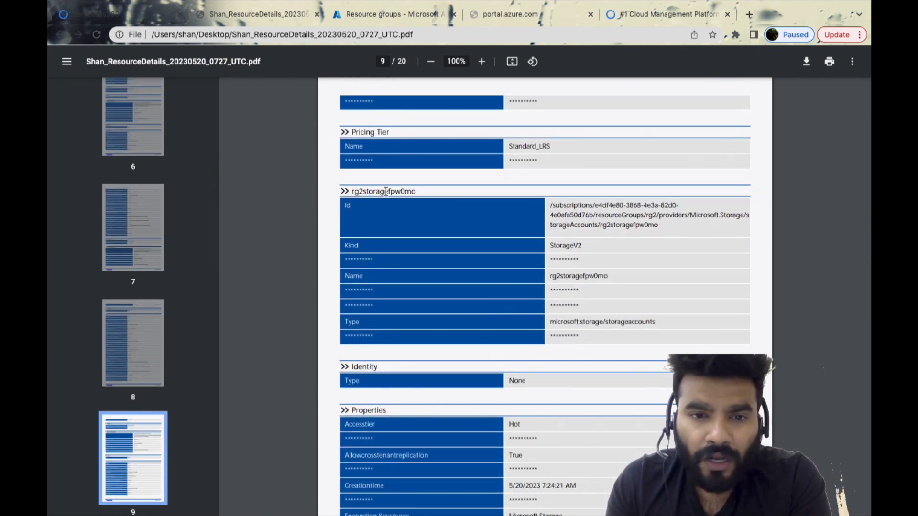
double_click(385, 192)
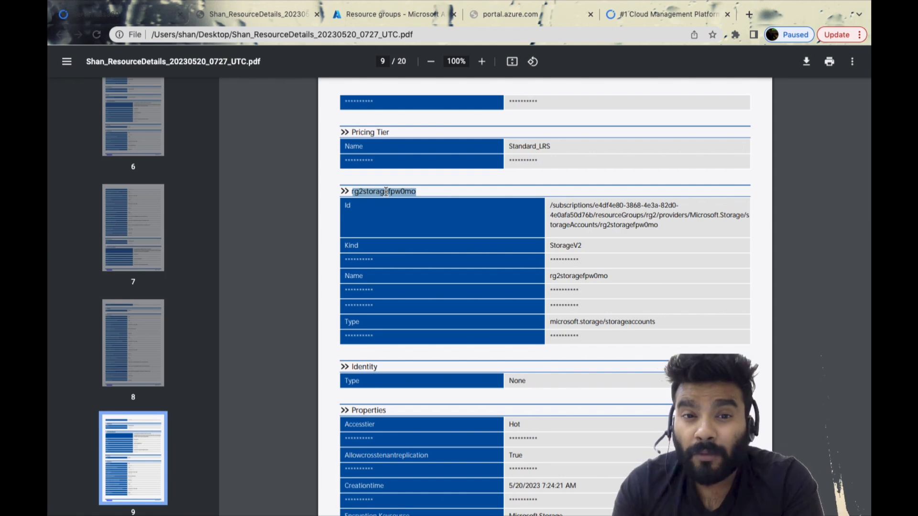
scroll(385, 191, down, 2)
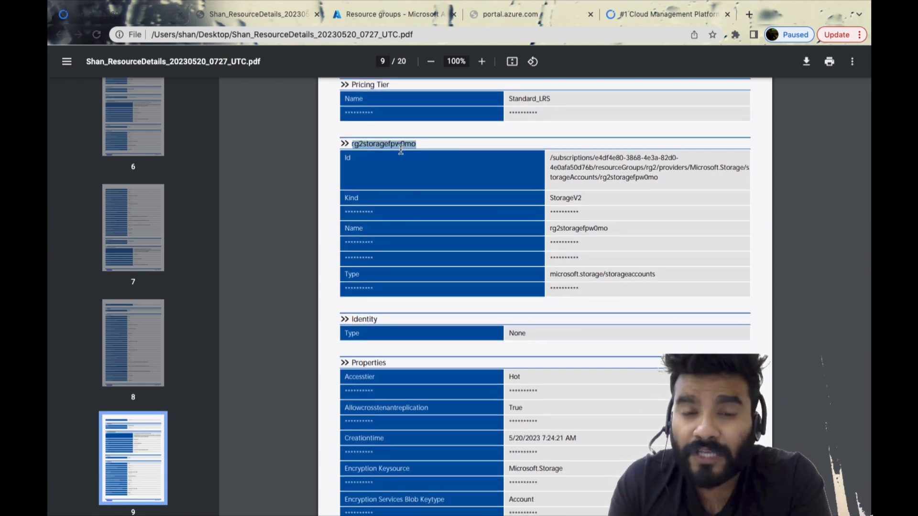
Review the report's remaining rg2 storage account properties and the entry for the rg3 storage account
scroll(450, 266, down, 12)
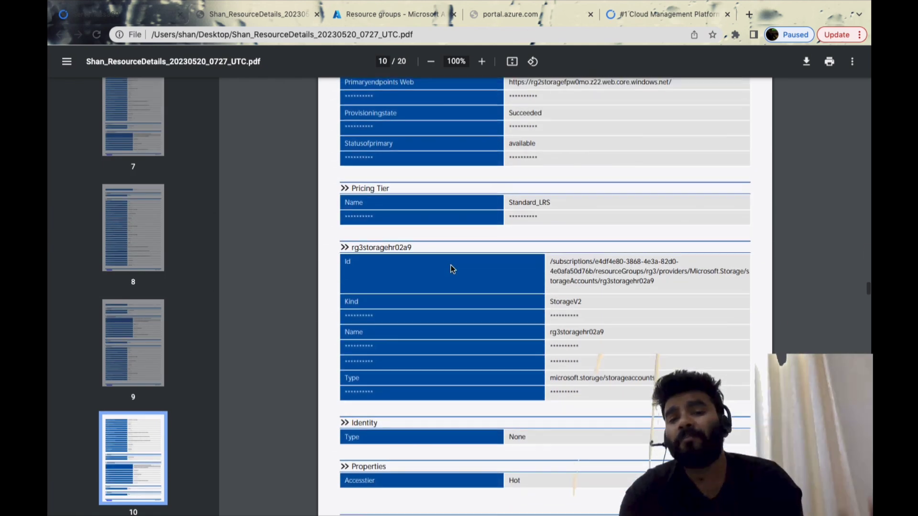
scroll(451, 265, down, 2)
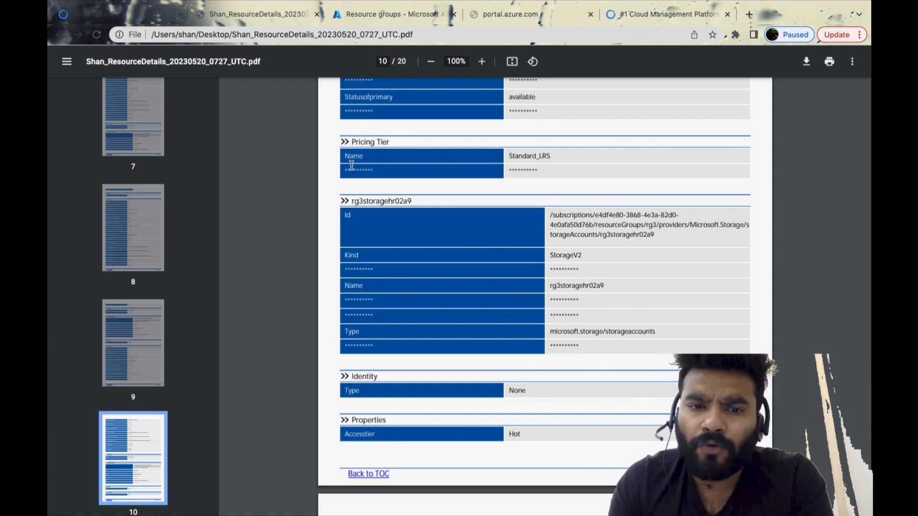
Switch back to Azure Documenter, close the document configuration wizard and open the Diagrams section
click(115, 7)
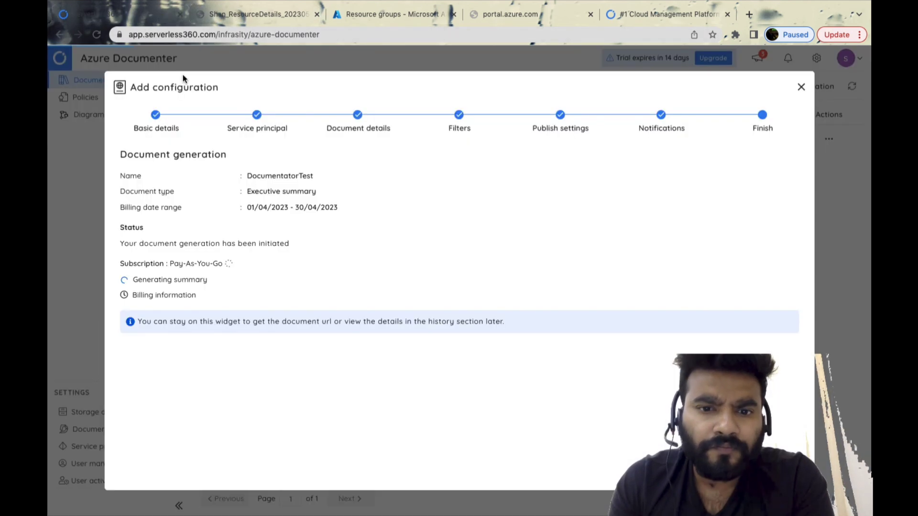
click(802, 89)
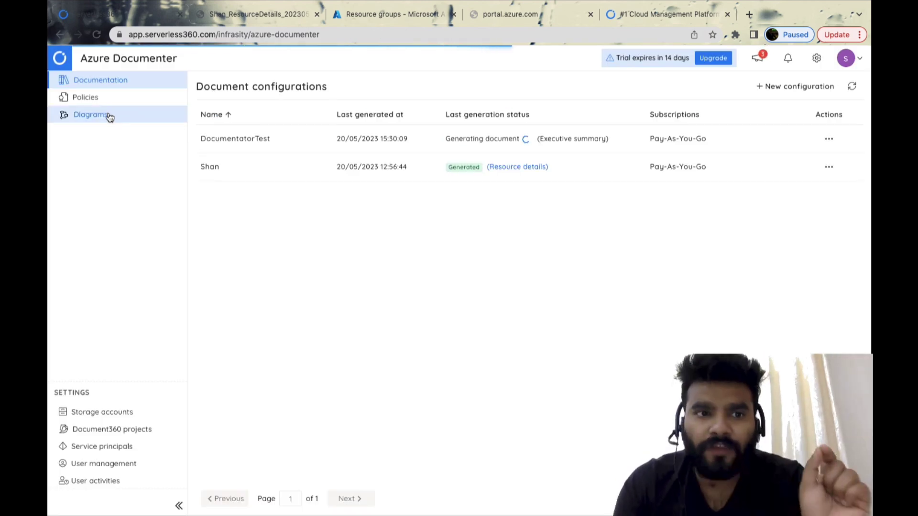
click(110, 117)
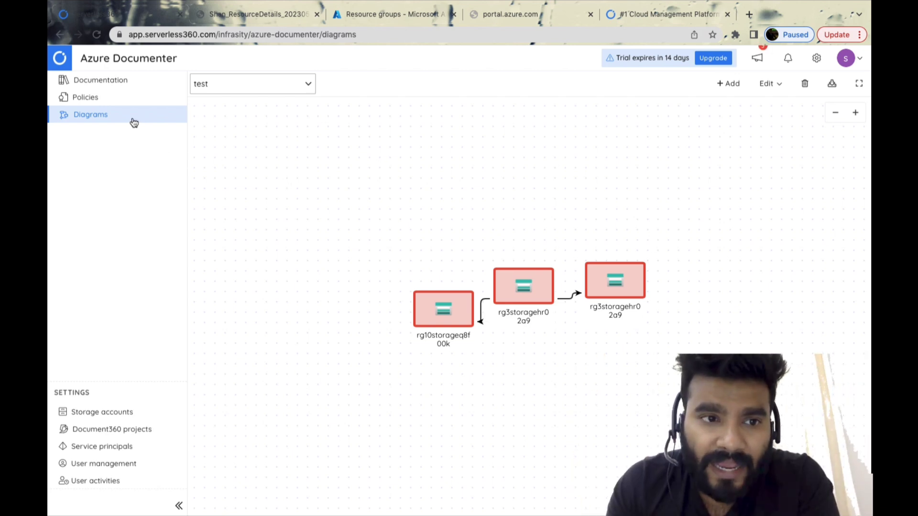
click(117, 414)
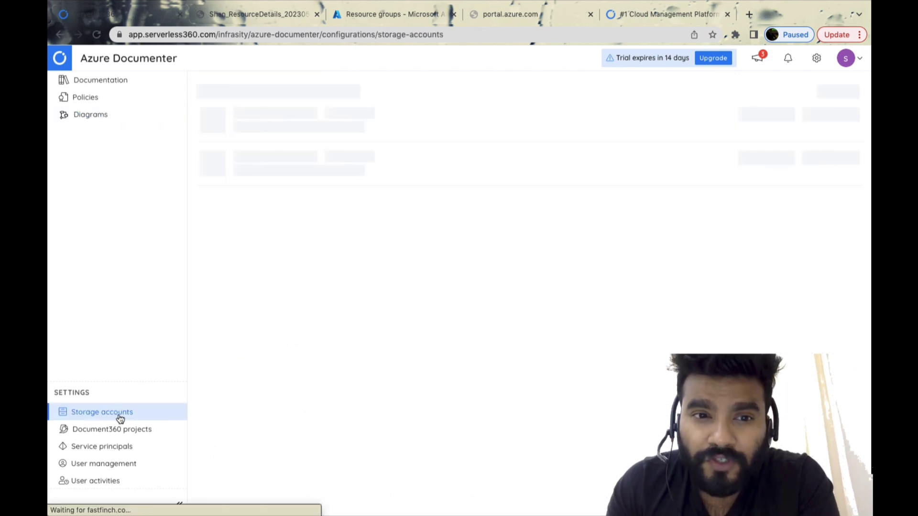
click(111, 121)
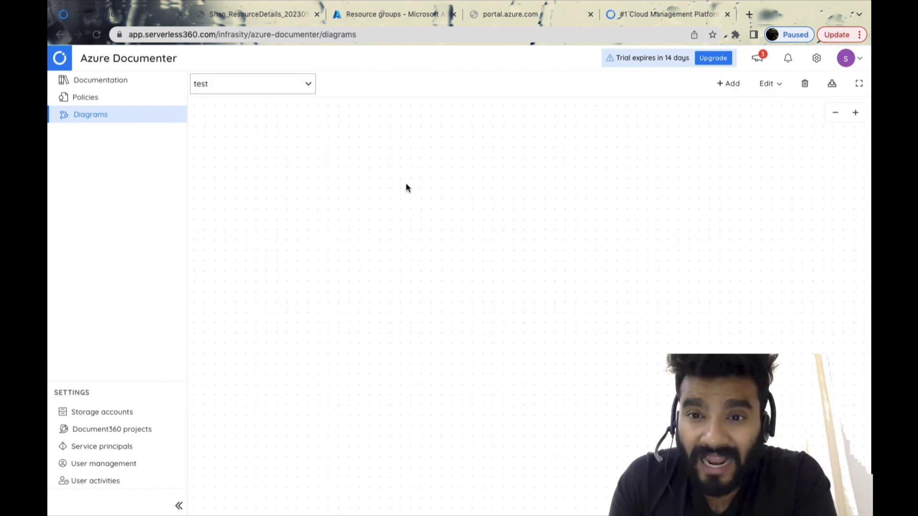
Create a diagram named Diagramforstorageaccount using the Shantest service principal with the Pay-As-You-Go subscription
click(732, 88)
click(242, 193)
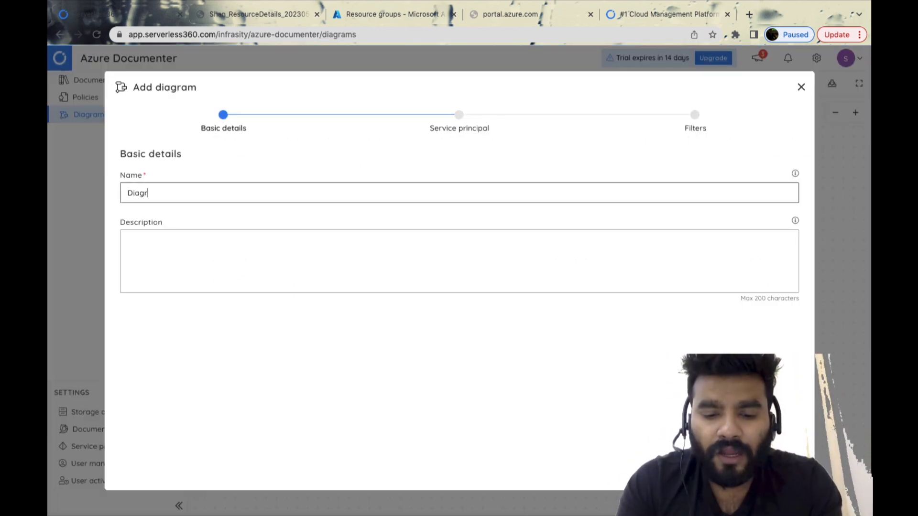
text(Diagramforstorageaccount)
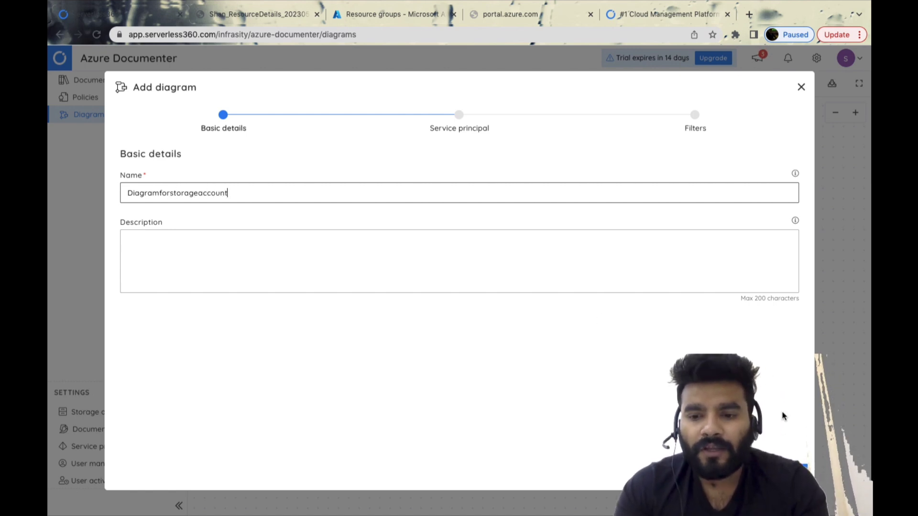
click(787, 472)
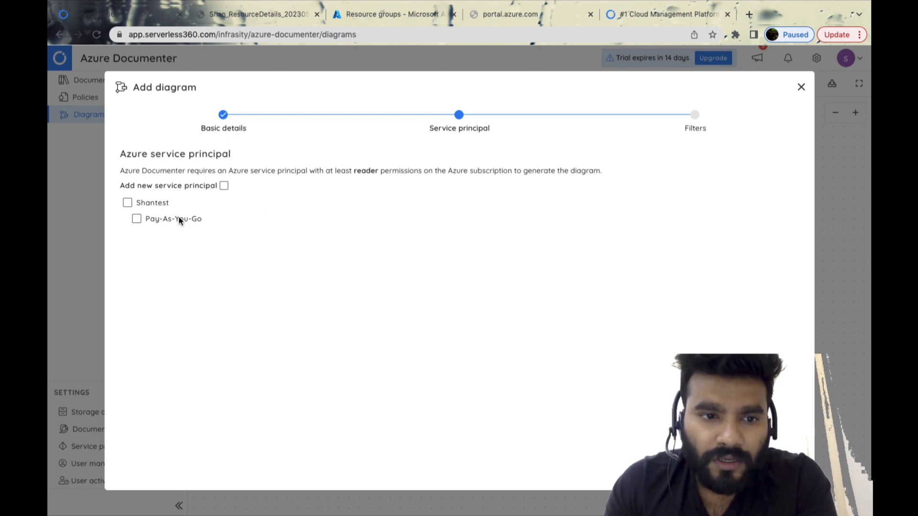
click(128, 203)
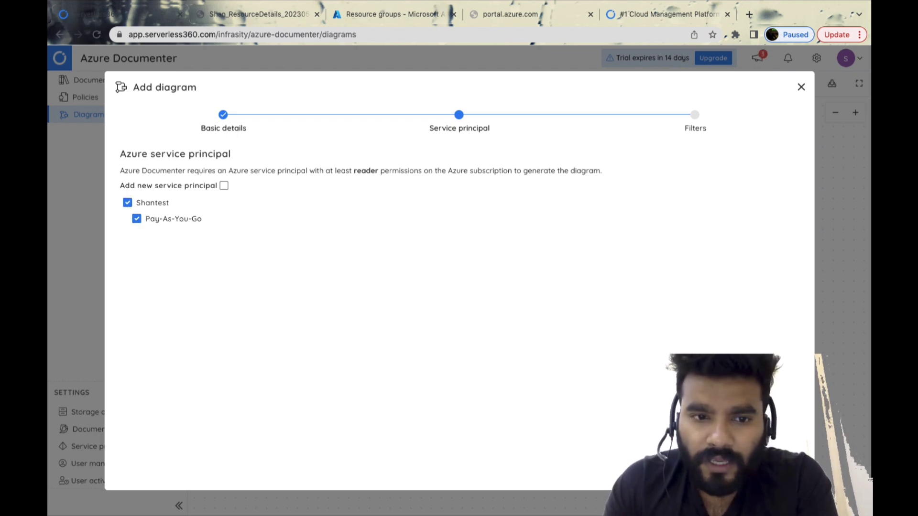
click(788, 472)
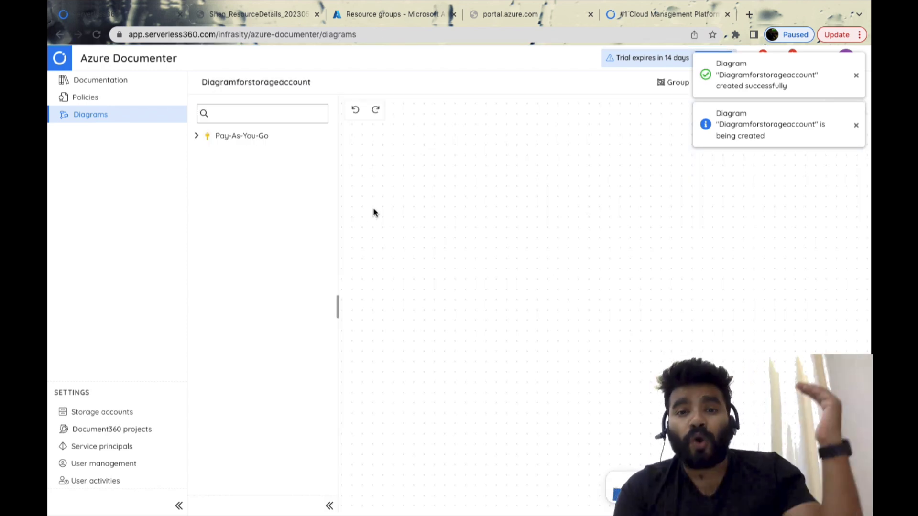
Place two copies of the rg10storage4zwtcg storage account on the diagram canvas and move one to the upper-left area
click(197, 136)
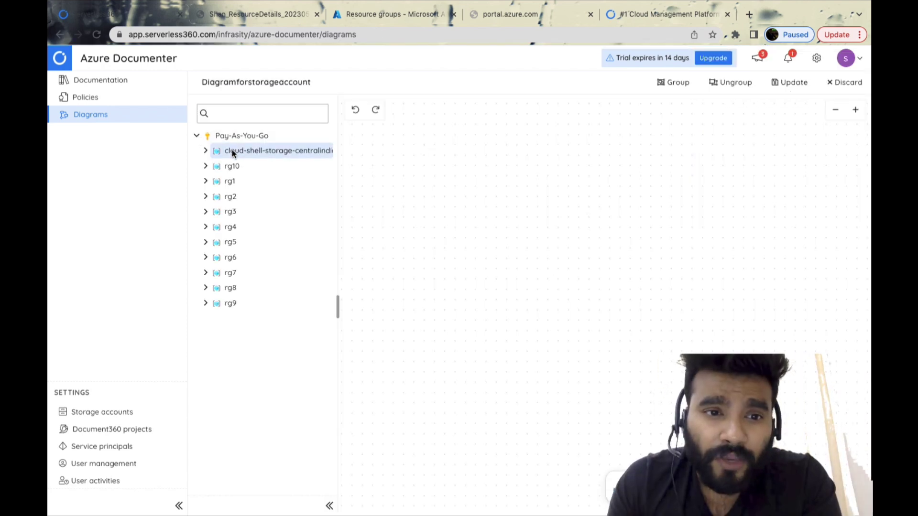
click(206, 166)
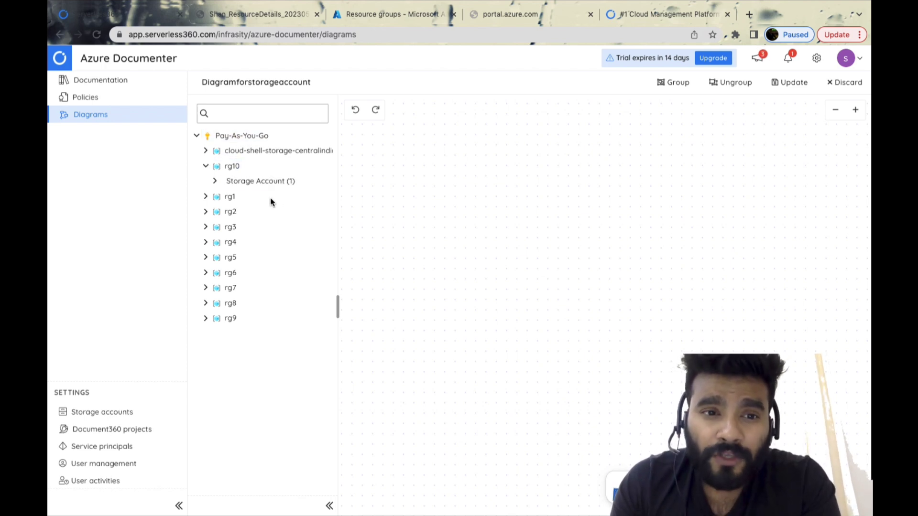
click(215, 181)
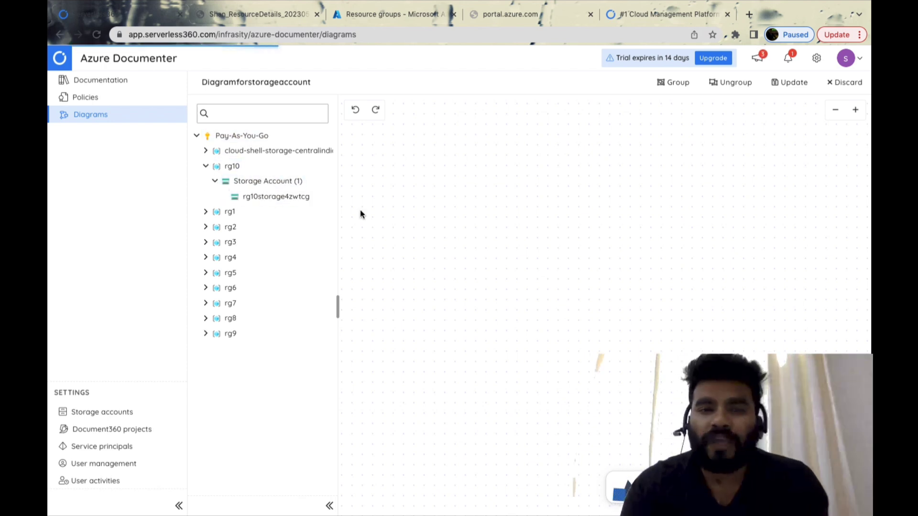
double_click(279, 196)
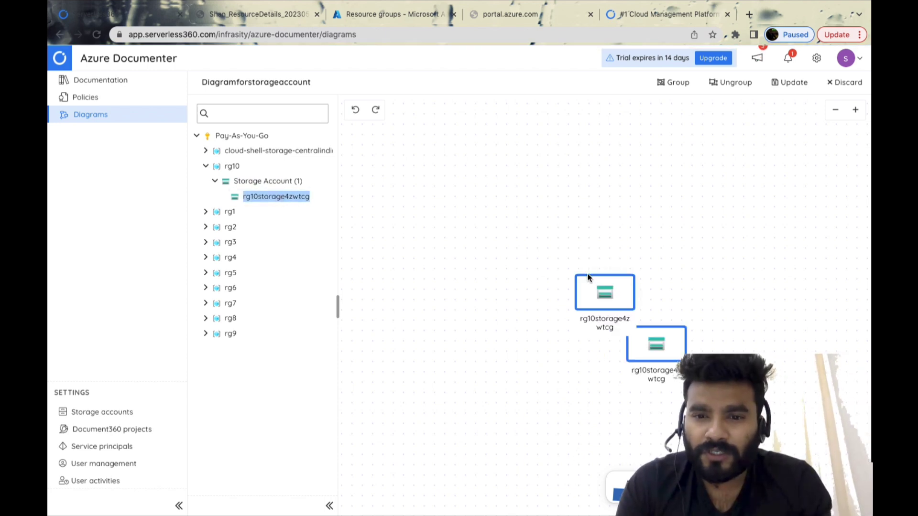
drag(579, 284, 445, 209)
Add rg2storage16vpxc to the upper-right area of the diagram and rg4storagev1t39z to its lower-left area
click(207, 226)
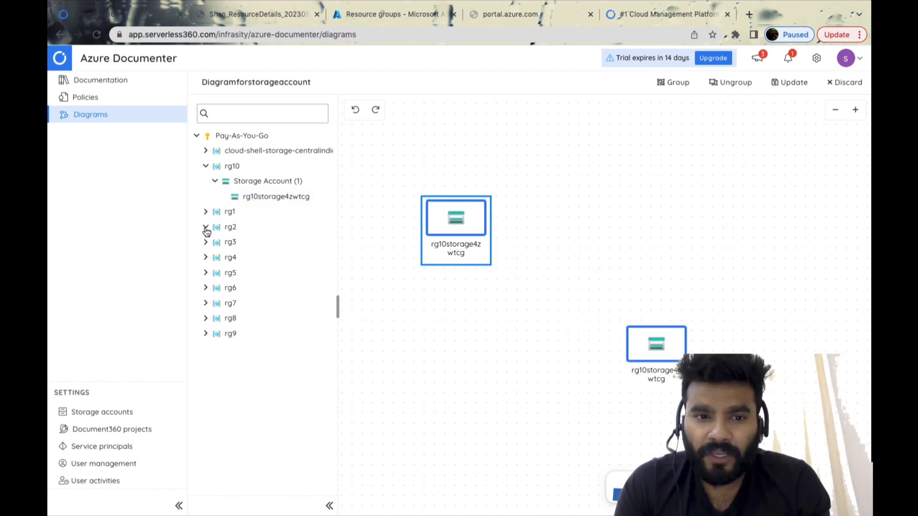
click(215, 242)
double_click(273, 257)
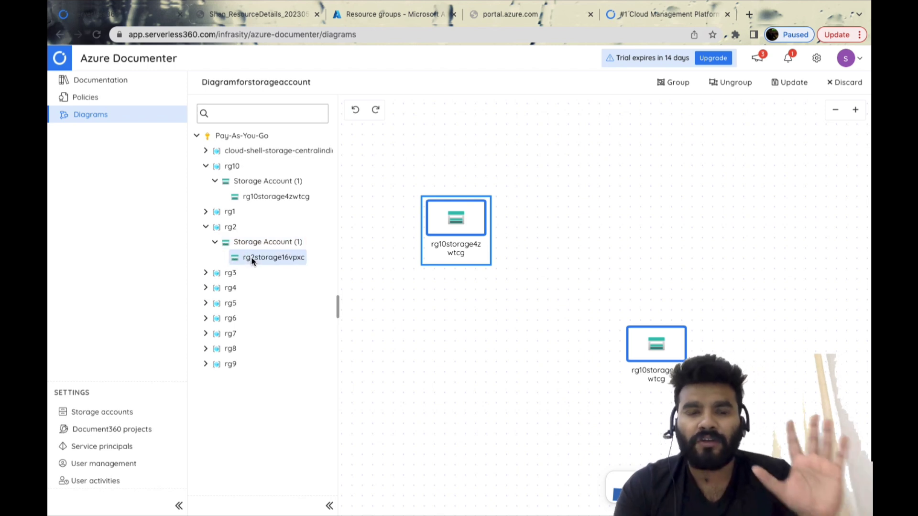
drag(627, 317, 632, 186)
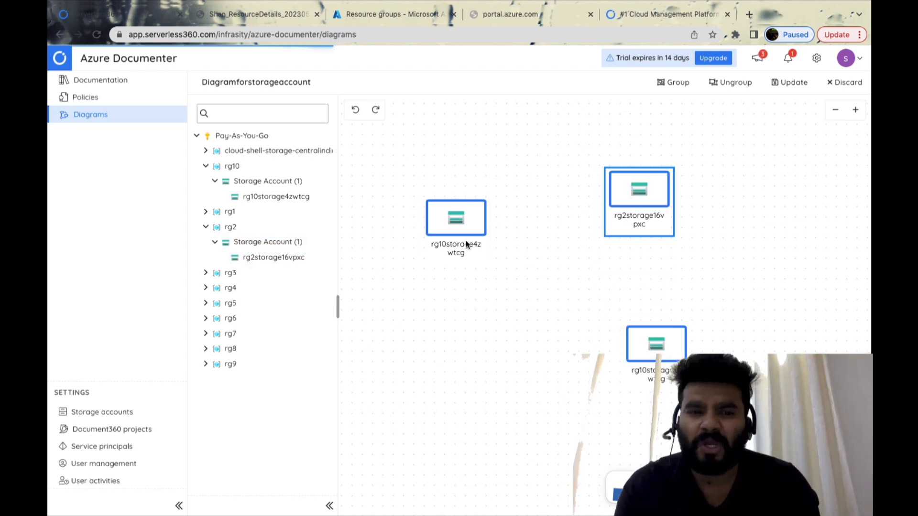
click(205, 287)
click(216, 304)
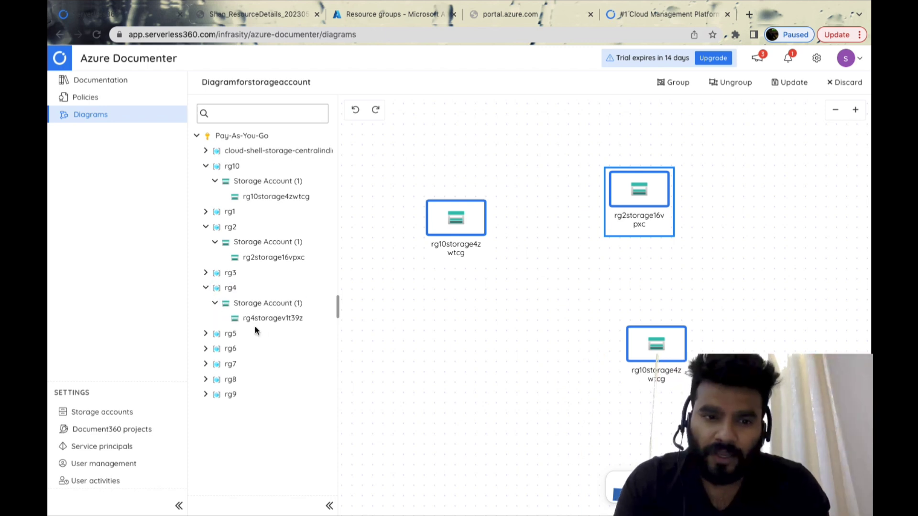
drag(258, 319, 484, 344)
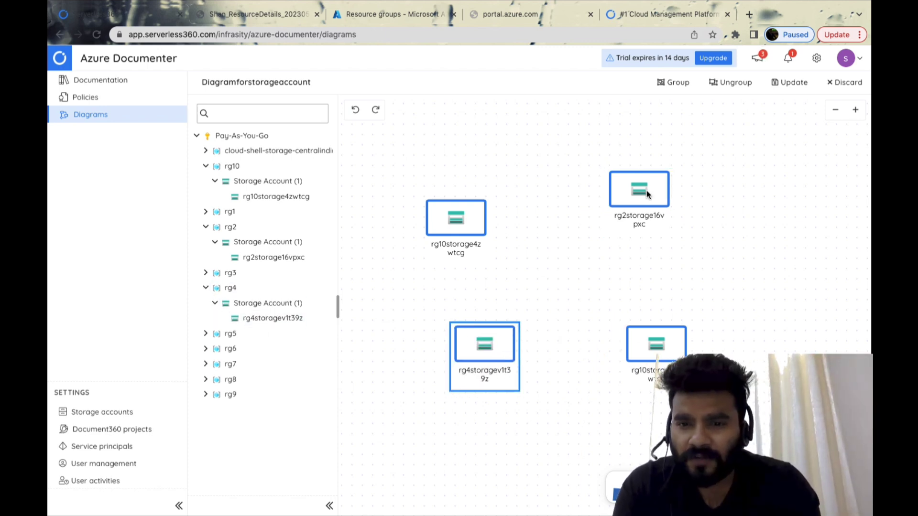
Connect the upper rg10 storage account to rg2, rg2 to the lower rg10 copy, and that copy to rg4 with arrows
click(466, 213)
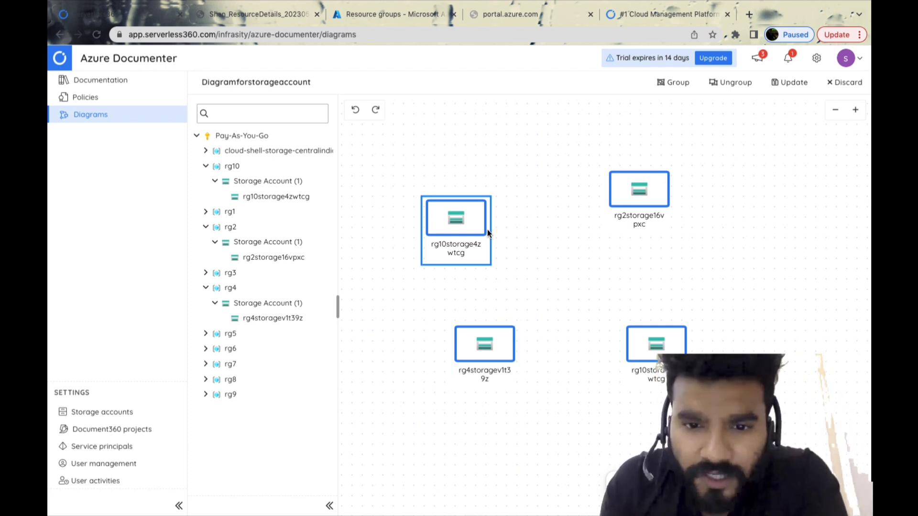
drag(490, 230, 616, 191)
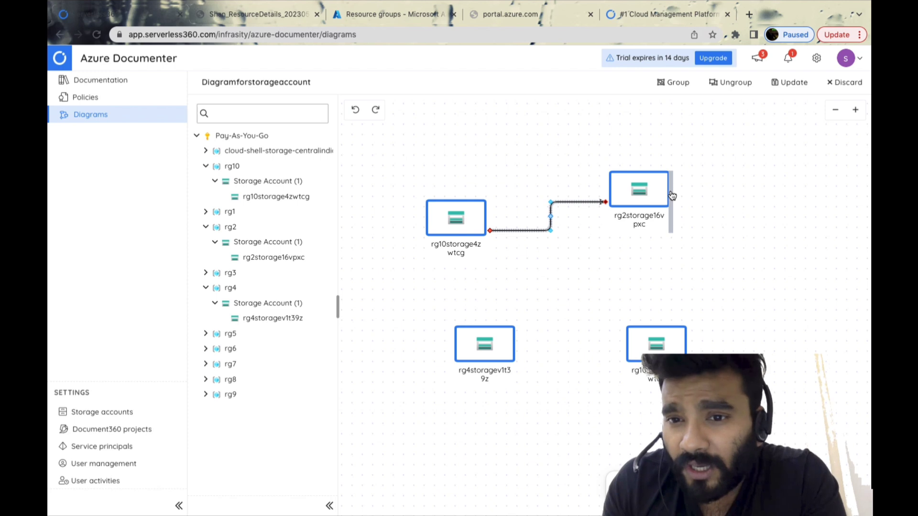
click(670, 193)
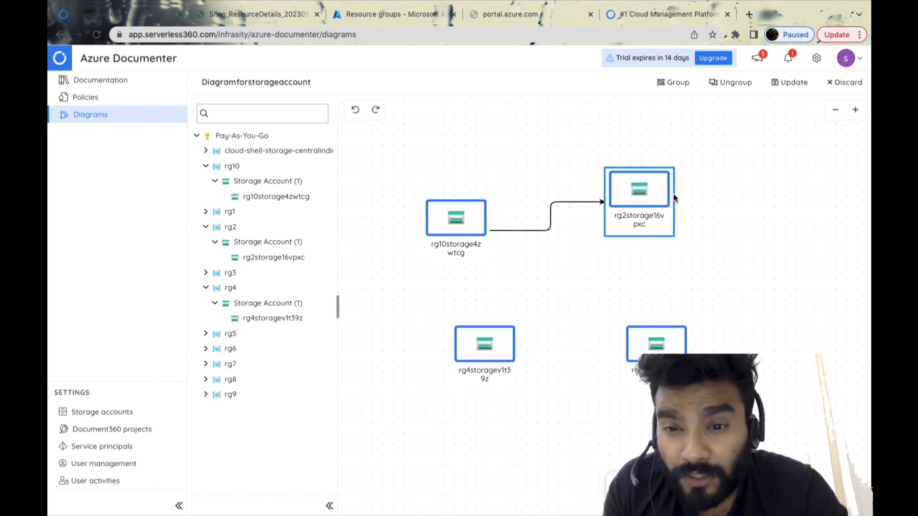
drag(672, 203, 520, 354)
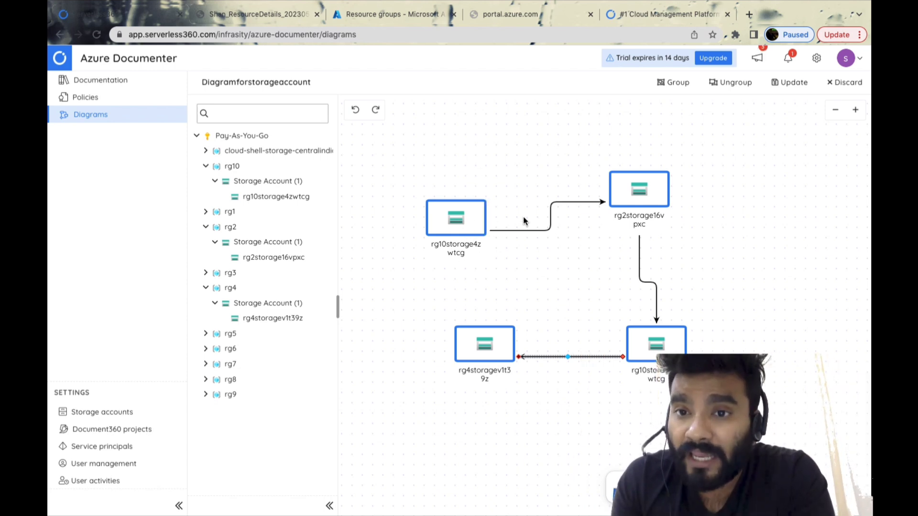
Save the changes to Diagramforstorageaccount, confirm the update and dismiss the notifications
click(789, 82)
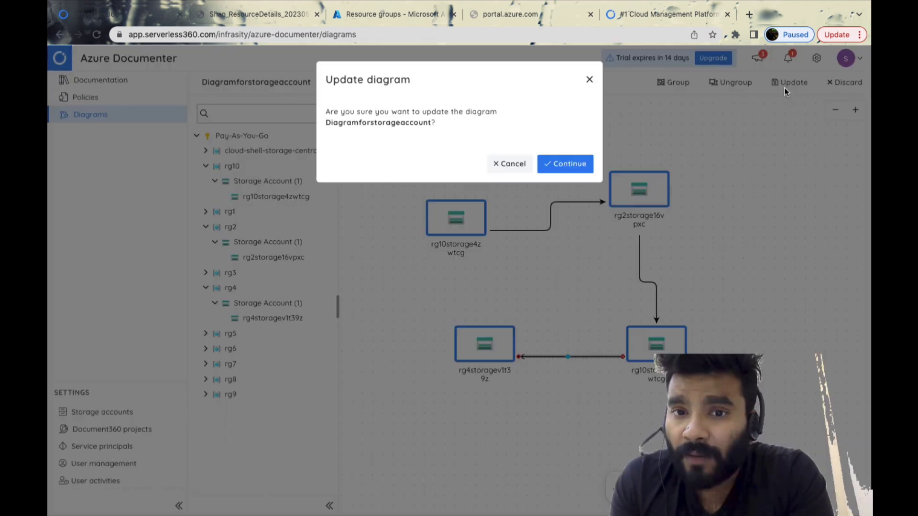
click(571, 165)
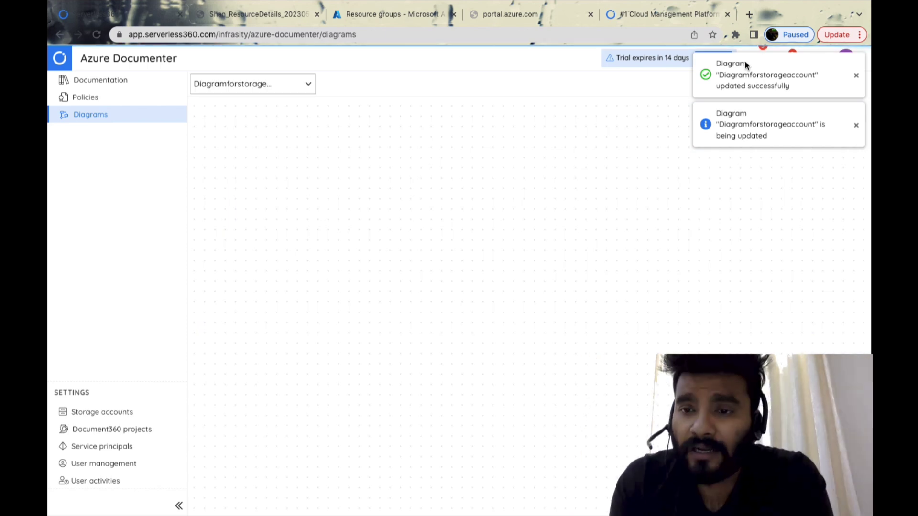
click(856, 75)
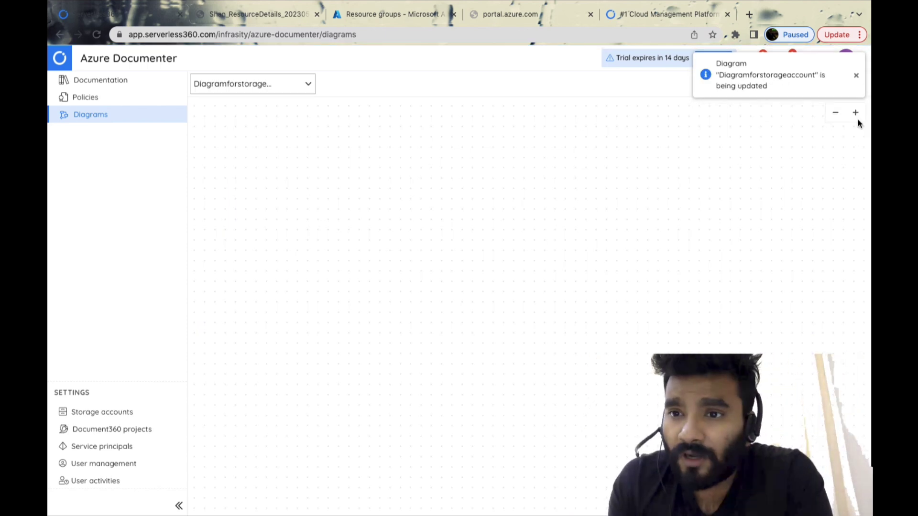
click(856, 78)
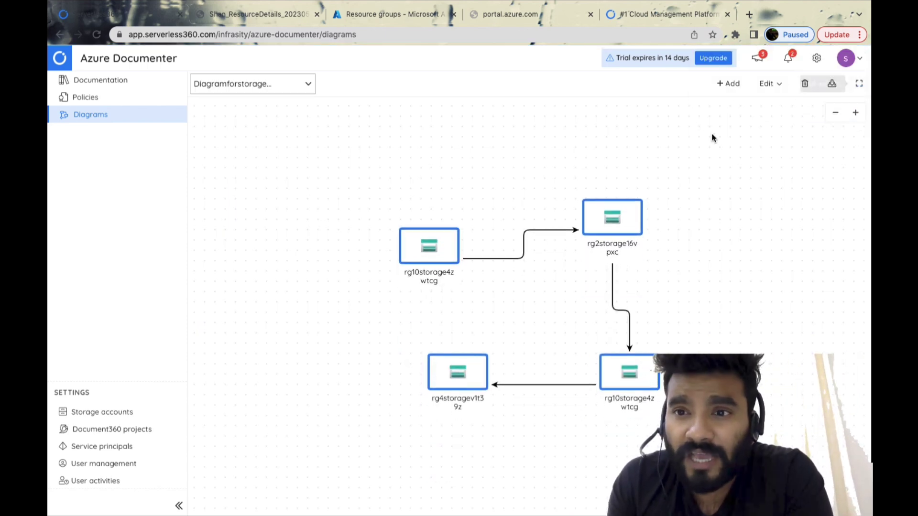
Check the diagram's editing options and return to the Serverless360 home page
click(769, 83)
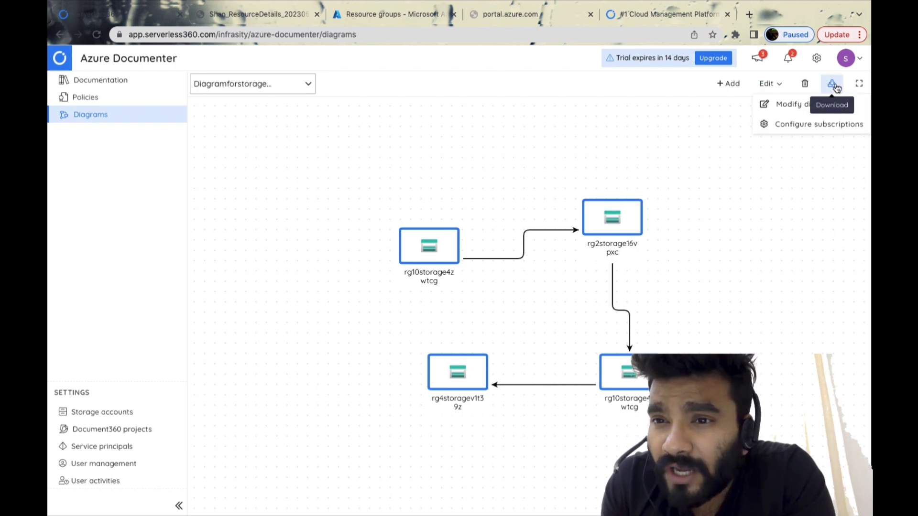
click(807, 174)
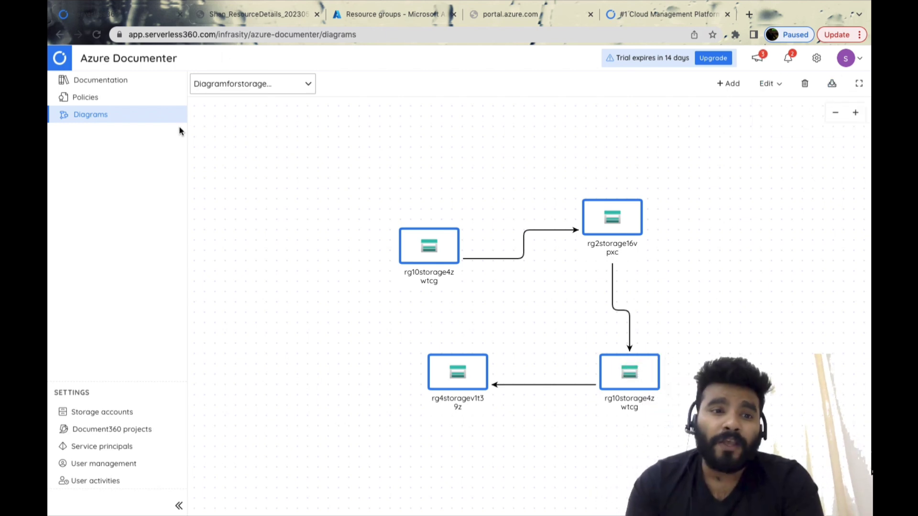
click(68, 64)
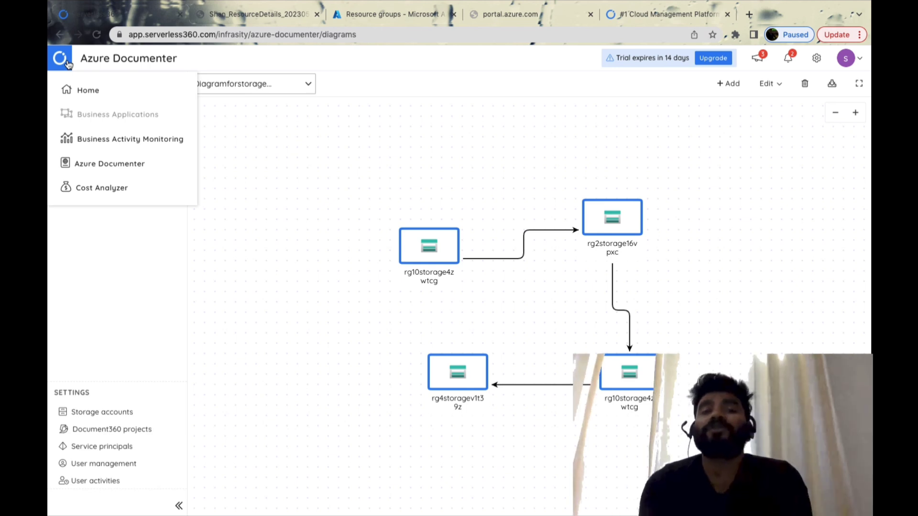
click(85, 90)
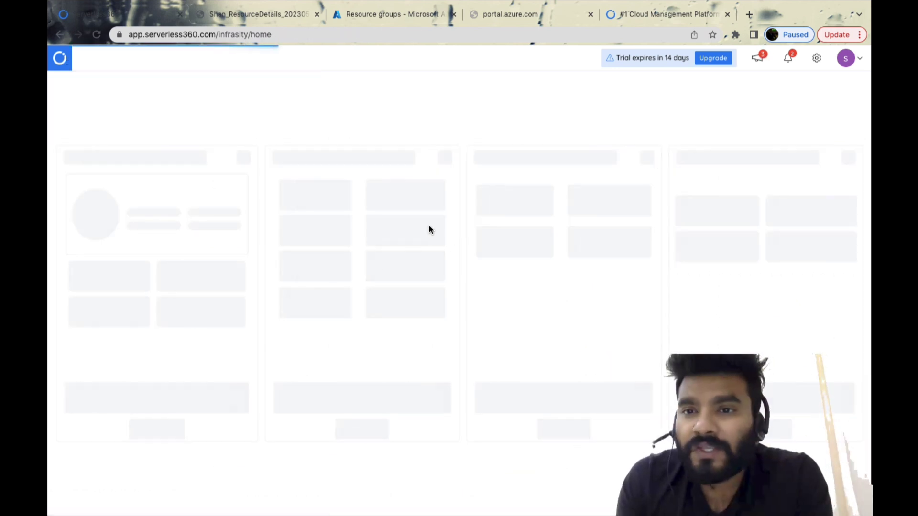